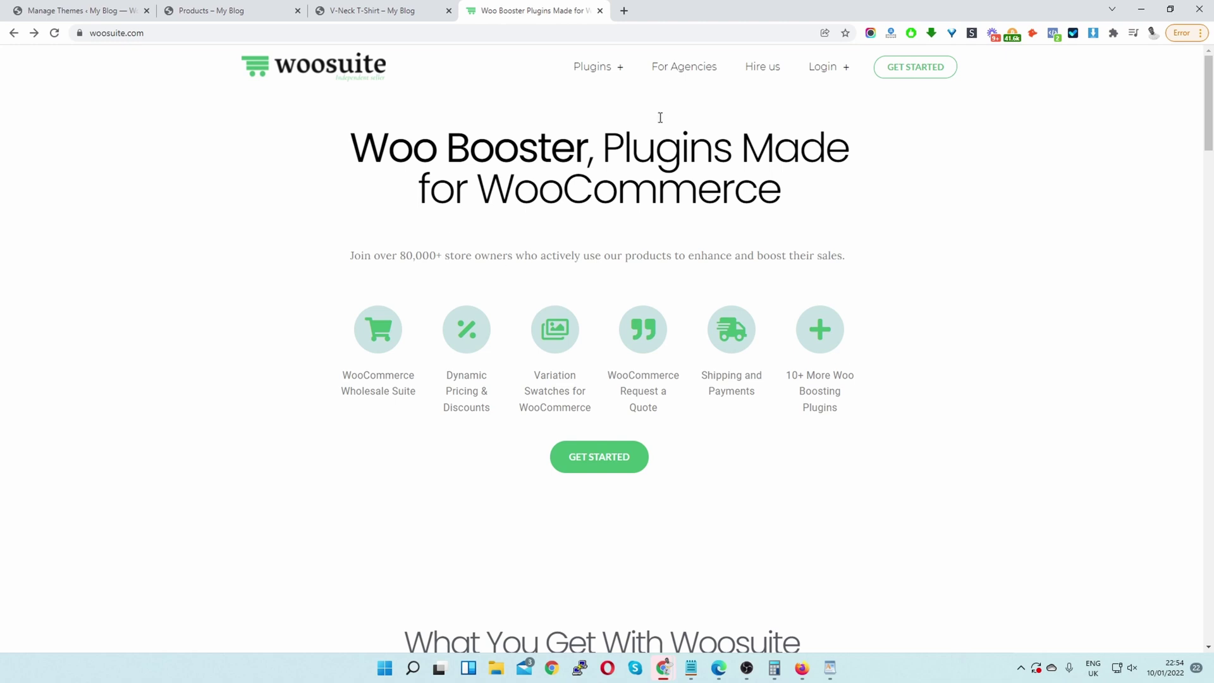
Step: View Woosuite's WooCommerce Variation Swatches plugin page, then go back to the WordPress Themes page
mouse_move(597, 67)
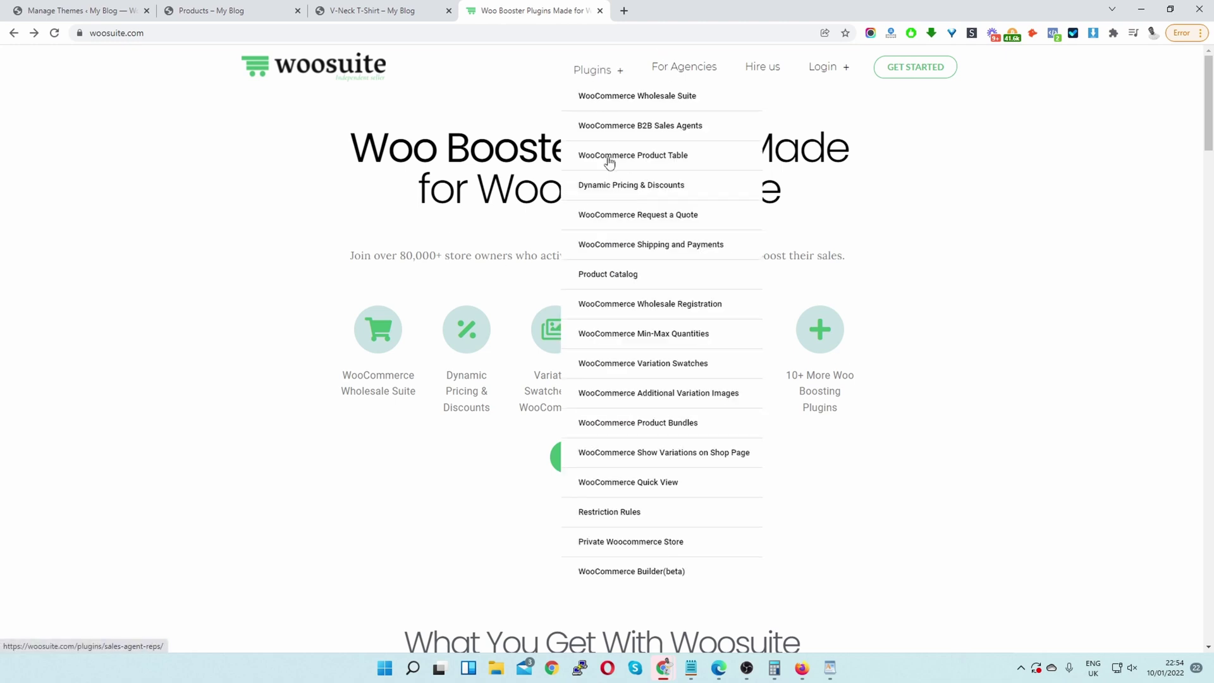
click(655, 371)
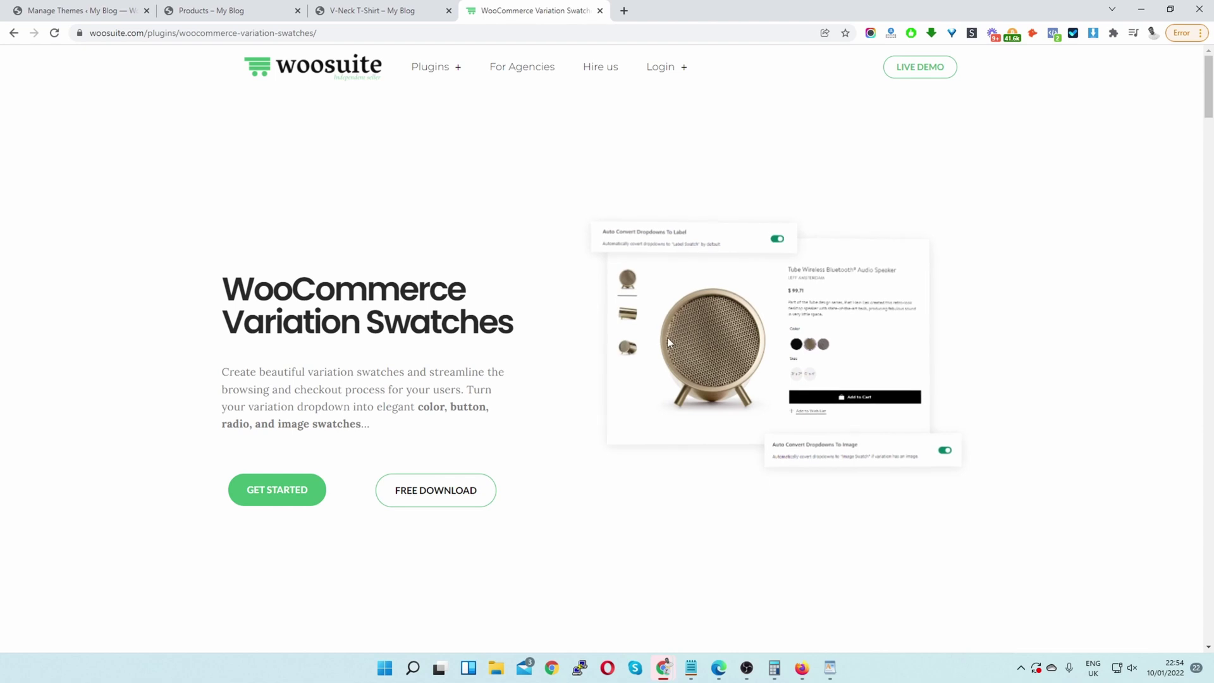
click(92, 7)
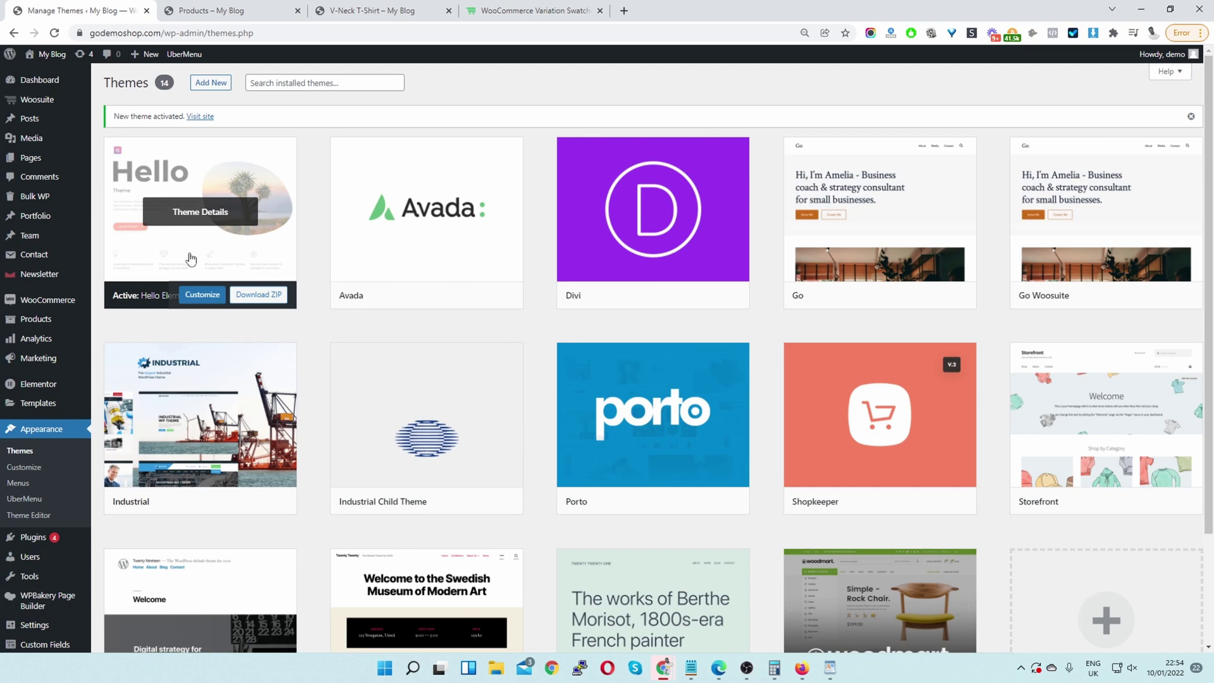
Step: View and close the Theme Details for the active Hello Elementor theme
click(191, 260)
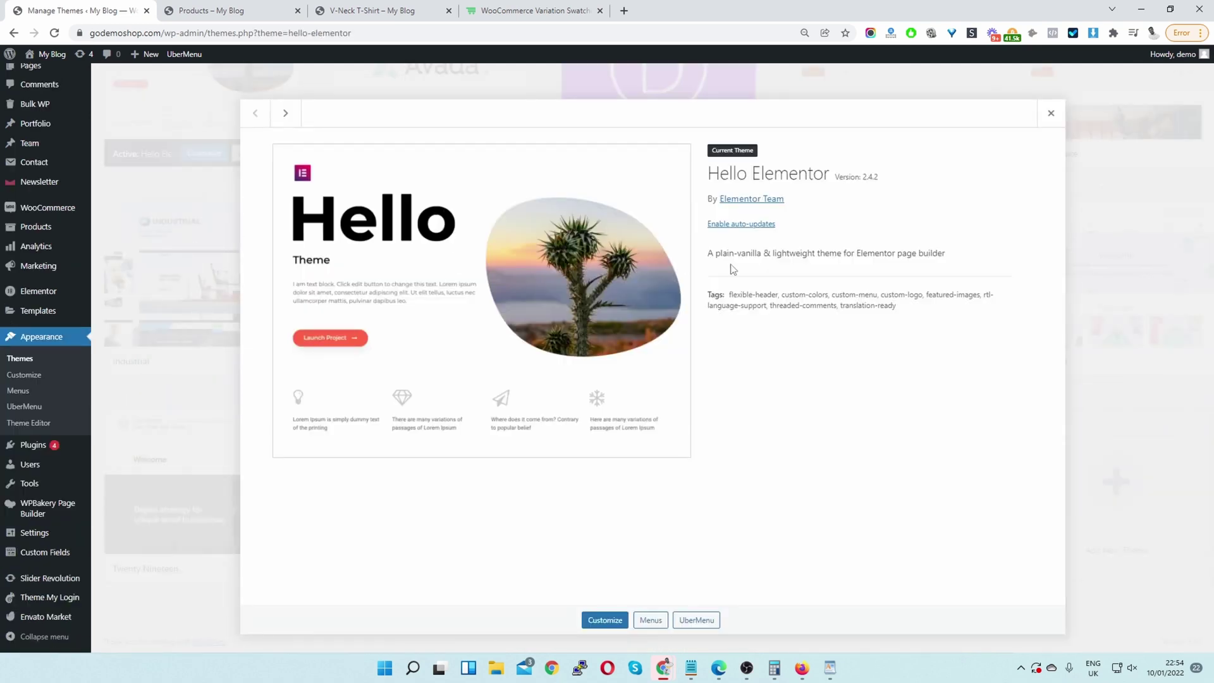
click(1050, 113)
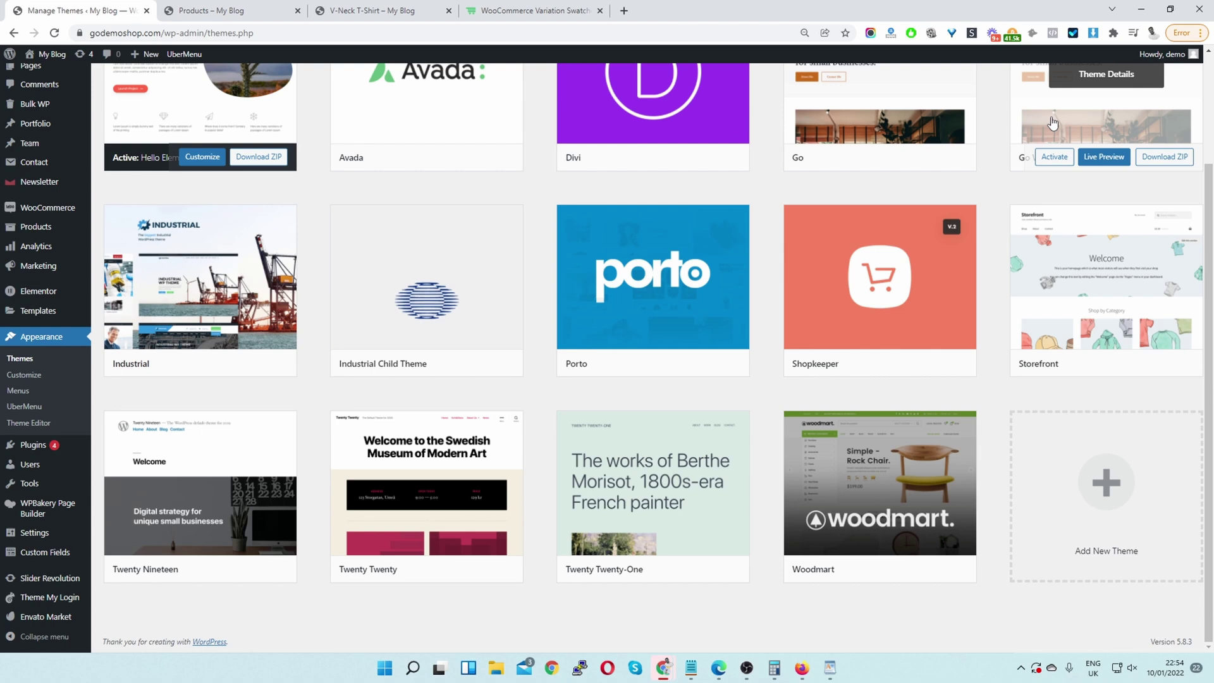
scroll(657, 265, up, 3)
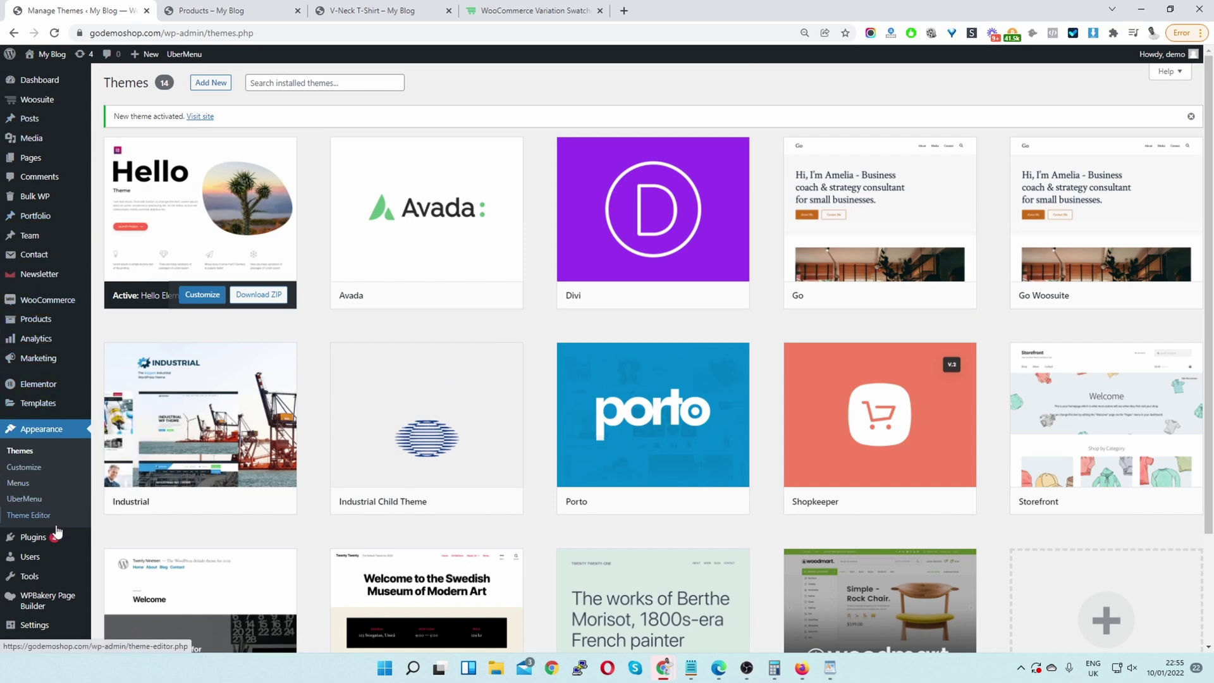
Step: Go to Plugins > Add New and reveal the Upload Plugin zip option
mouse_move(53, 539)
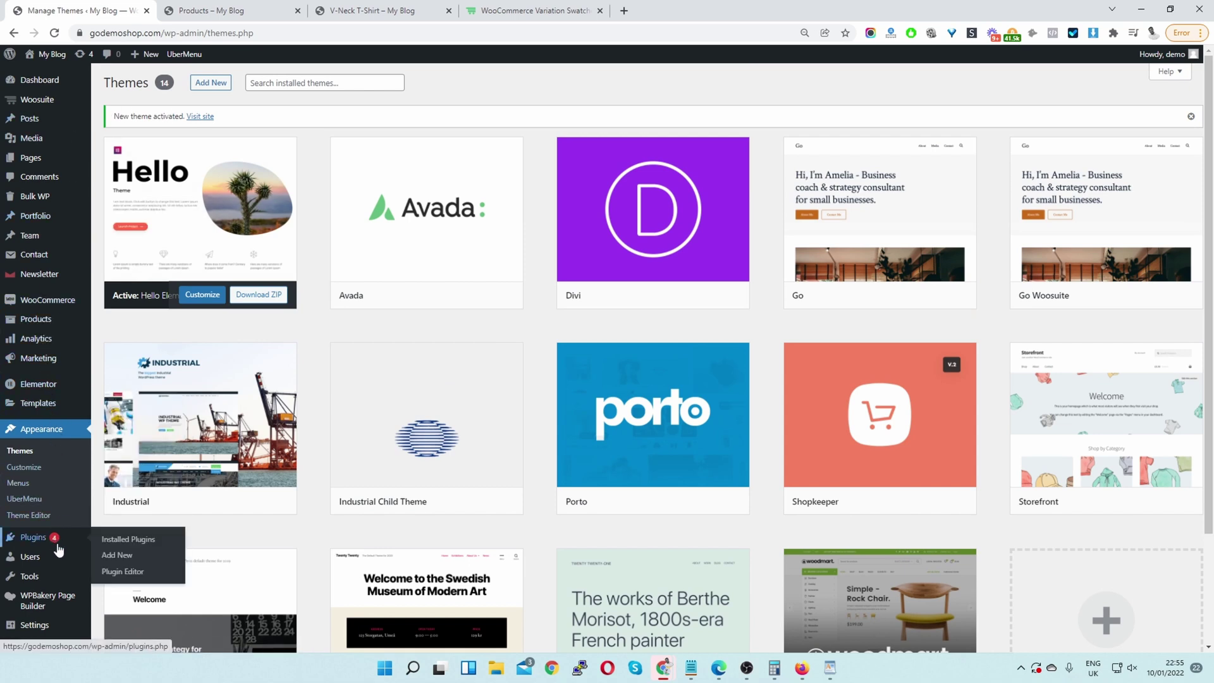
click(129, 556)
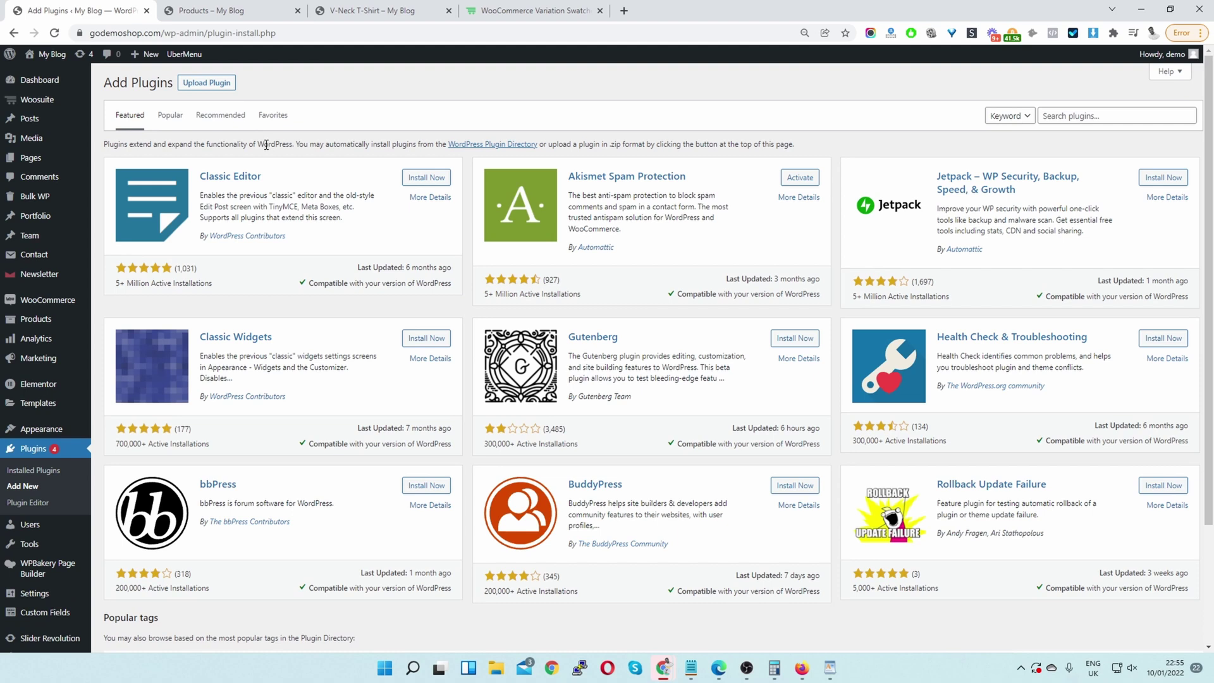
click(212, 86)
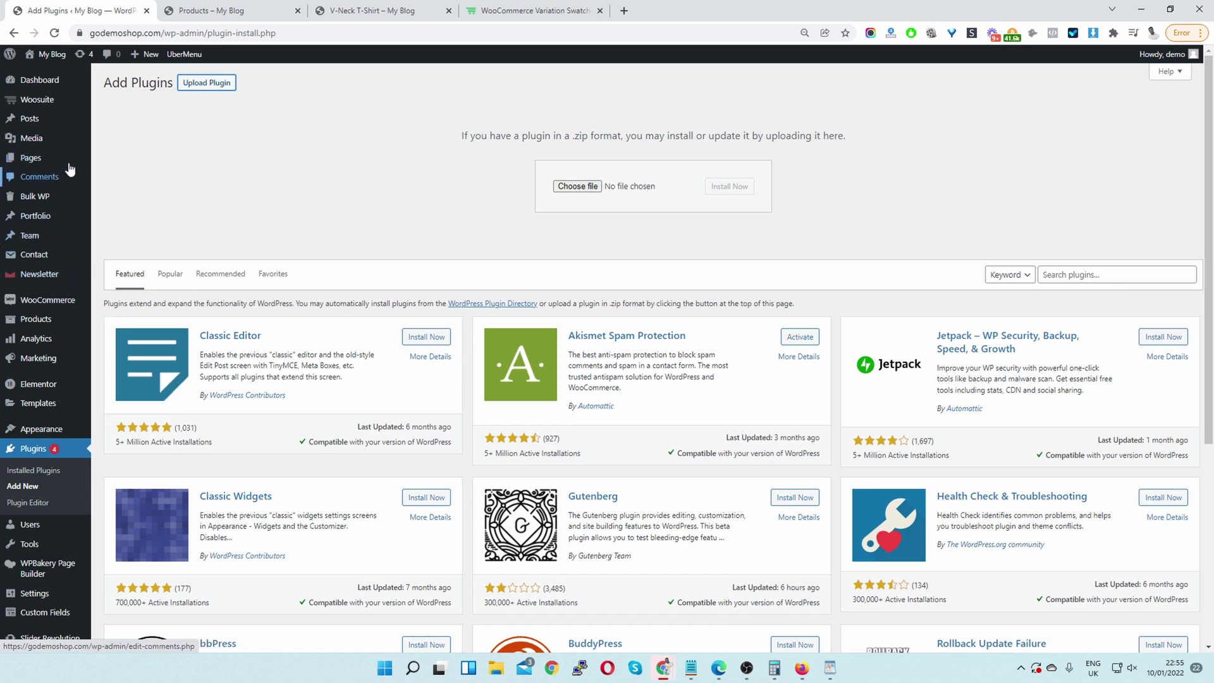
mouse_move(41, 102)
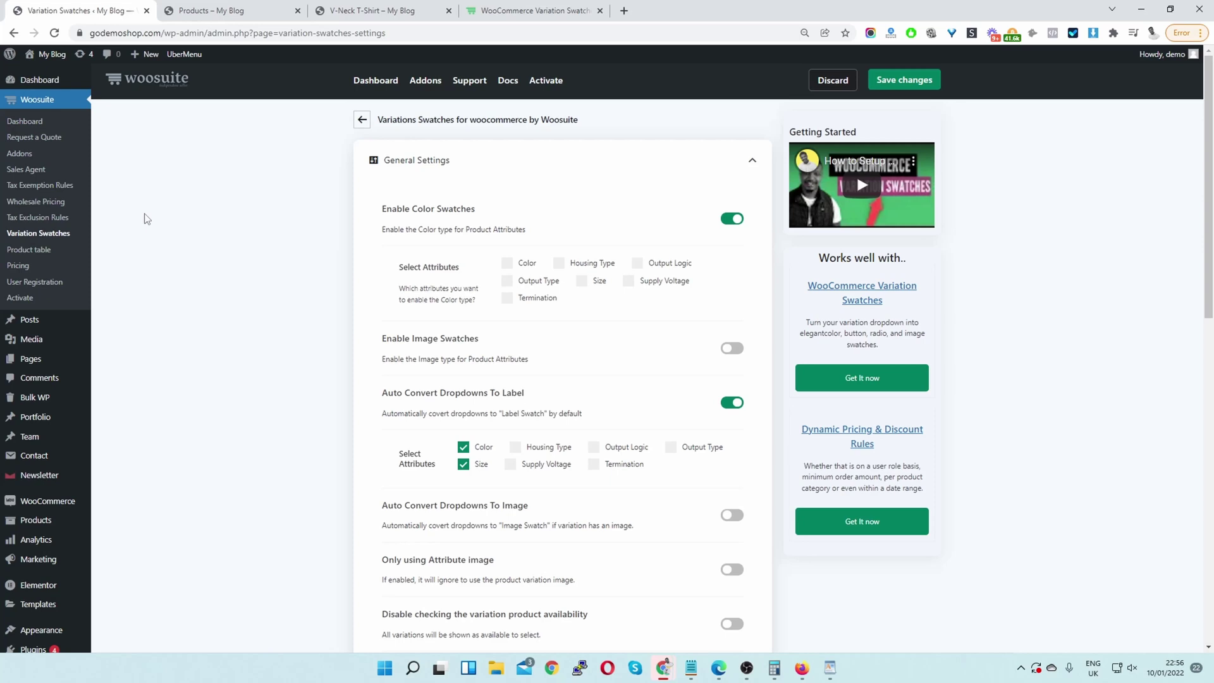
Step: Switch off Auto Convert Dropdowns To Label and Enable Color Swatches, then save
scroll(596, 336, down, 9)
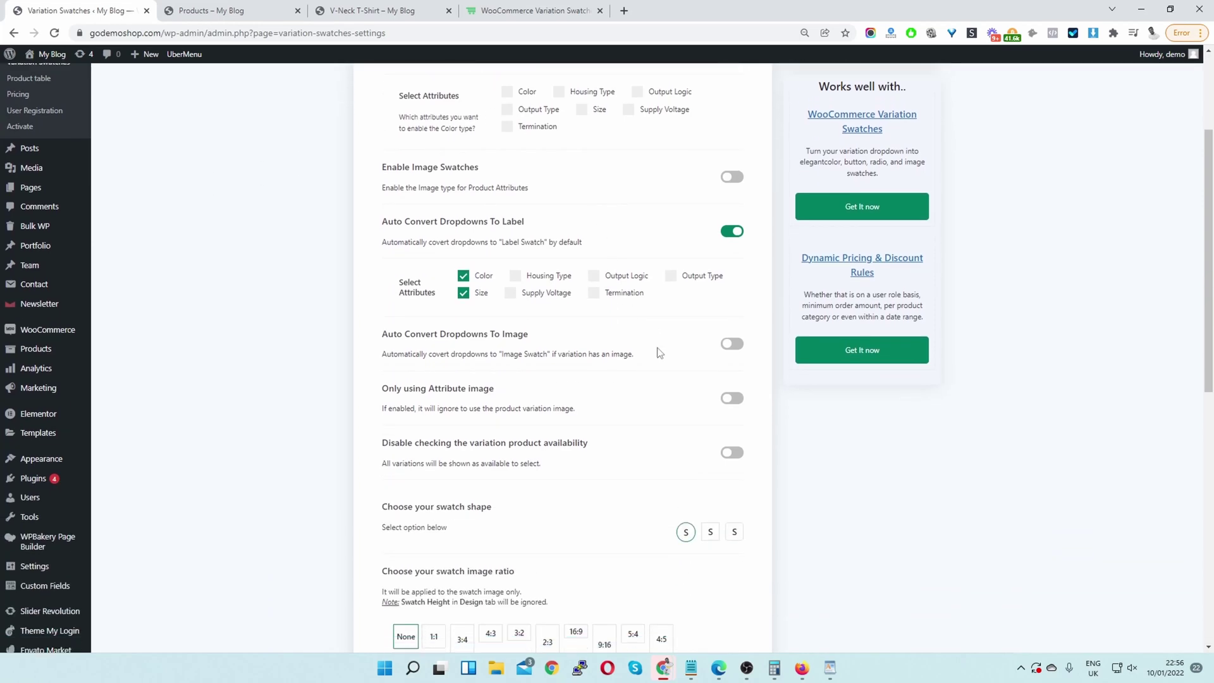
scroll(698, 367, up, 6)
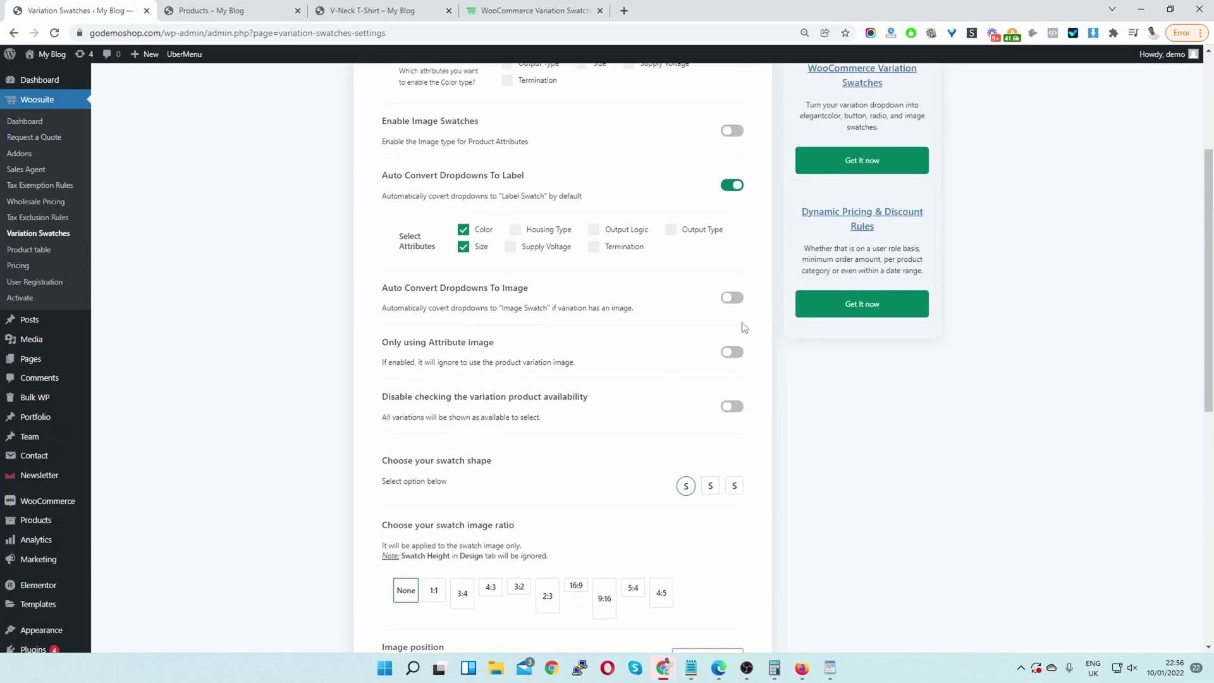
click(733, 189)
scroll(734, 211, up, 2)
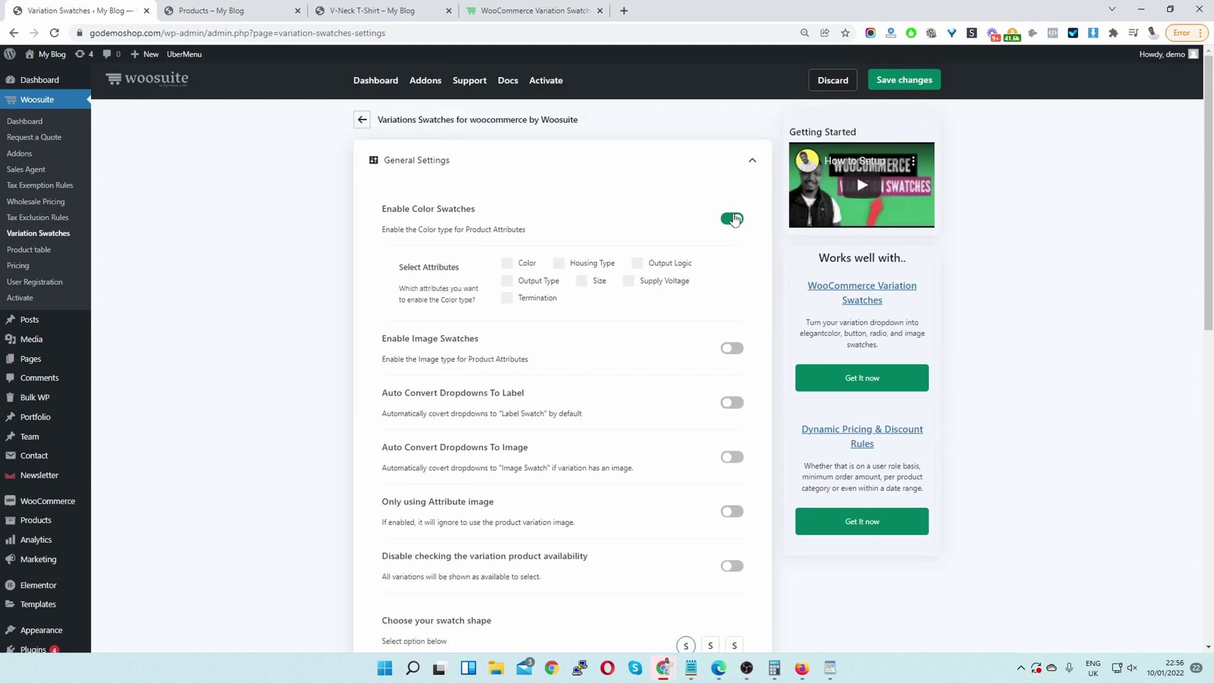
click(731, 219)
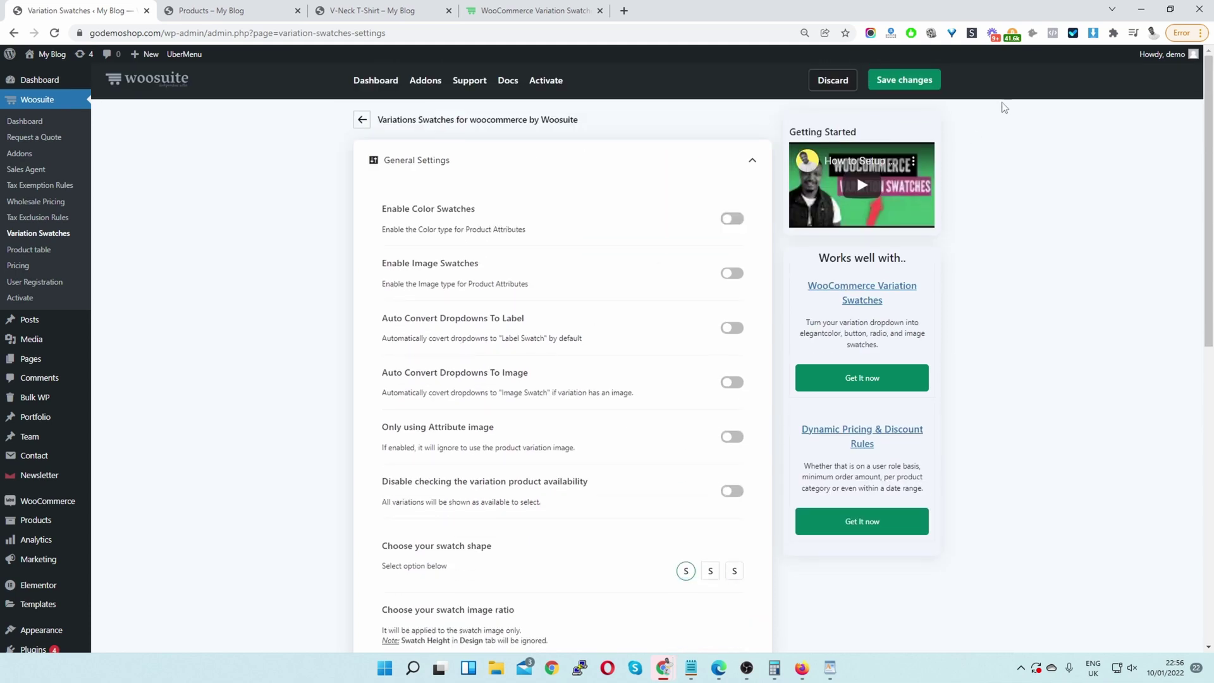
click(921, 79)
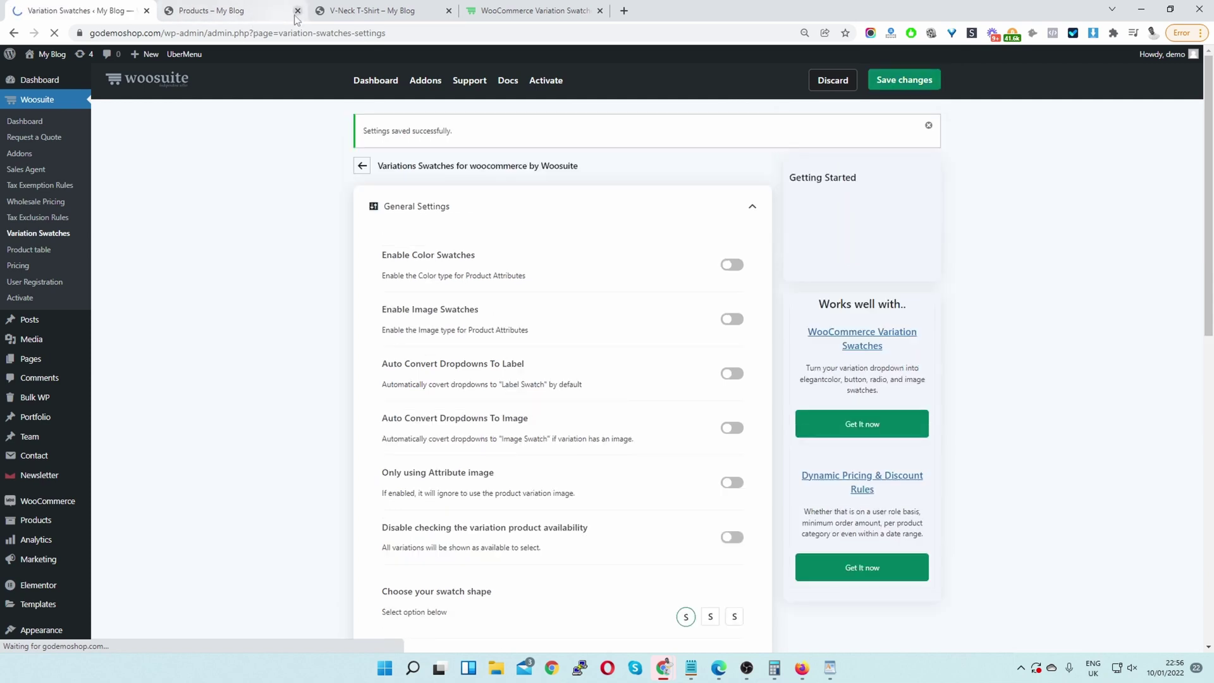
Step: Reload the V-Neck T-Shirt page and test its plain dropdowns with Blue and Large, then clear them
click(260, 18)
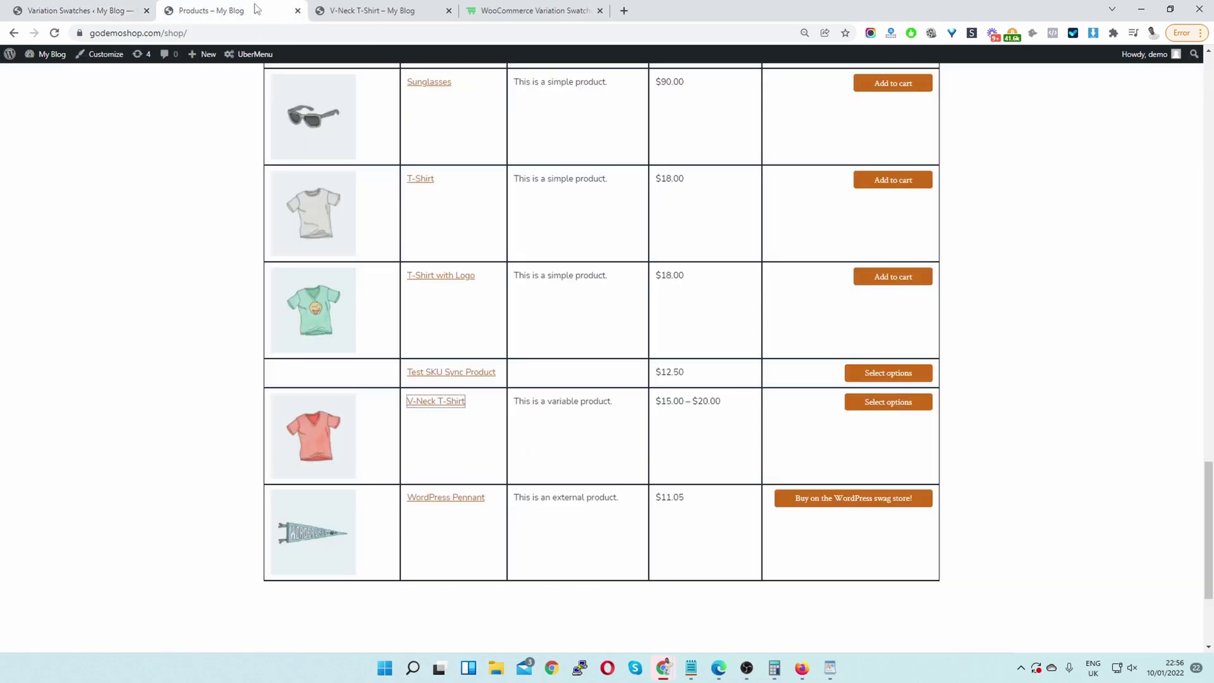
key(ctrl+w)
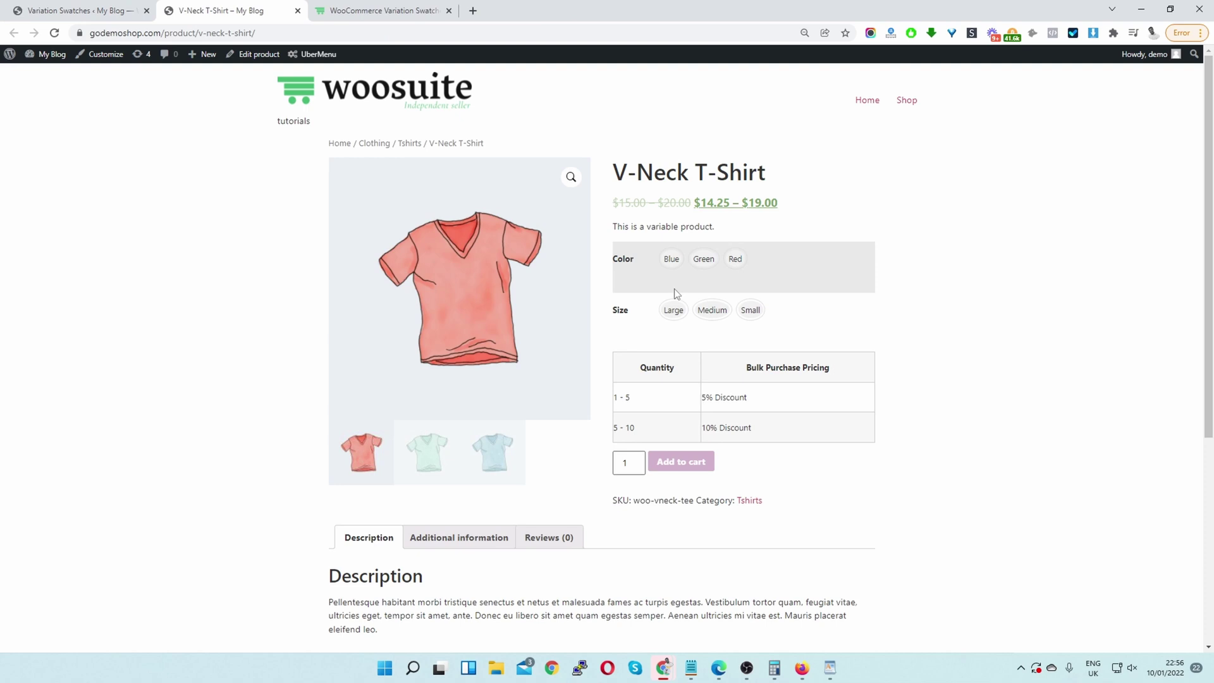
click(54, 32)
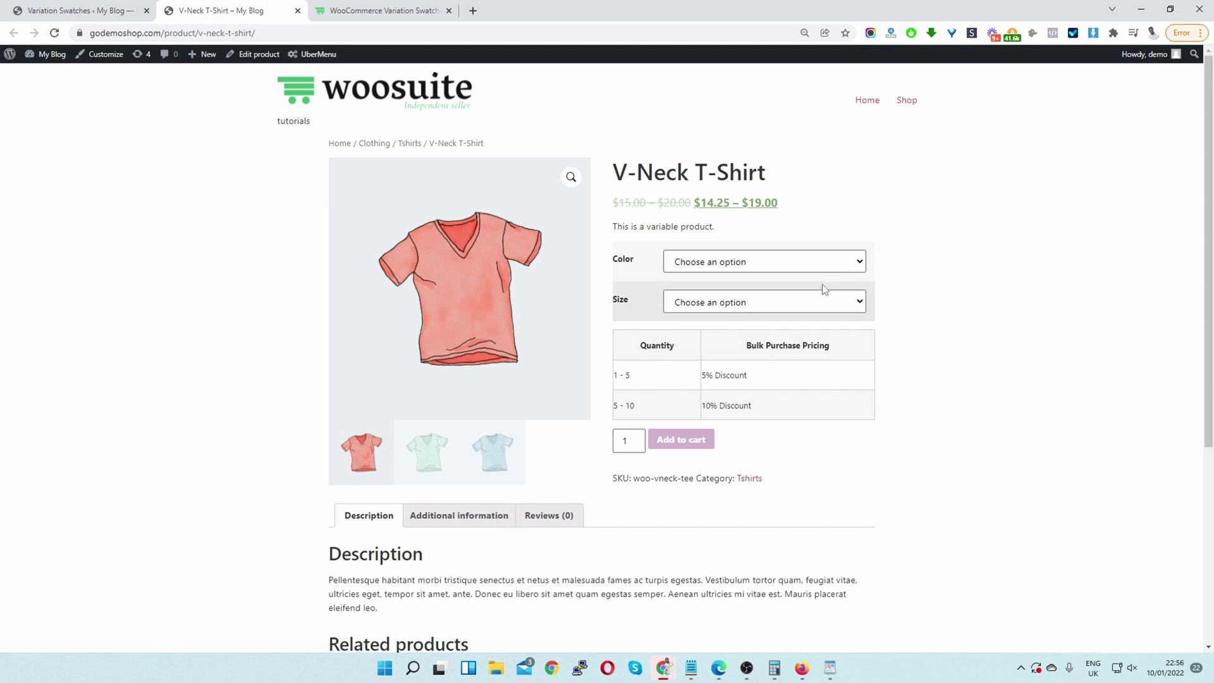
click(756, 263)
click(744, 300)
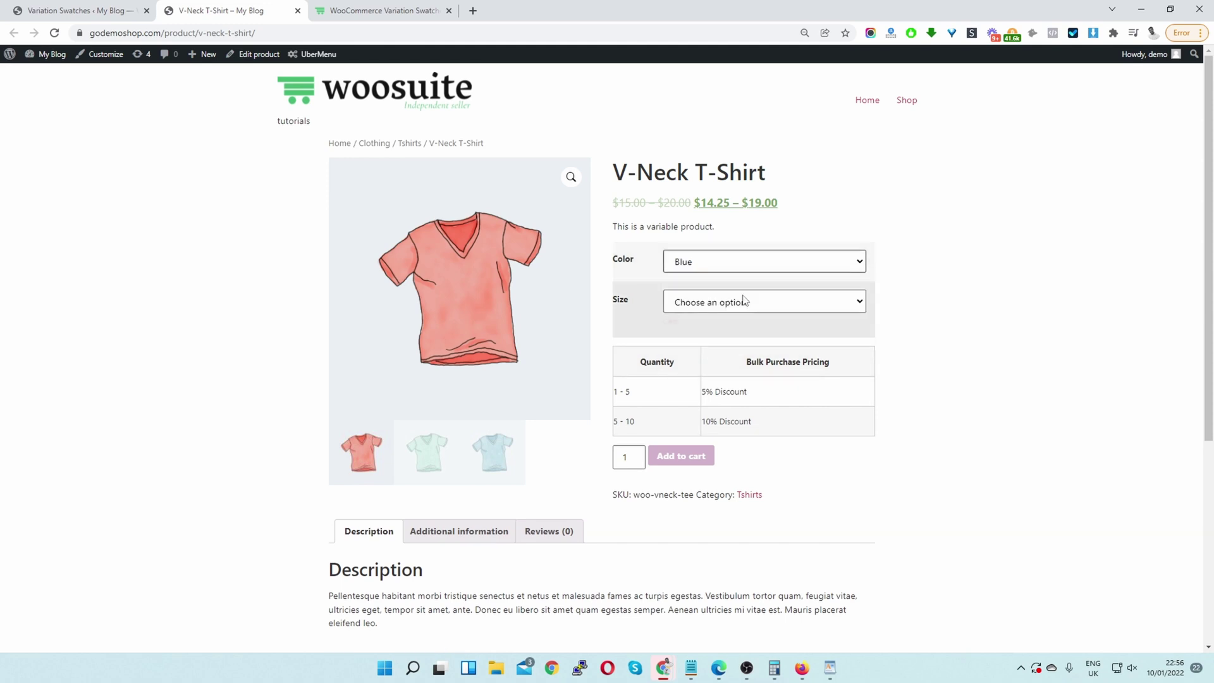
click(737, 304)
click(704, 327)
click(674, 322)
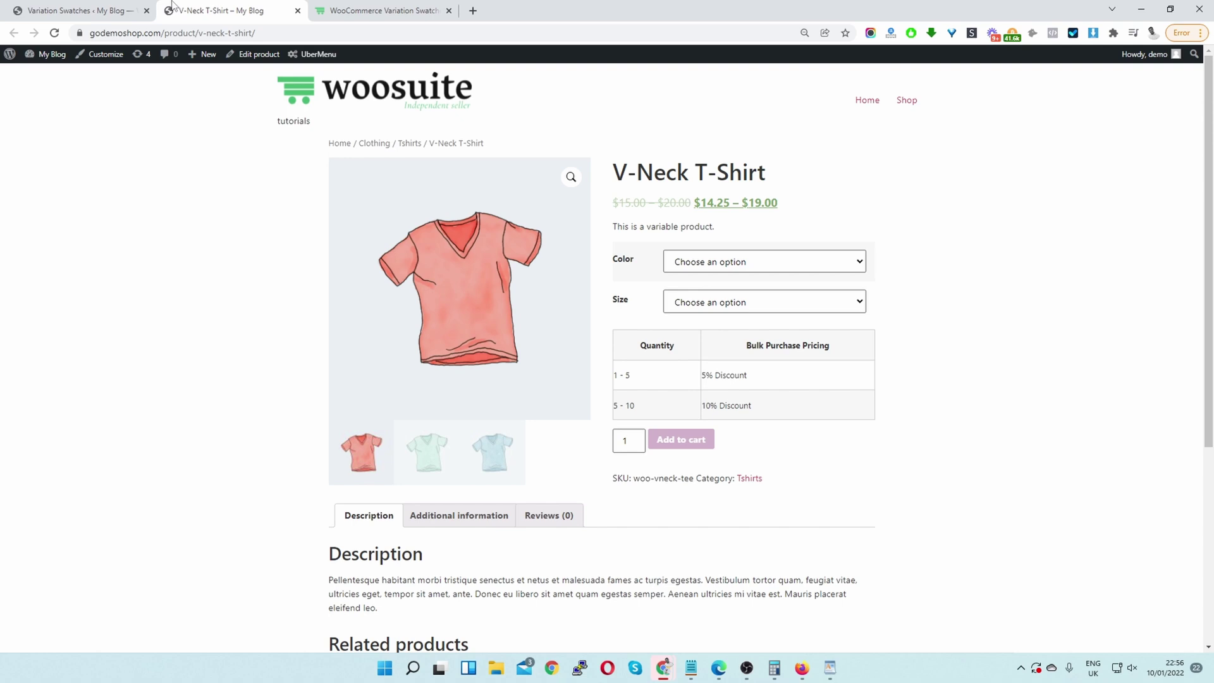
click(94, 10)
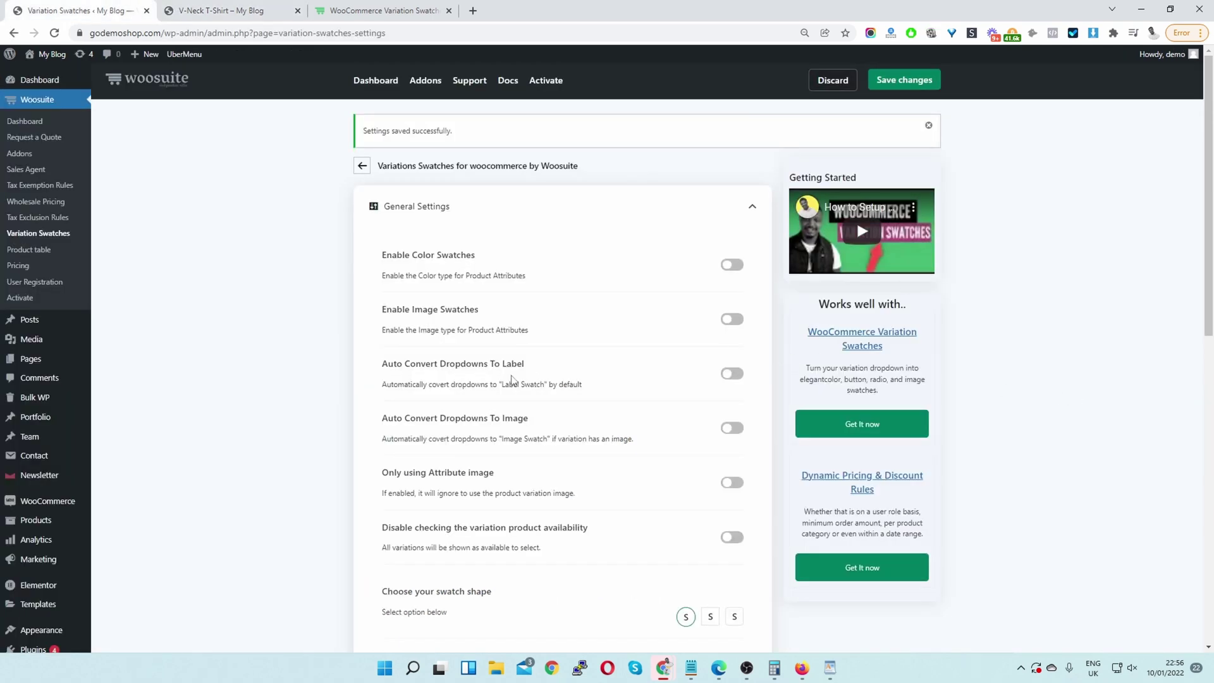
Step: Turn Auto Convert Dropdowns To Label back on and save the swatch settings
drag(382, 363, 466, 368)
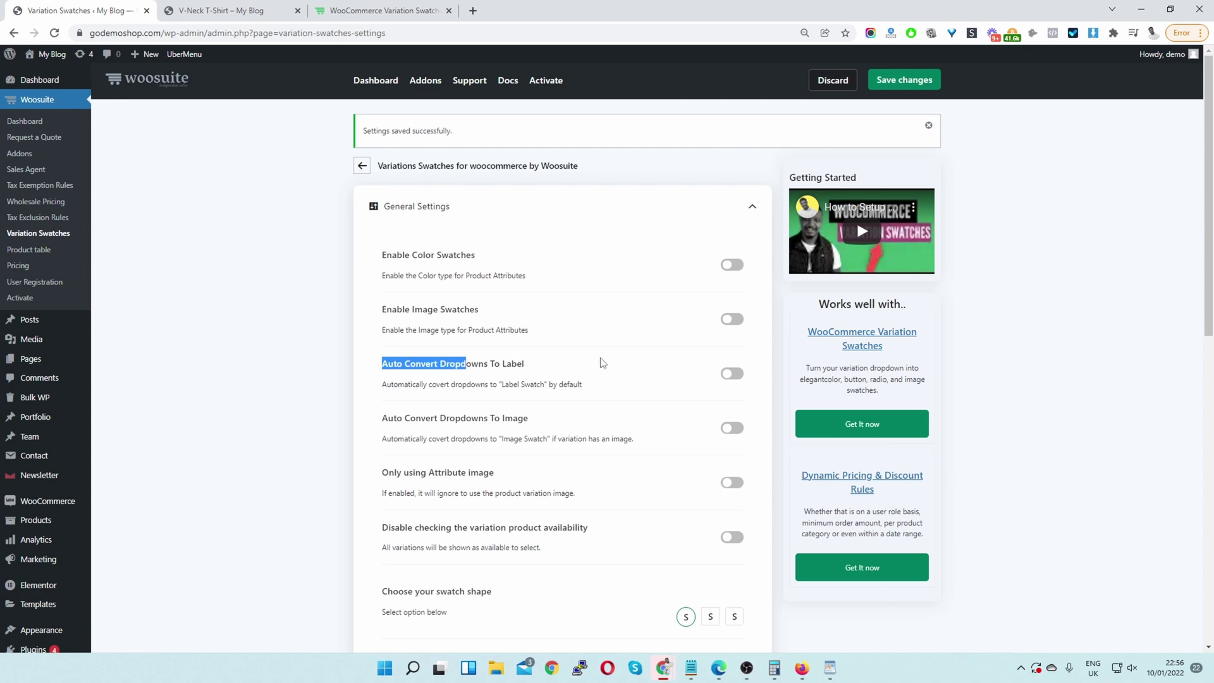
click(731, 373)
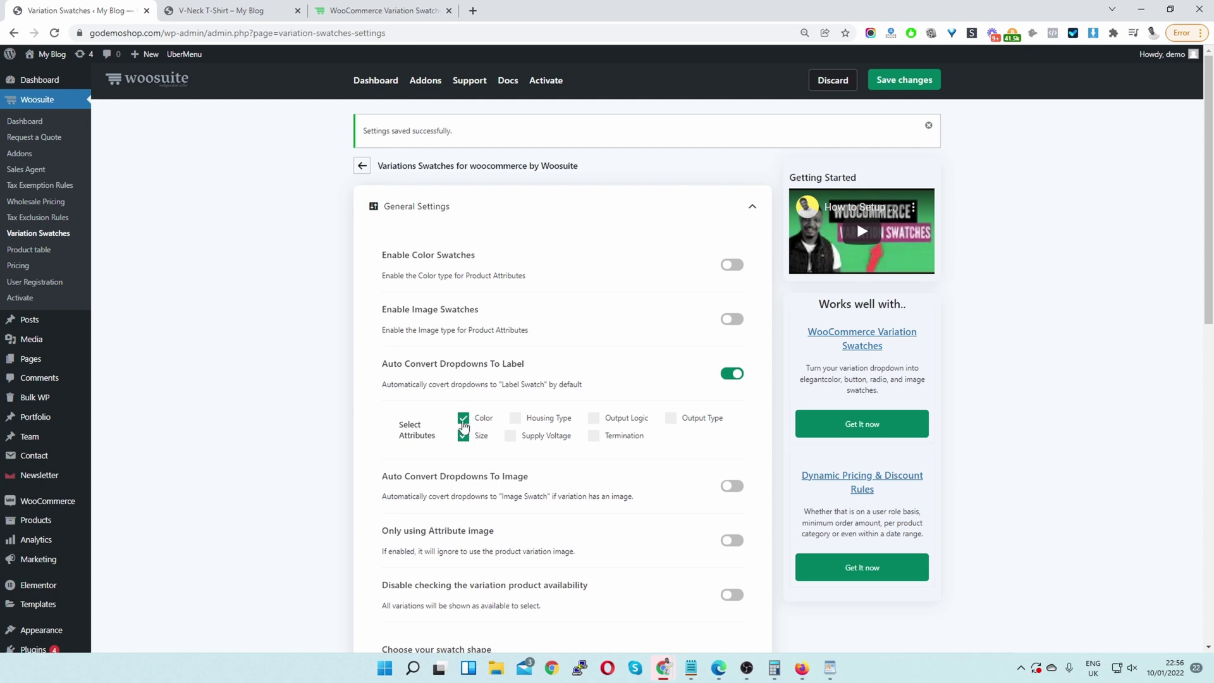
click(896, 83)
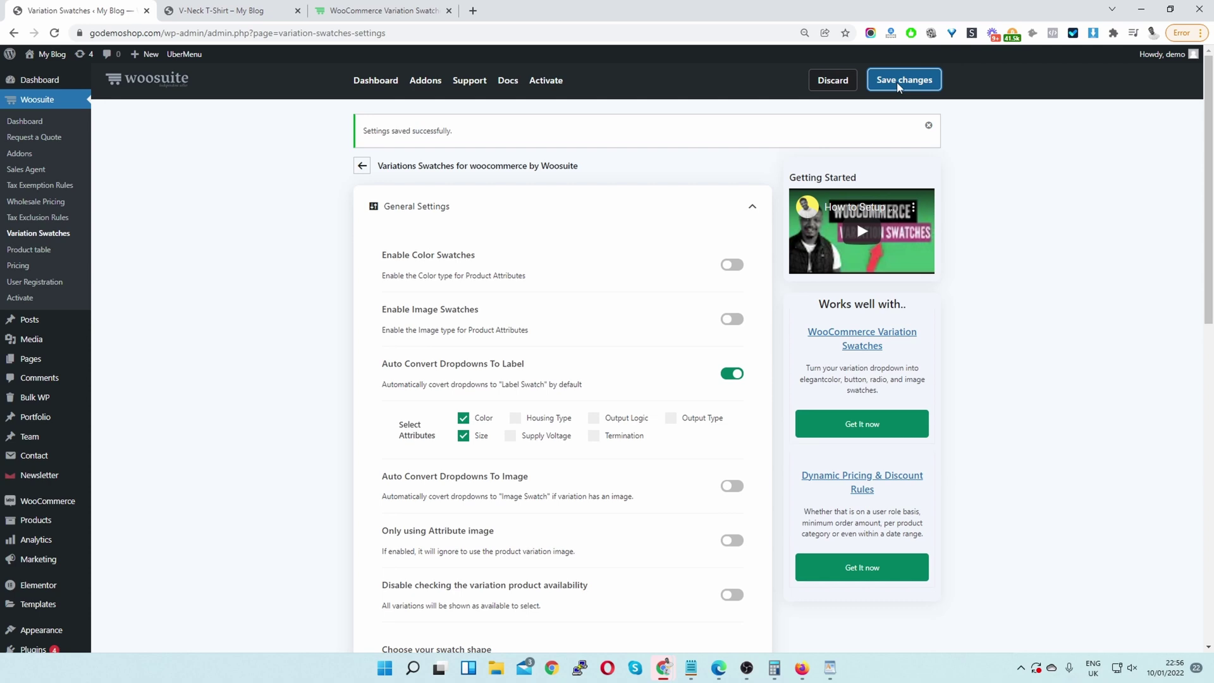
Step: Reload the V-Neck T-Shirt page and test the label swatches: Green, Large, then Blue
key(ctrl+Tab)
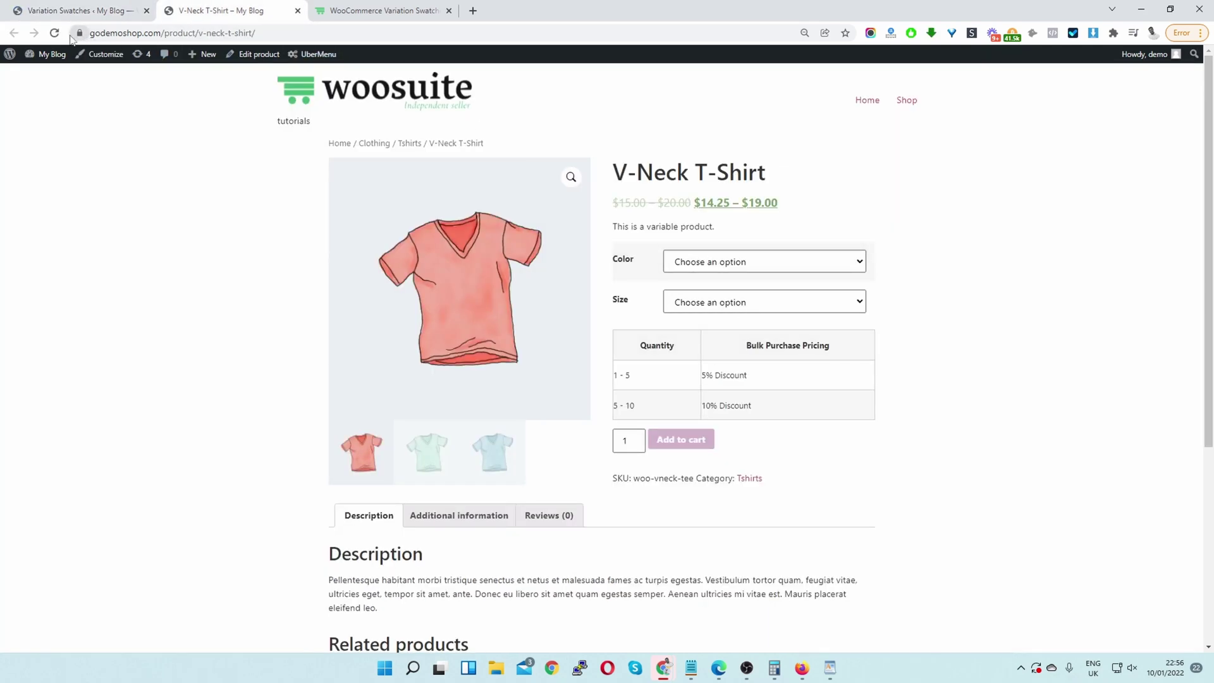
key(F5)
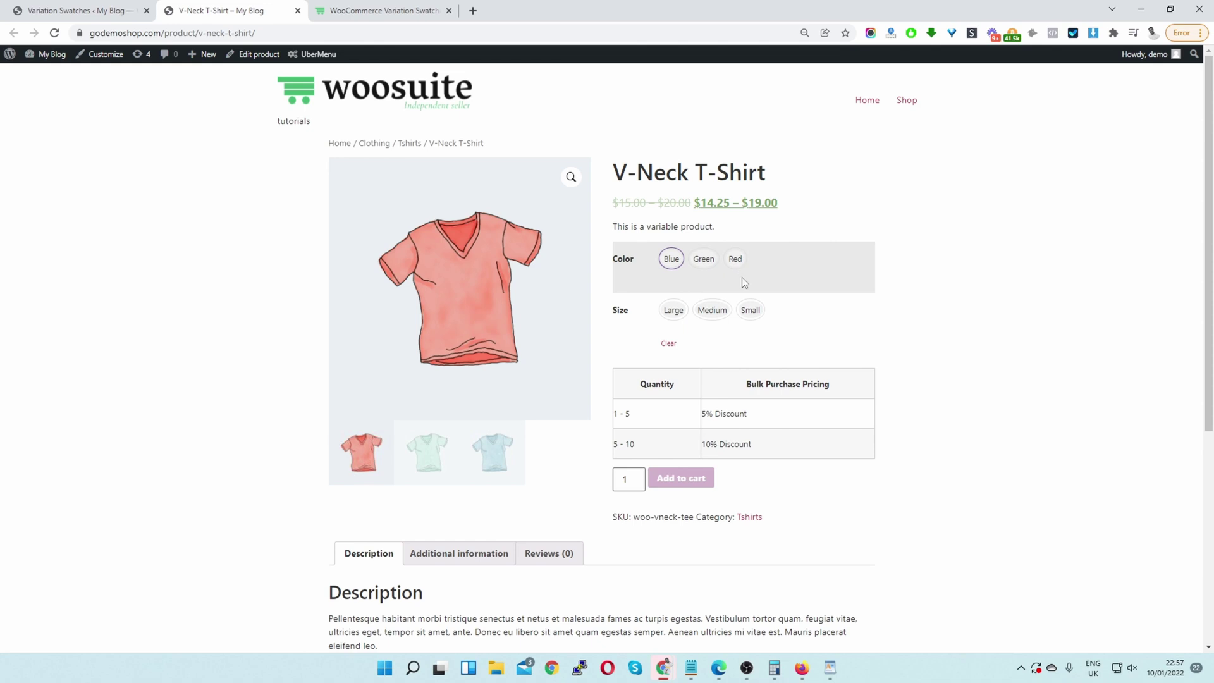
click(702, 264)
click(675, 311)
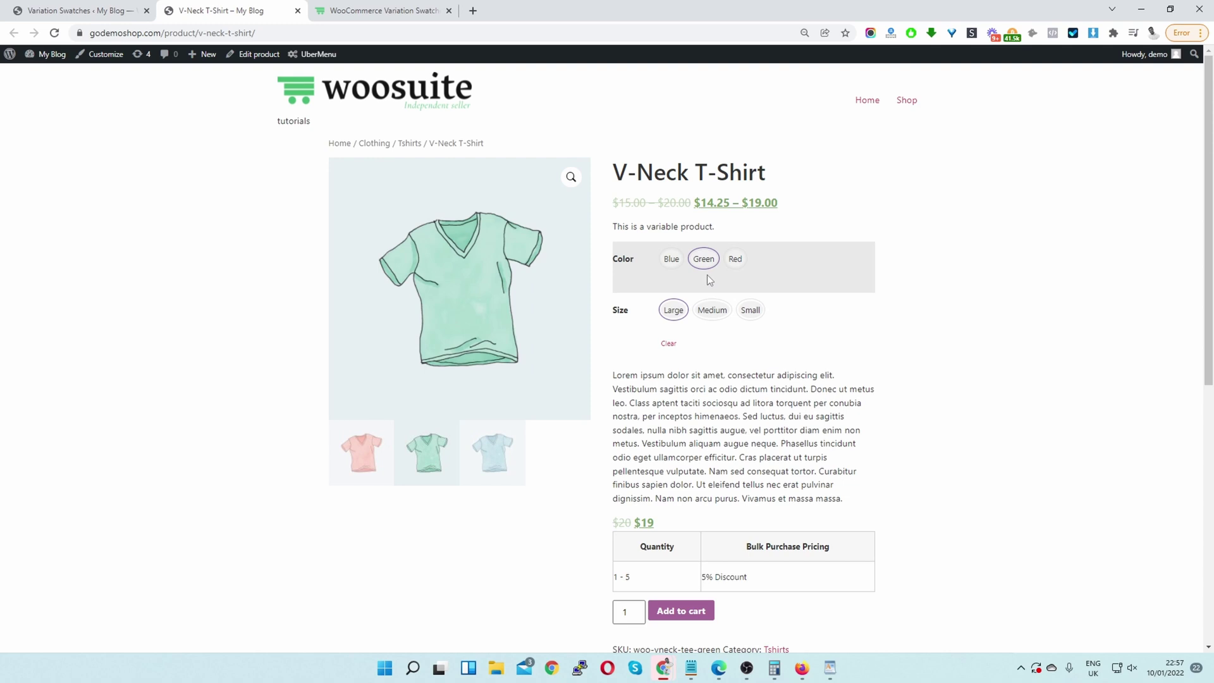
click(672, 262)
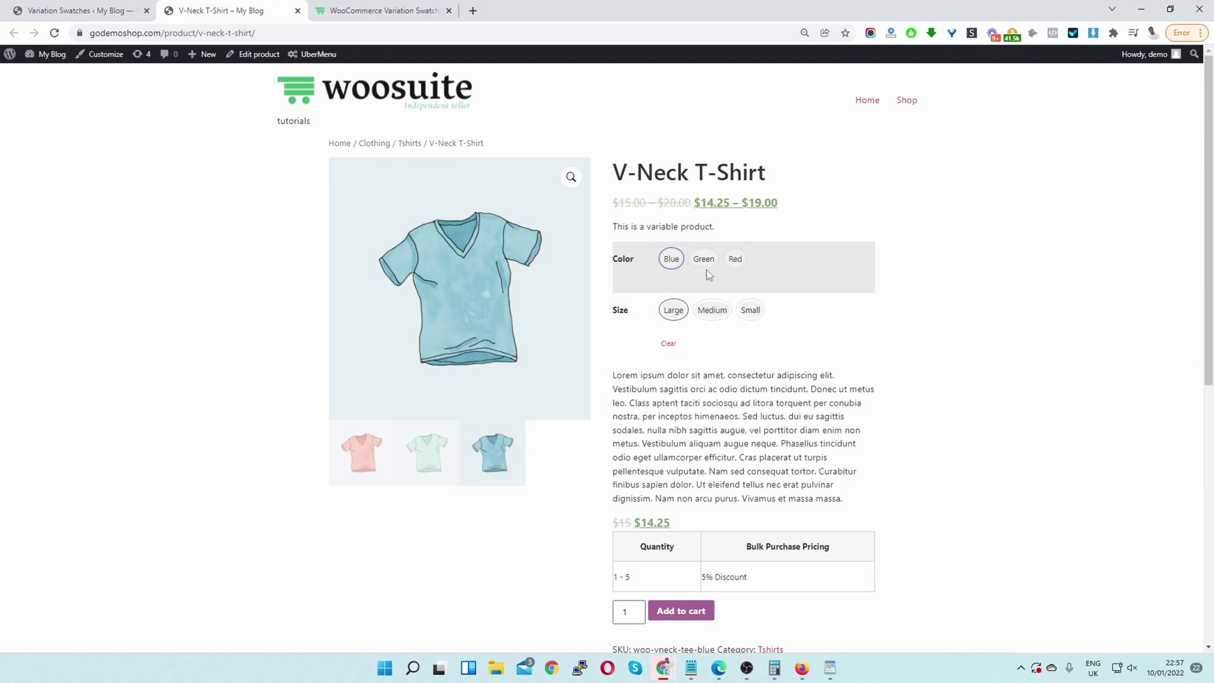
click(125, 11)
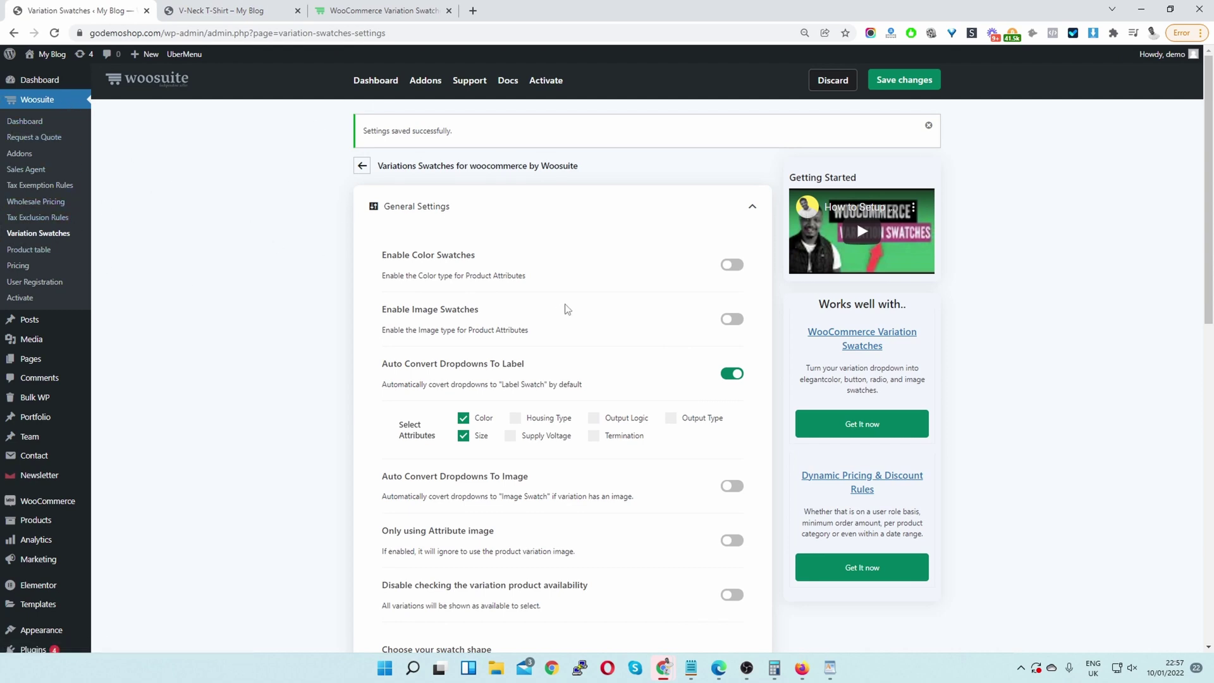
Step: Limit label conversion to Size, enable colour swatches for Color, save, and open Color's terms
scroll(563, 306, down, 2)
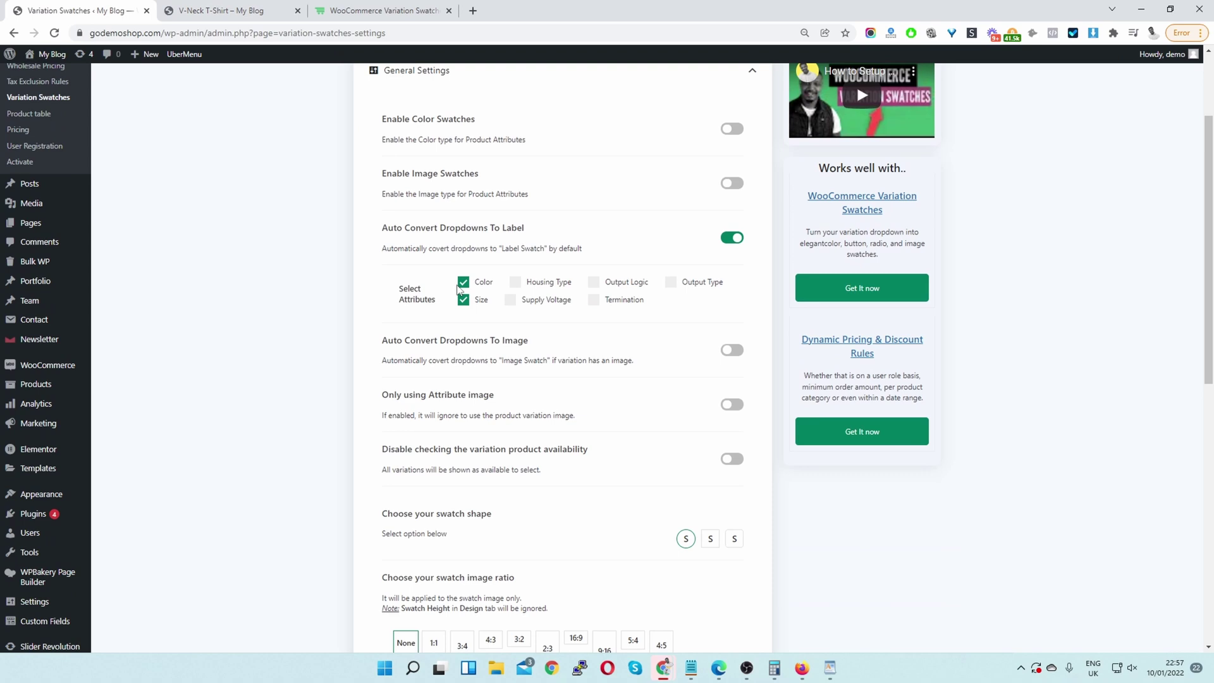
click(464, 284)
drag(402, 121, 494, 130)
click(731, 128)
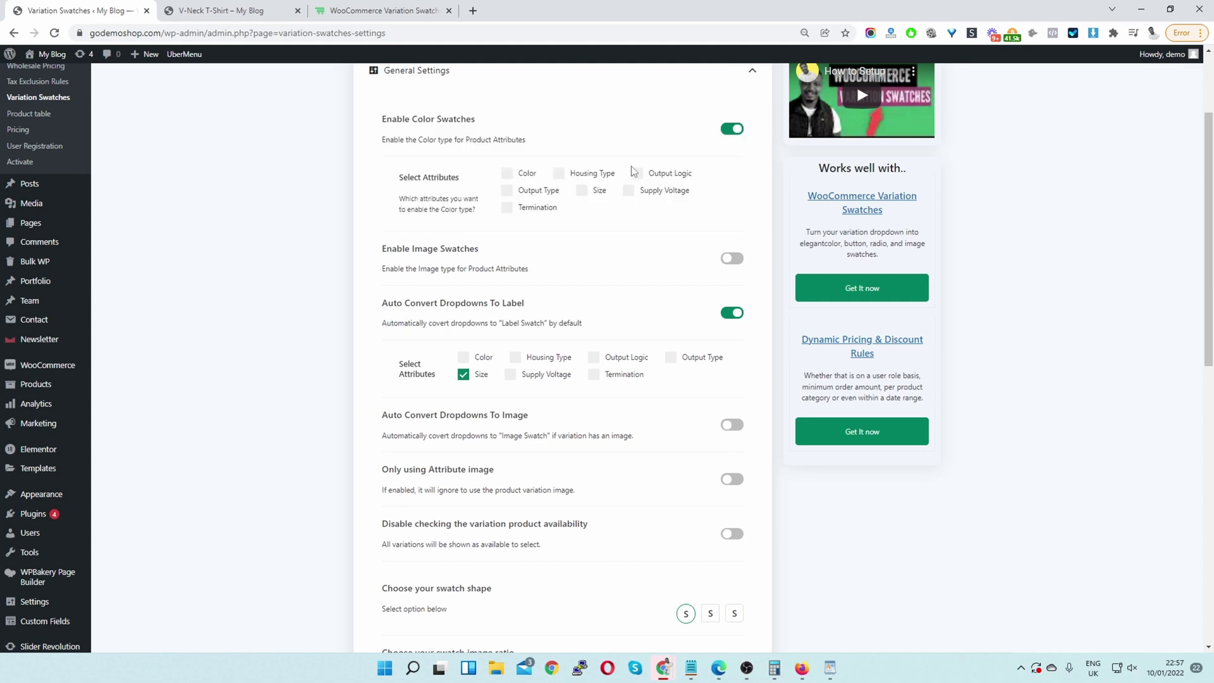
click(508, 175)
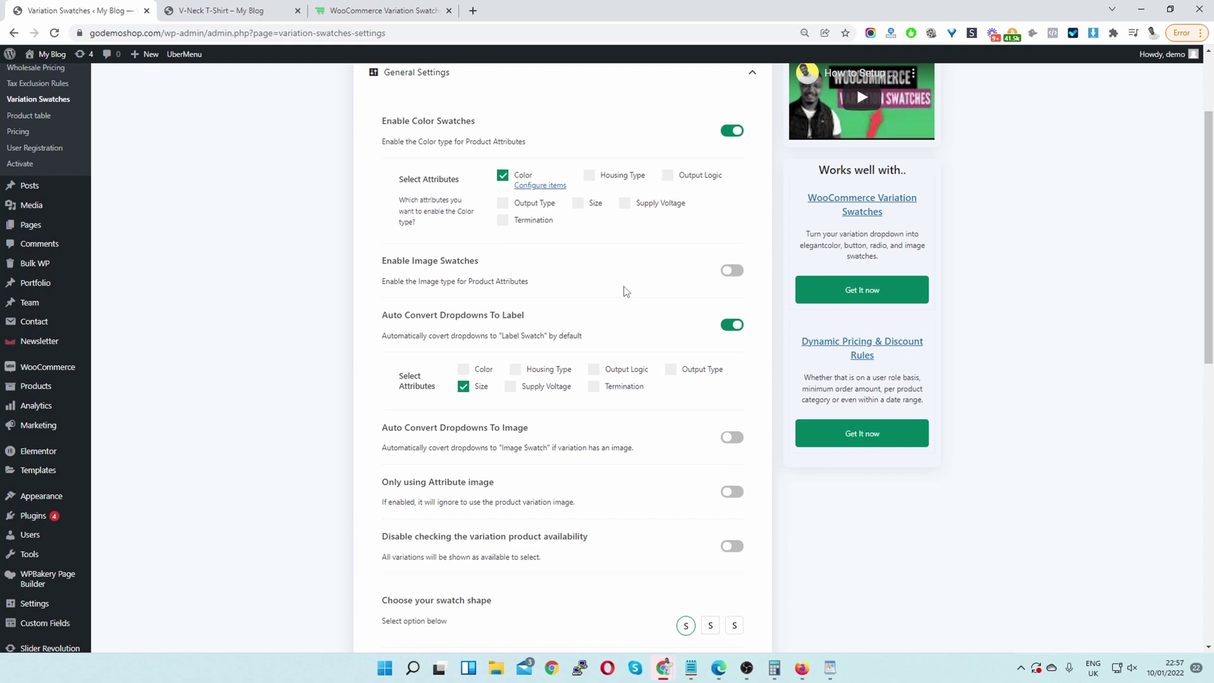
click(887, 87)
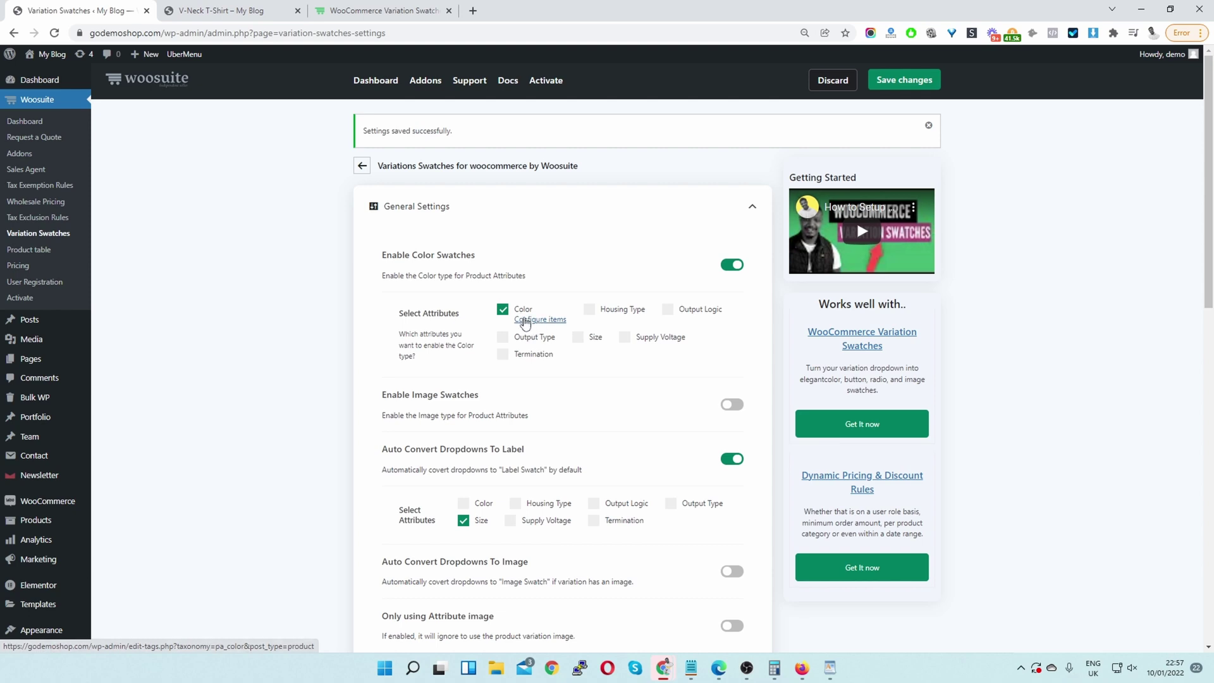
ctrl+click(524, 321)
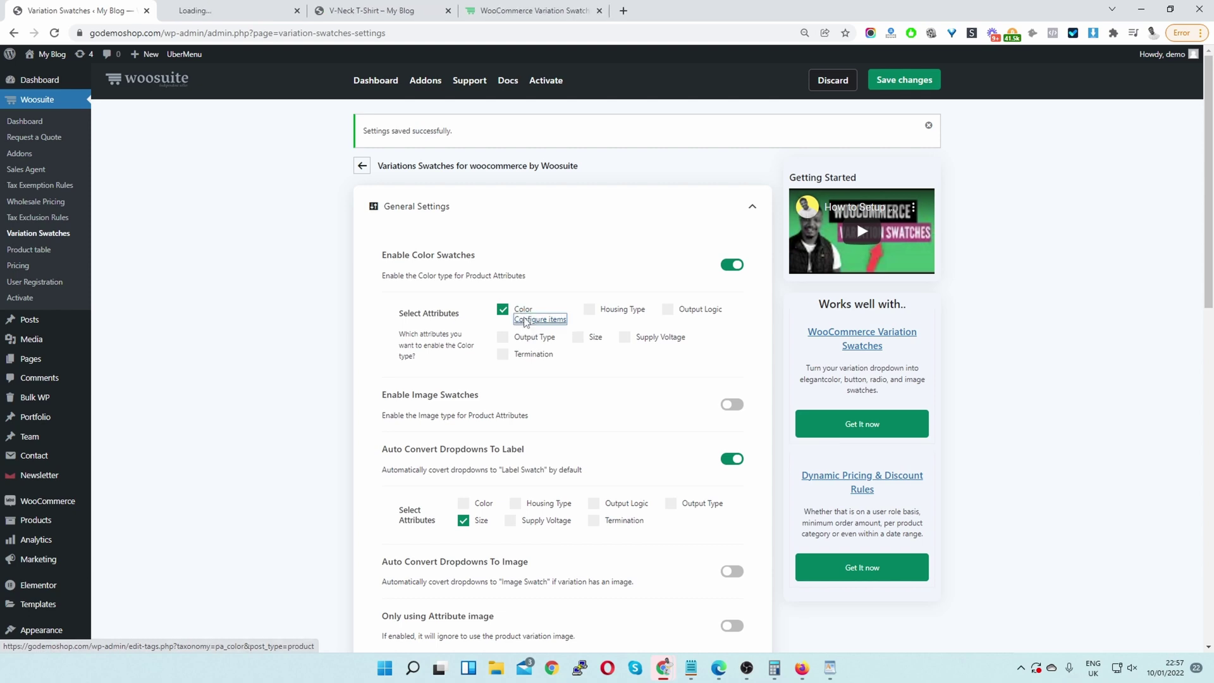
Step: Open edit pages for the Blue, Gray, Green, Red and Yellow colour terms separately
click(240, 11)
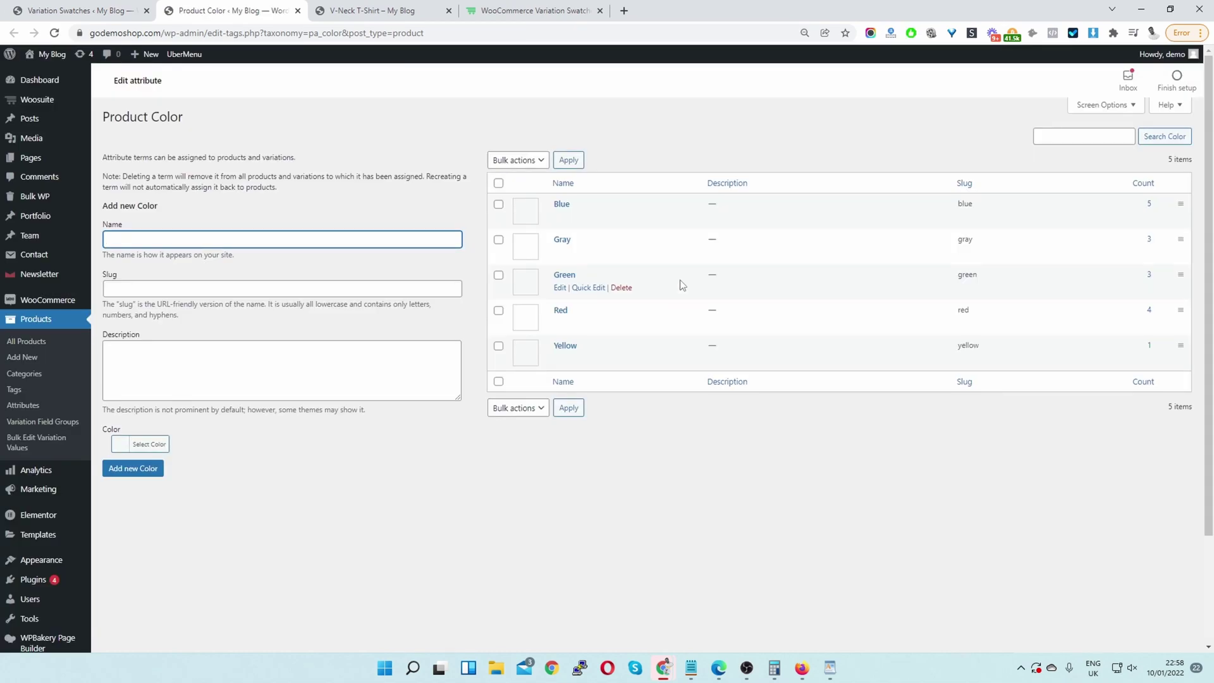
ctrl+click(561, 218)
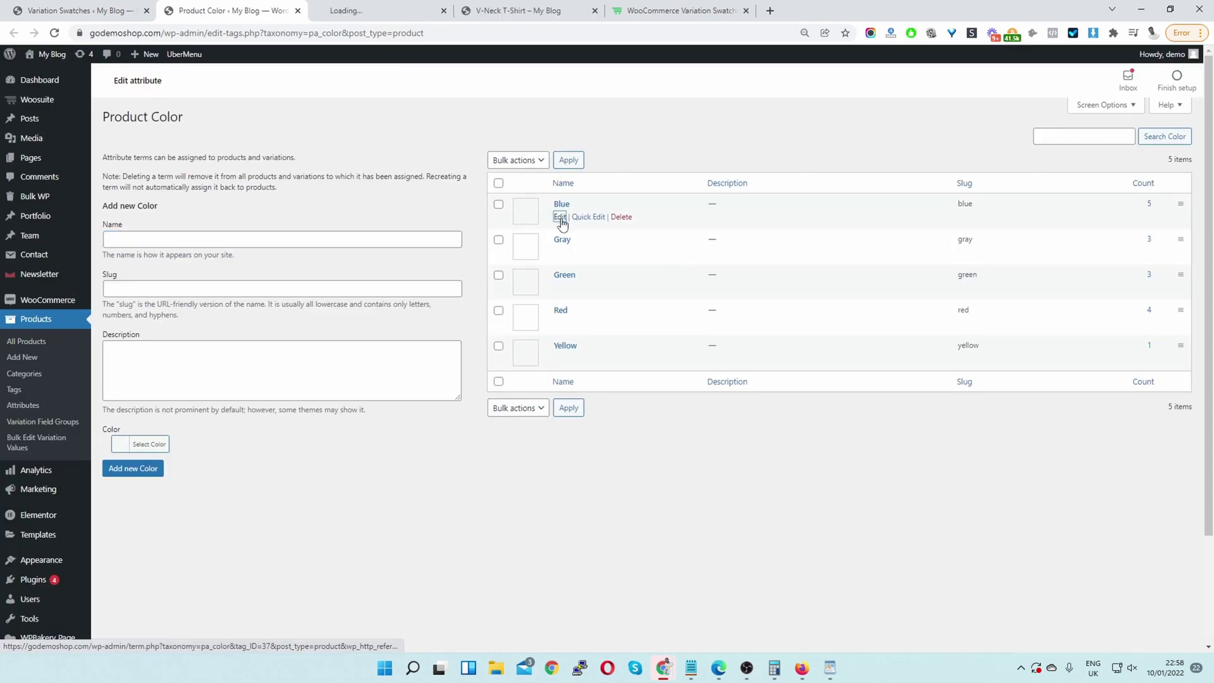
ctrl+click(561, 253)
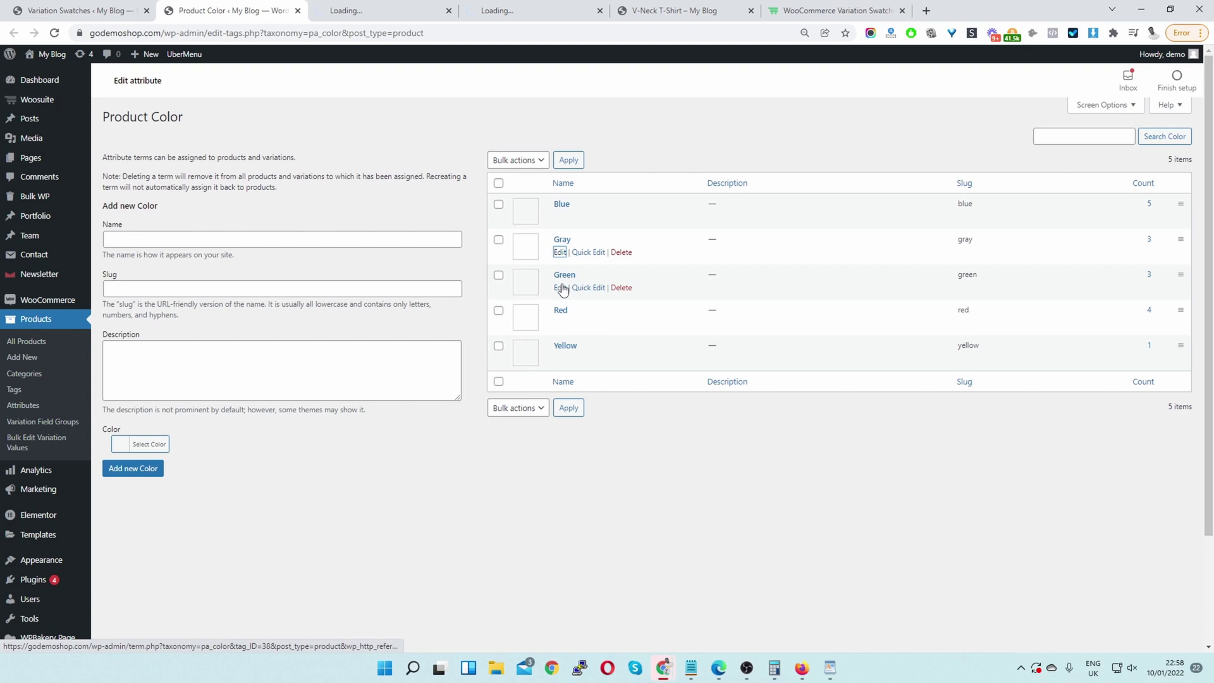
ctrl+click(561, 287)
ctrl+click(560, 323)
ctrl+click(560, 359)
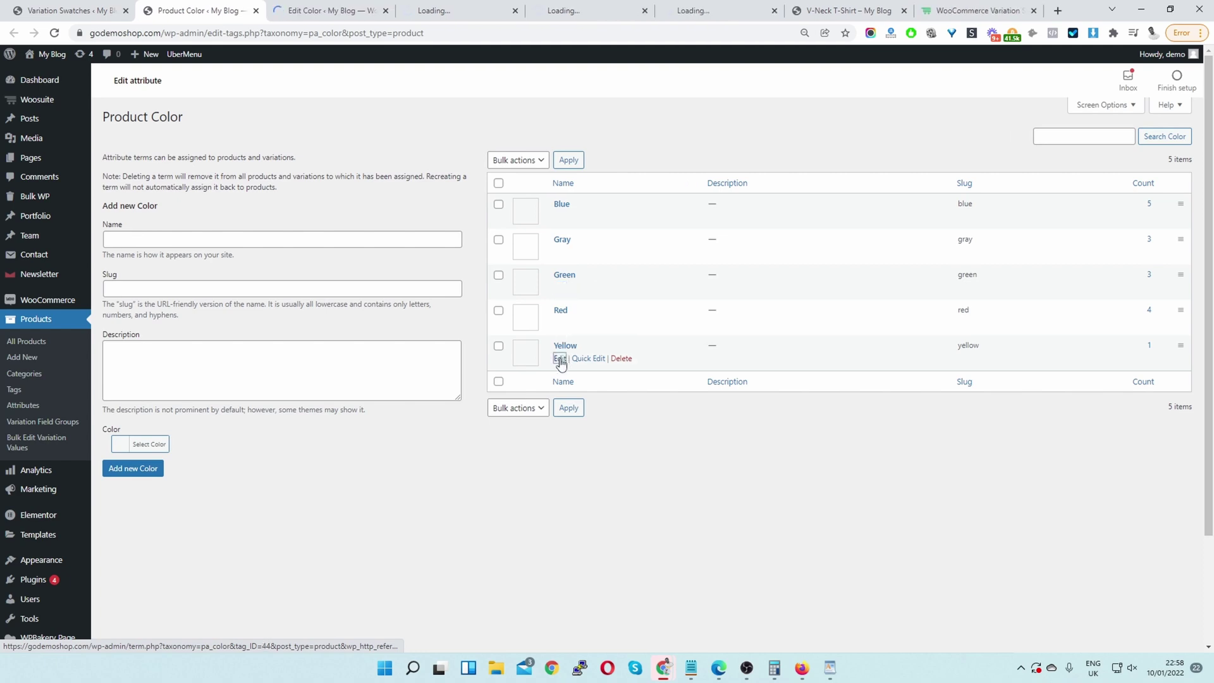
Step: Save a swatch colour for Blue and a mid gray #757575 for Gray
key(ctrl+Tab)
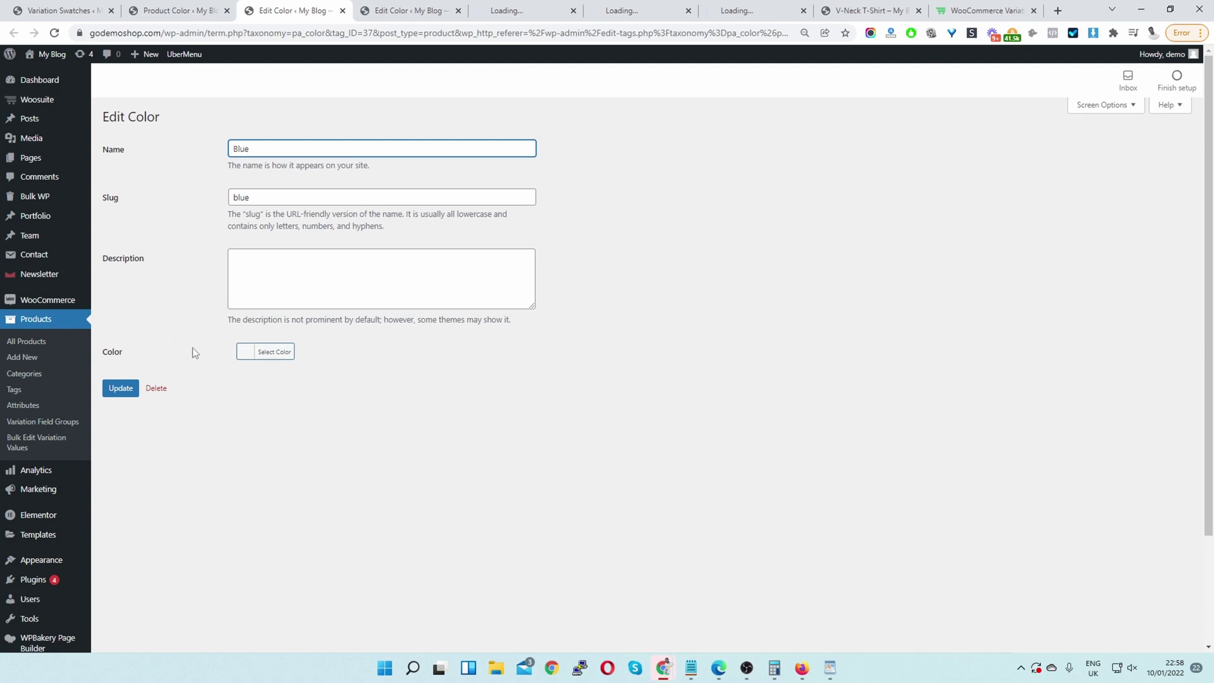
click(253, 352)
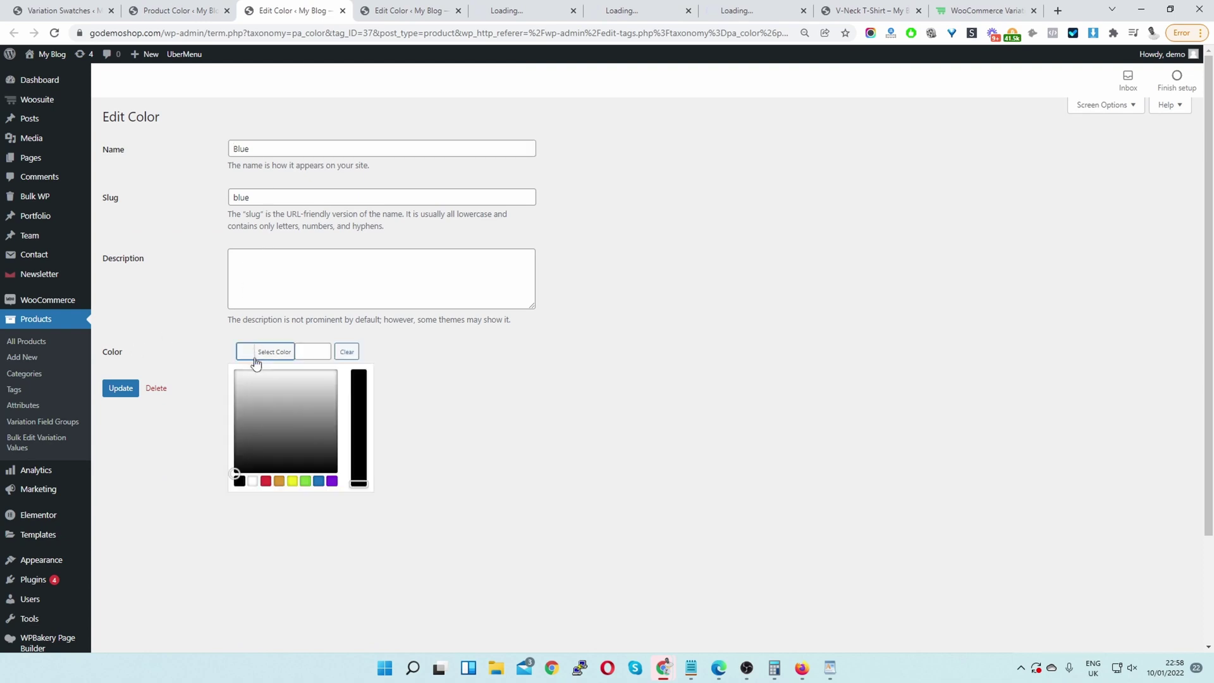
click(120, 387)
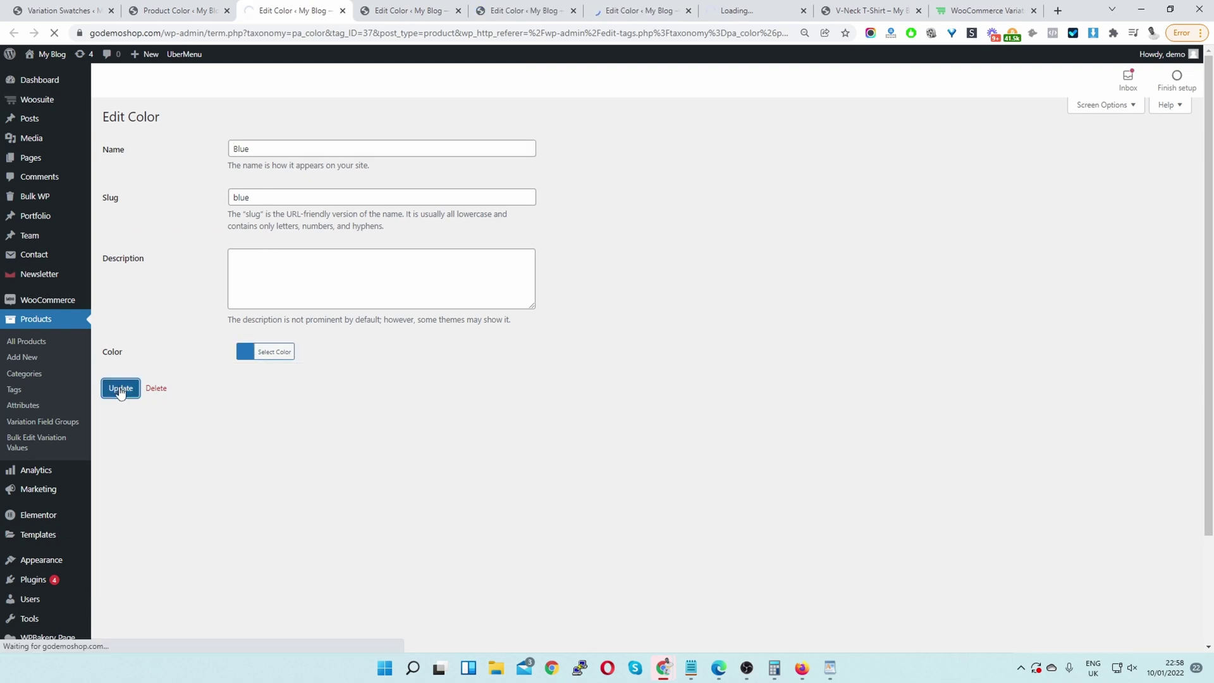
click(388, 10)
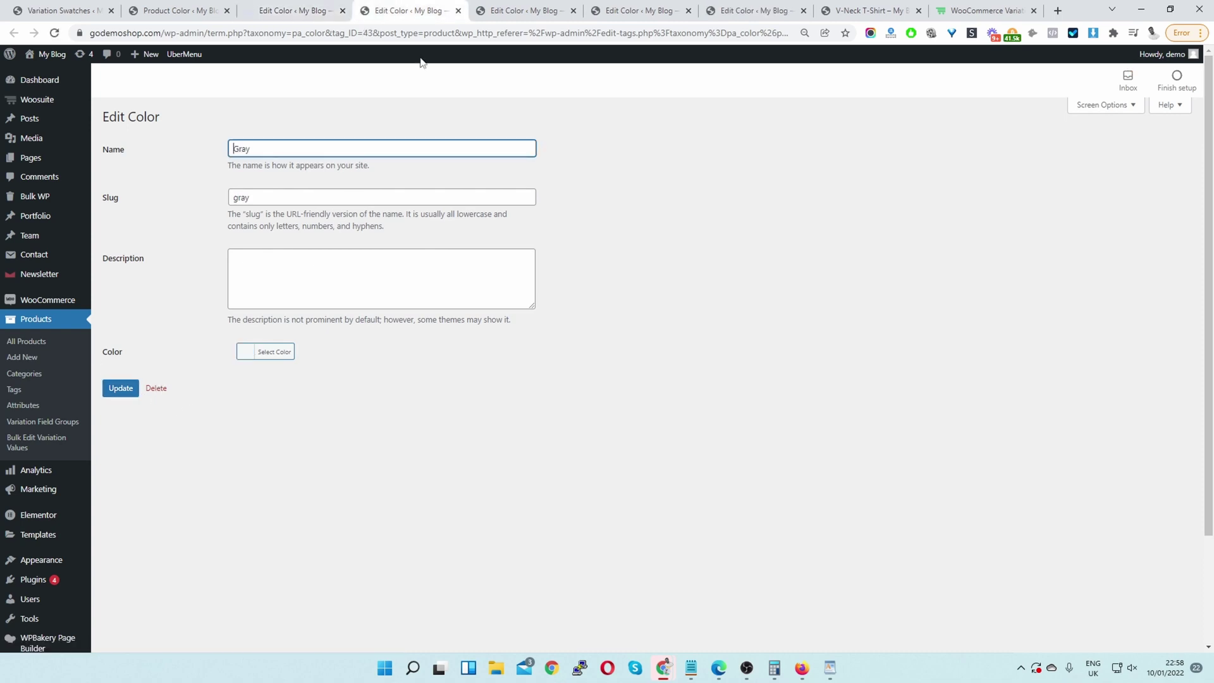
click(274, 352)
drag(256, 409, 215, 408)
click(127, 391)
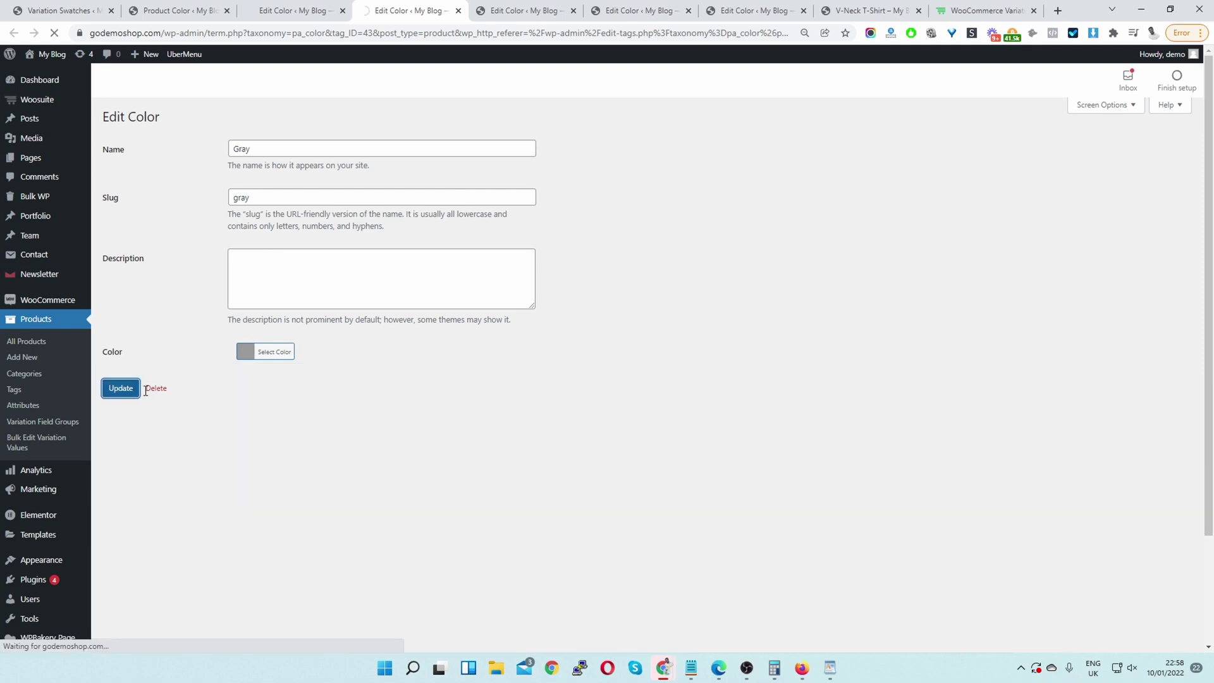
Step: Give Green the swatch colour #3c892a and update it
click(503, 11)
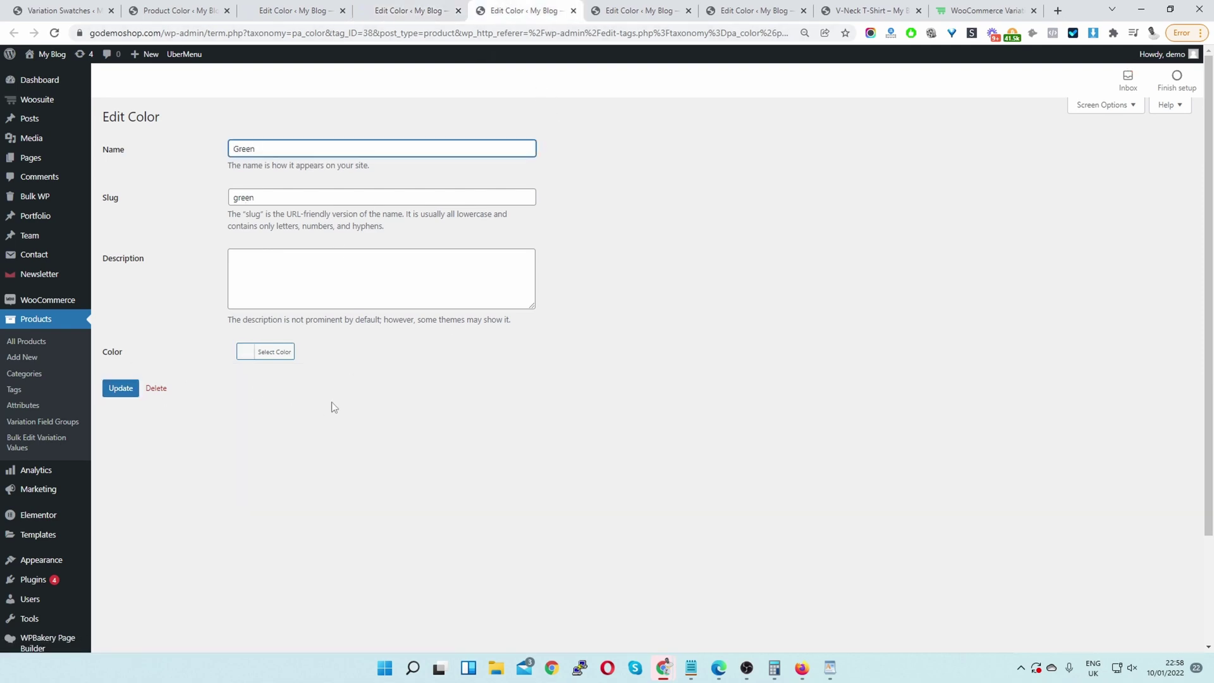
click(273, 352)
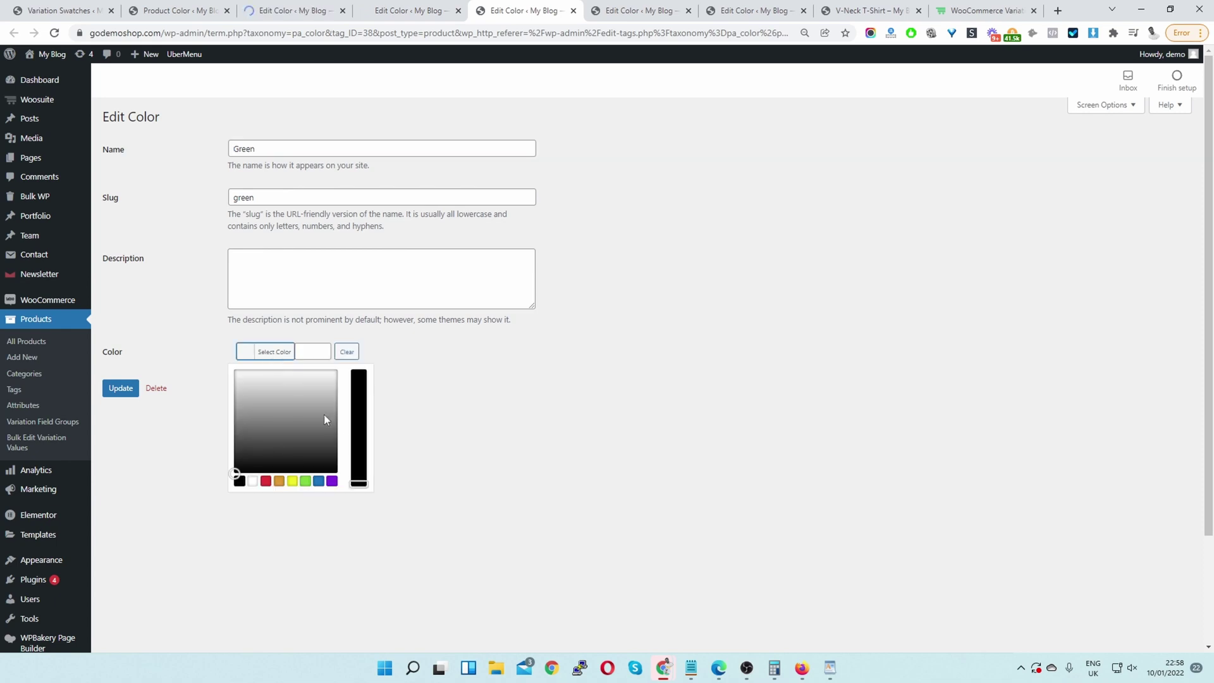
click(305, 481)
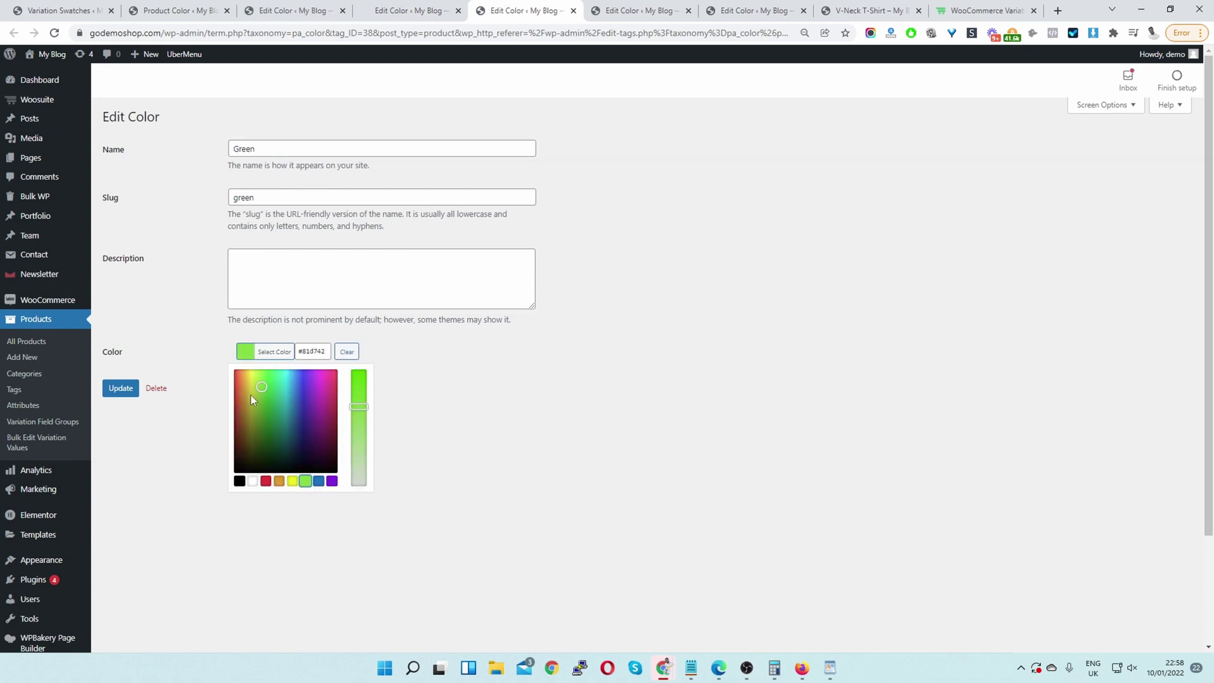
drag(261, 387, 266, 420)
click(170, 320)
click(121, 388)
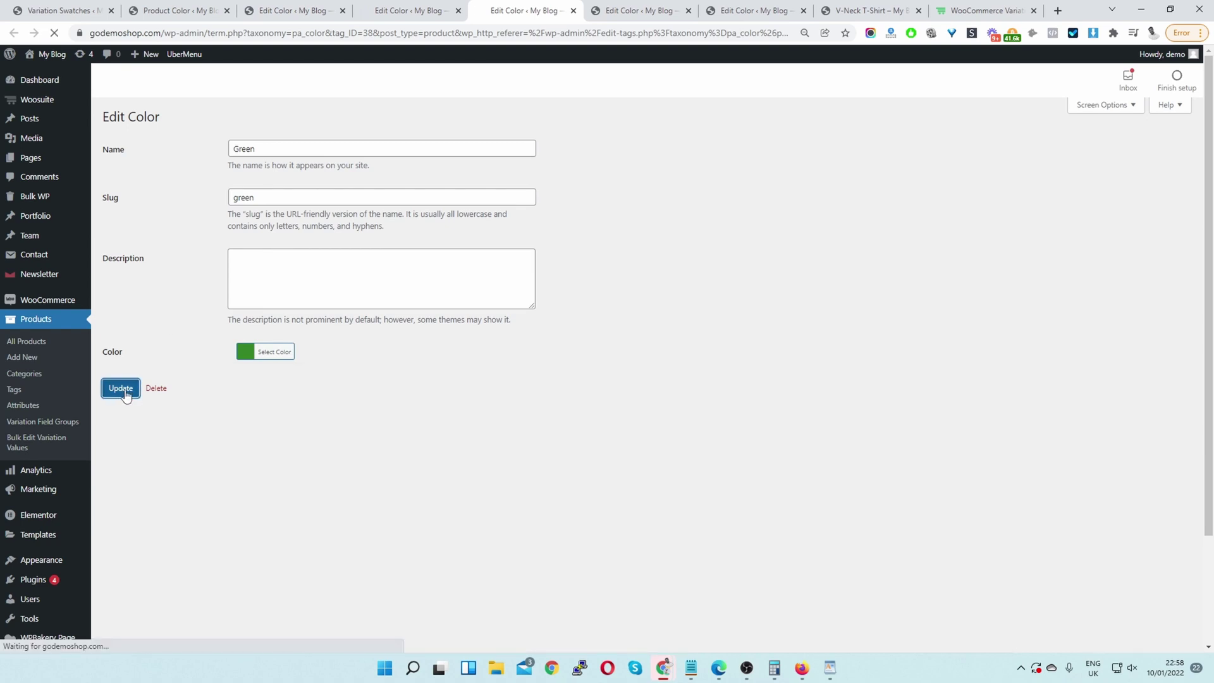
Step: Give Red the preset swatch colour #dd3333 and update it
click(632, 11)
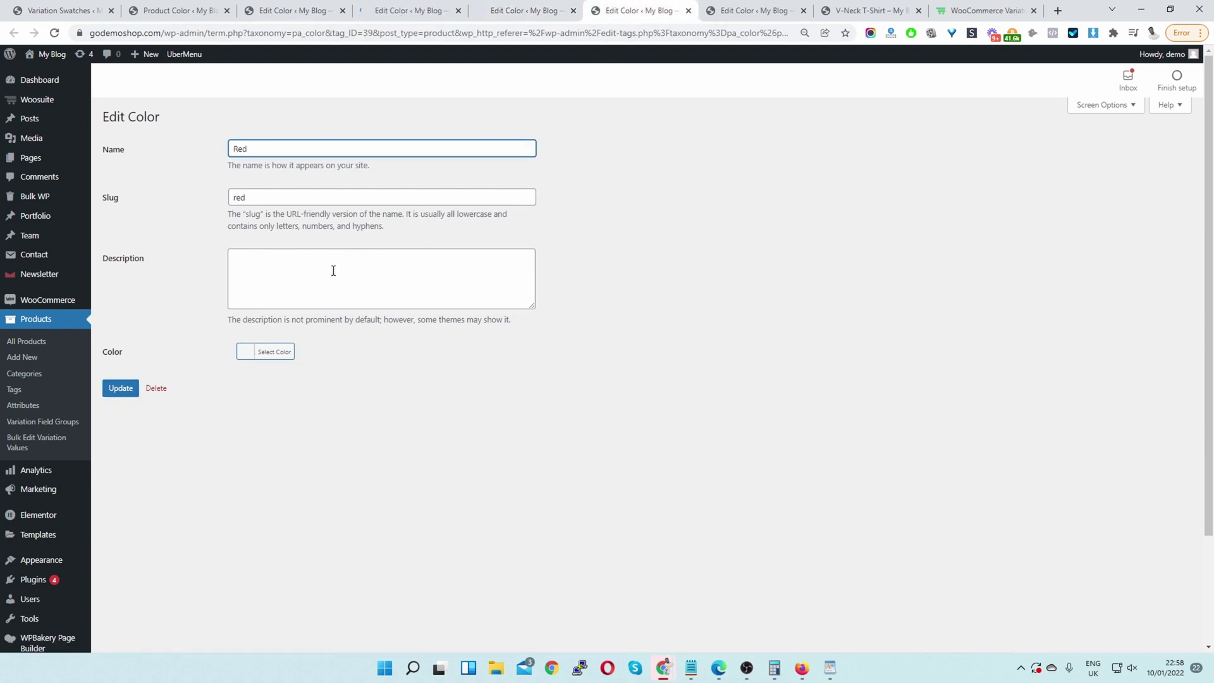
click(259, 352)
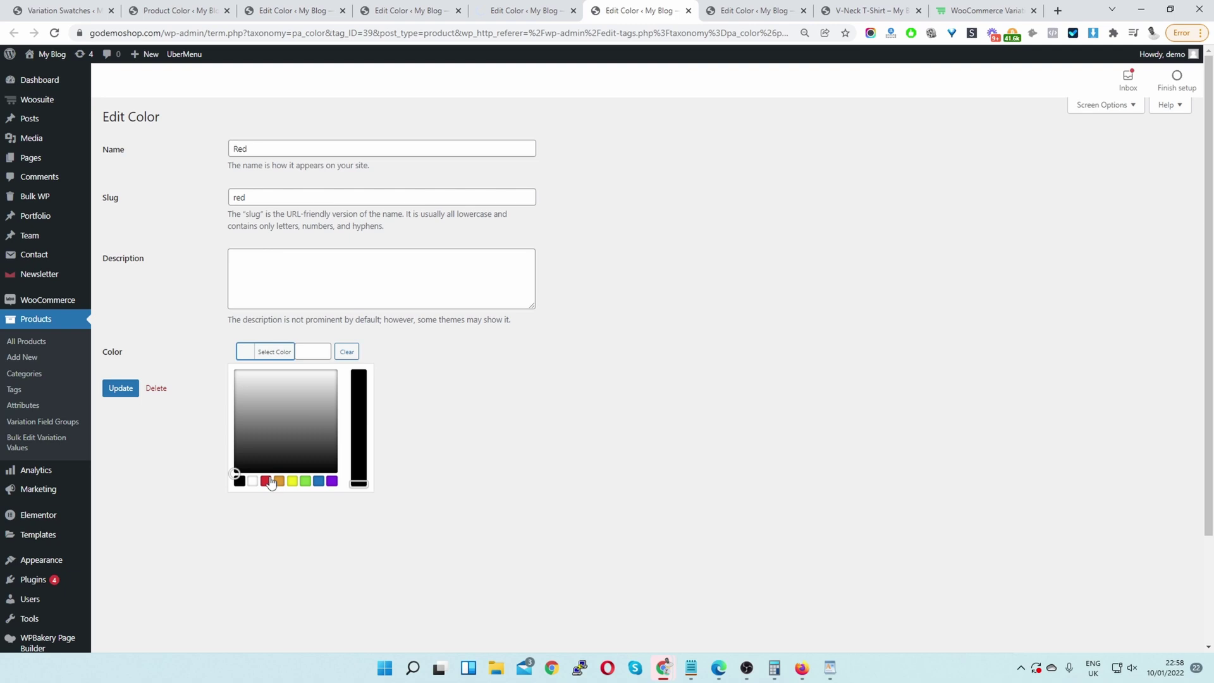
click(265, 481)
click(121, 387)
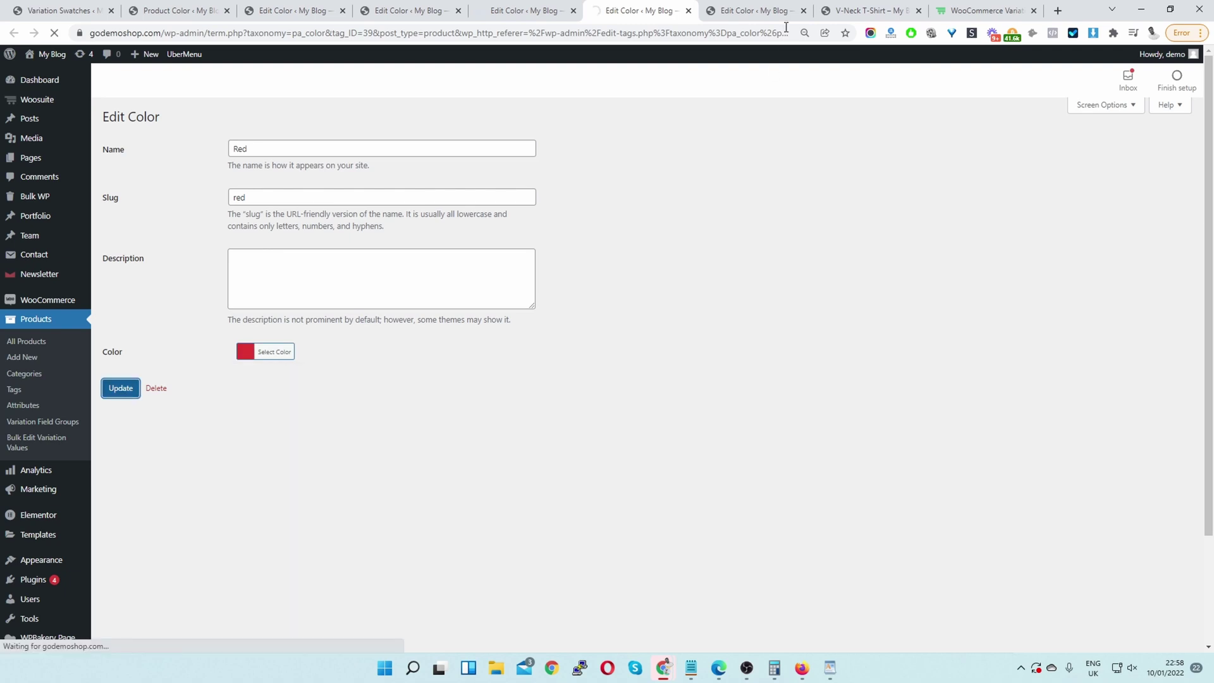
Step: Give Yellow the swatch colour #d3e01f and update it
click(759, 9)
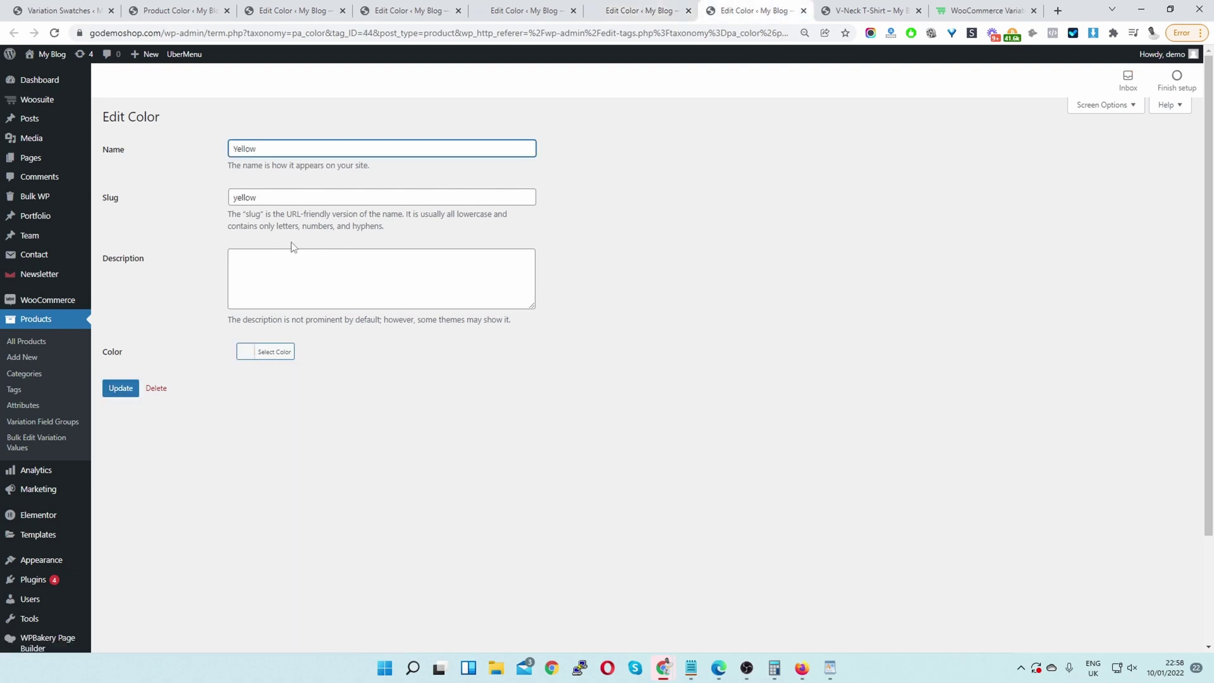
click(272, 352)
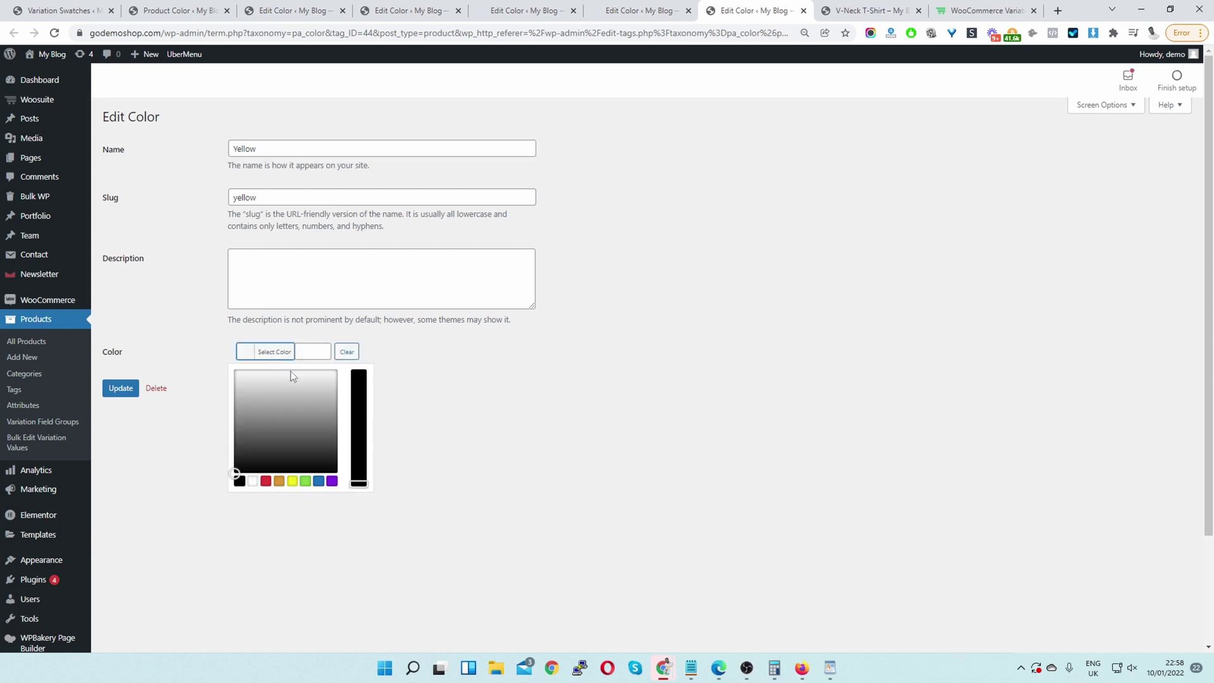
click(293, 481)
drag(248, 378, 250, 385)
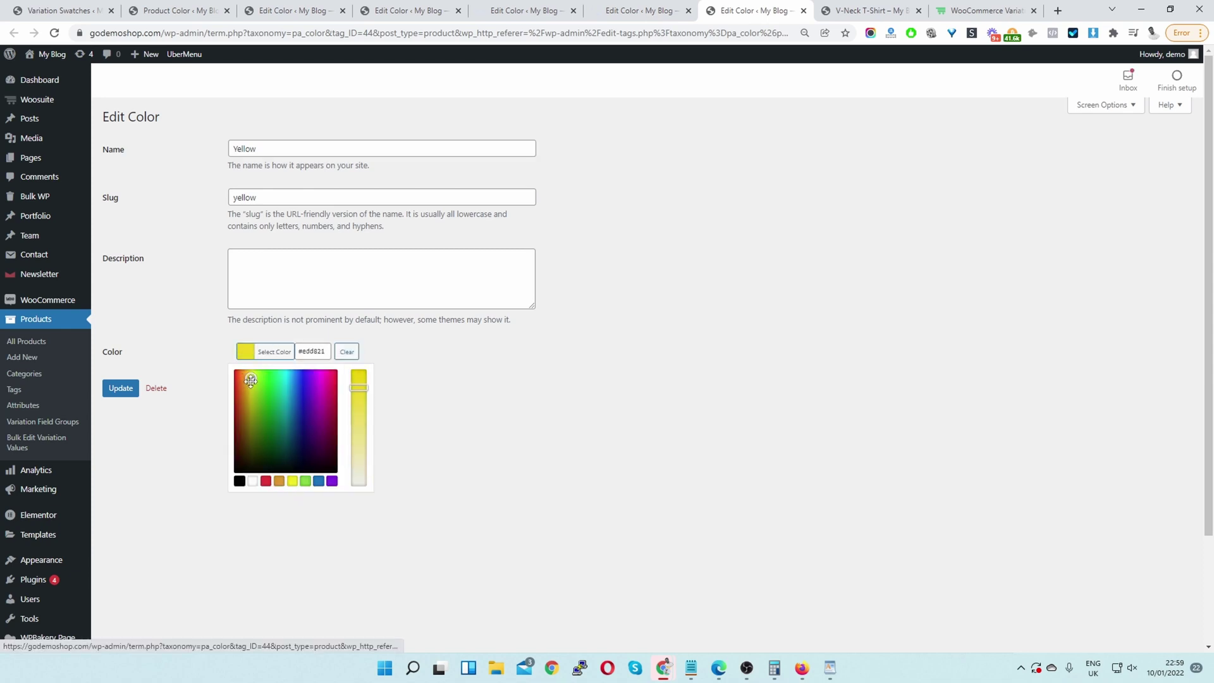
click(449, 373)
click(120, 388)
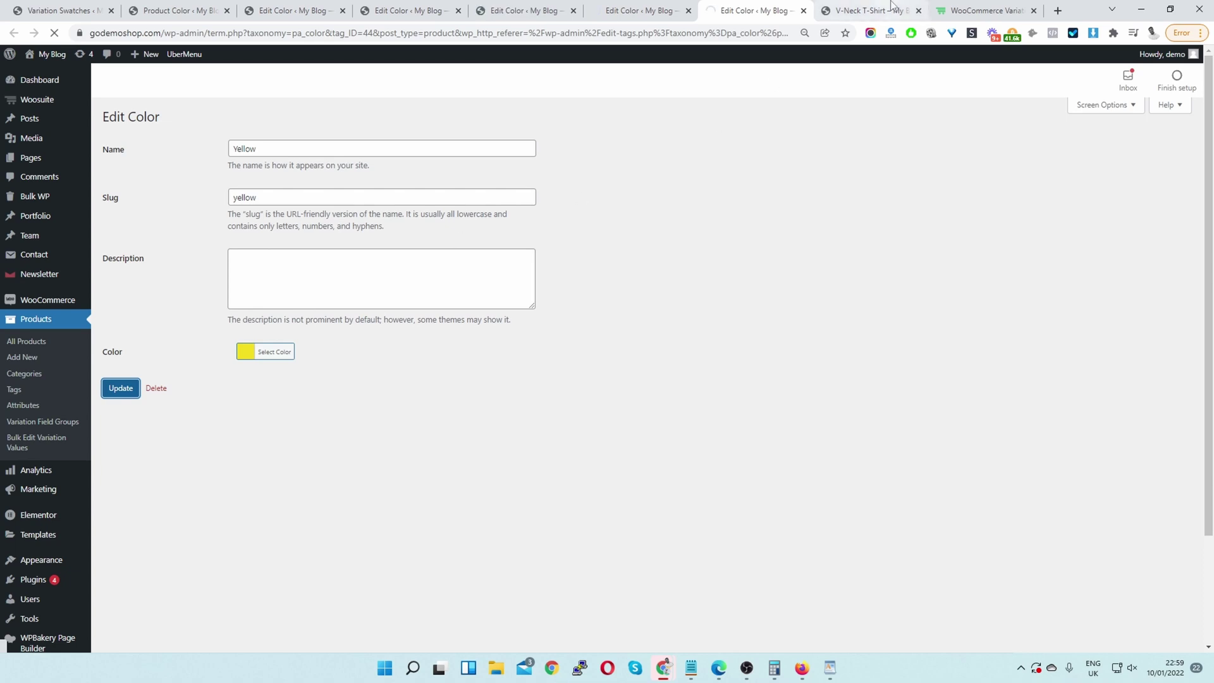
click(869, 11)
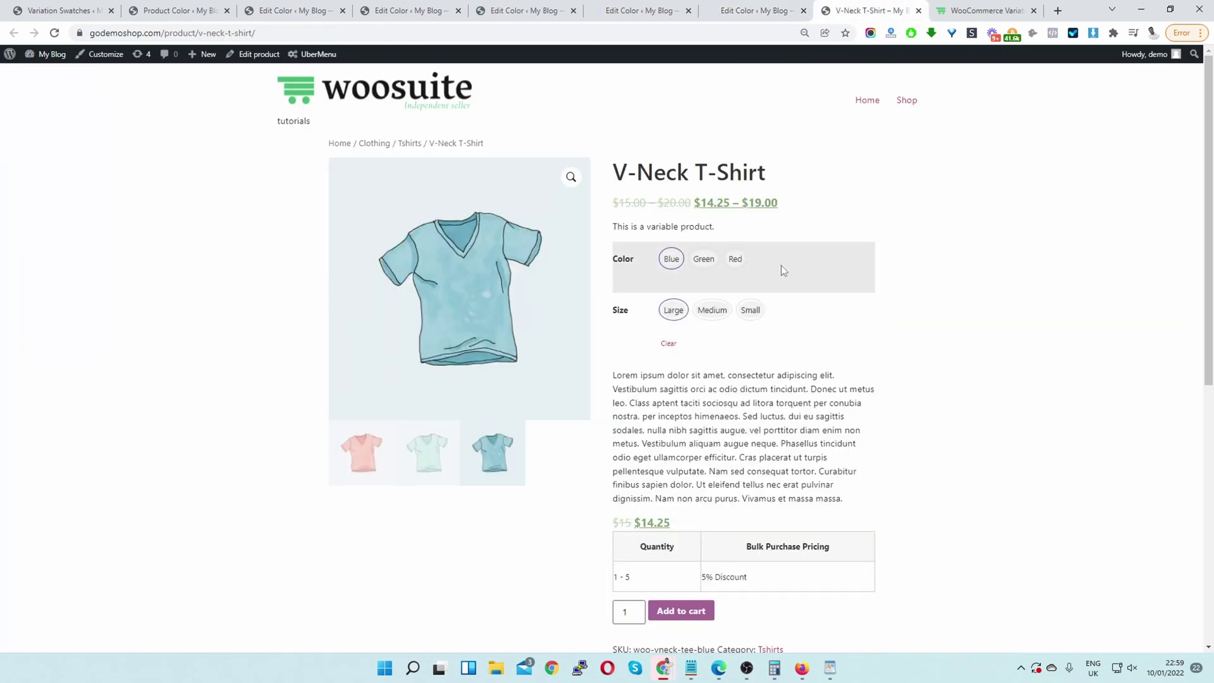
Step: Reload the V-Neck T-Shirt page to see blue, green and red colour swatches
click(55, 32)
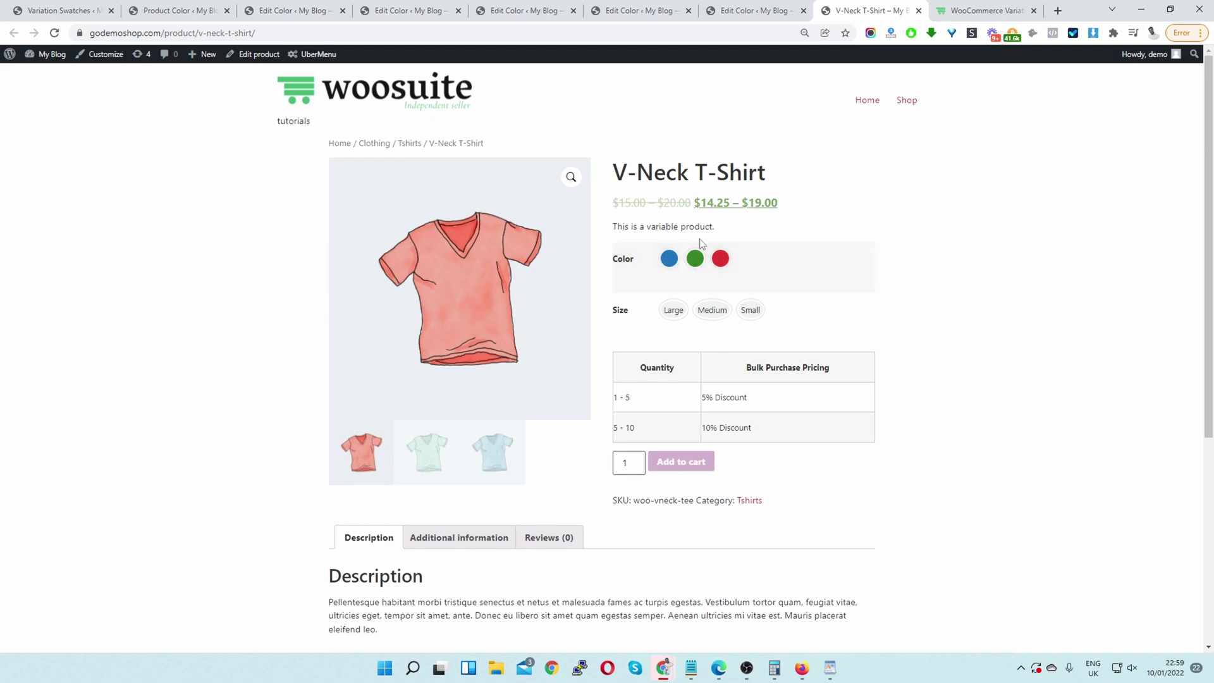
click(174, 9)
Step: Switch on Enable Dual Color in the Variation Swatches settings and save them
key(ctrl+shift+Tab)
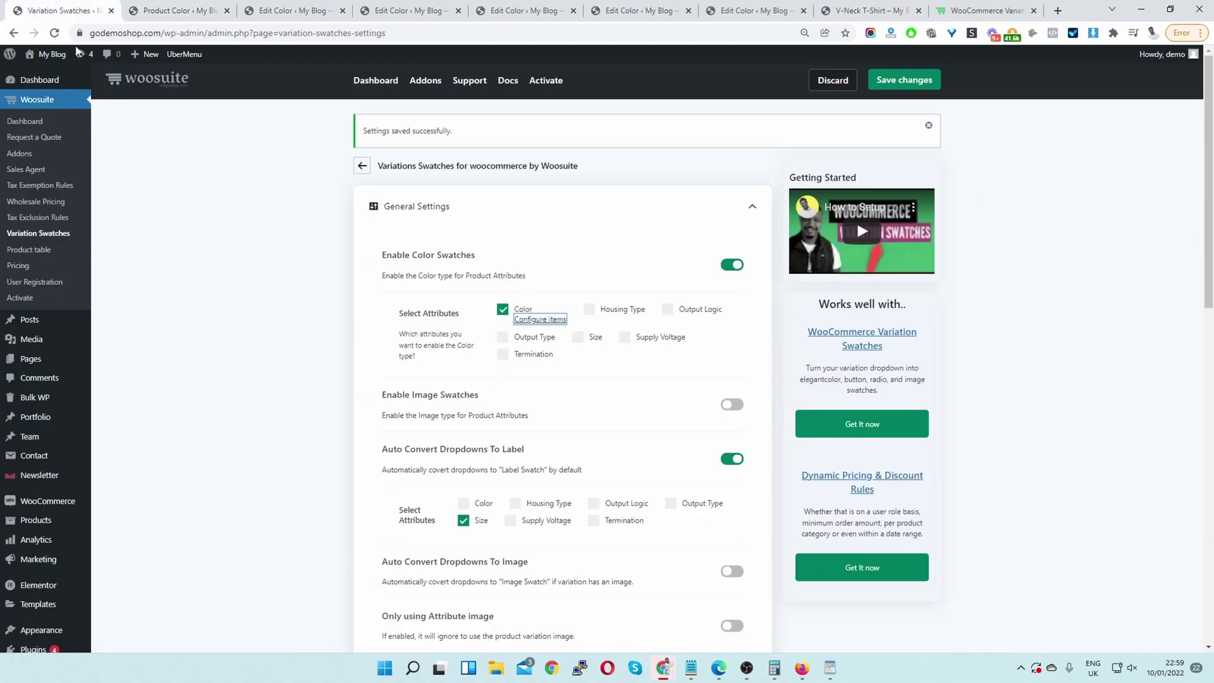
scroll(568, 325, down, 6)
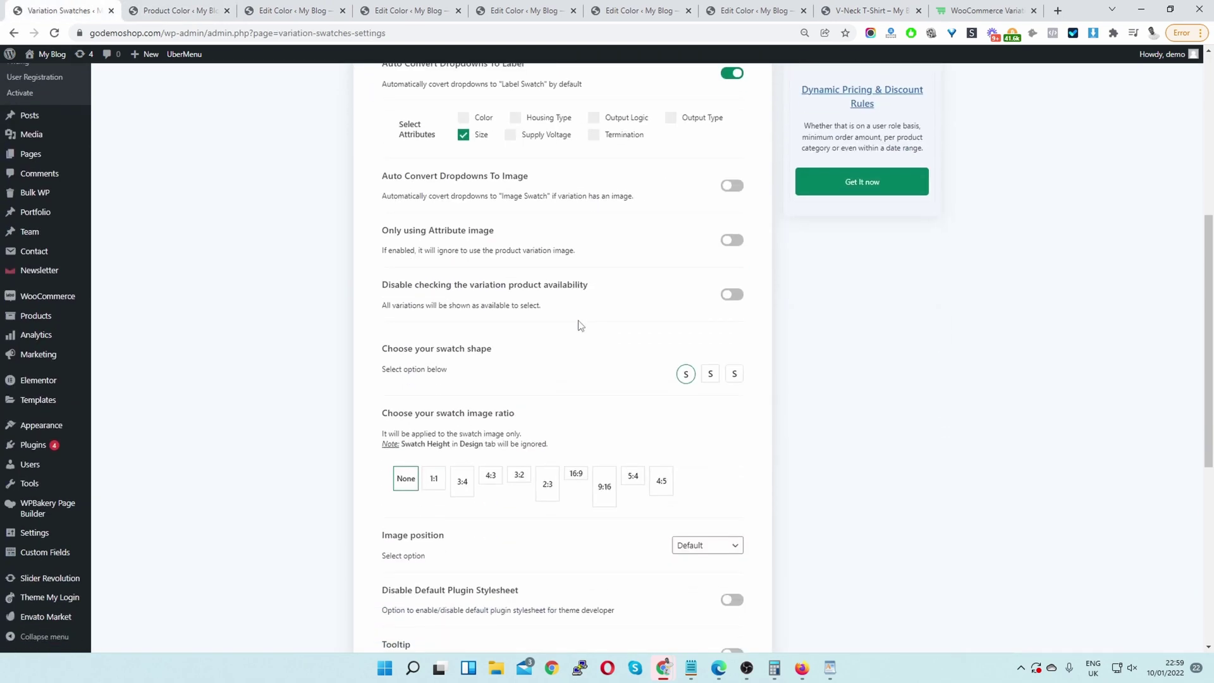
scroll(580, 324, down, 4)
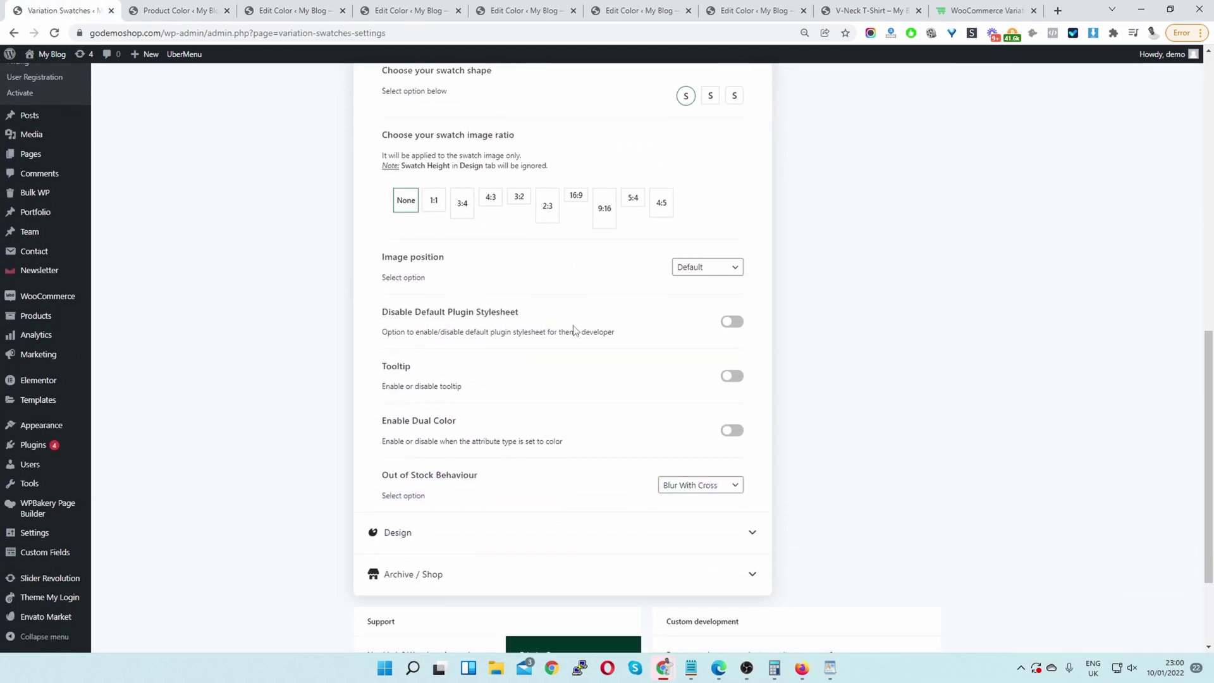
click(732, 431)
key(ctrl+s)
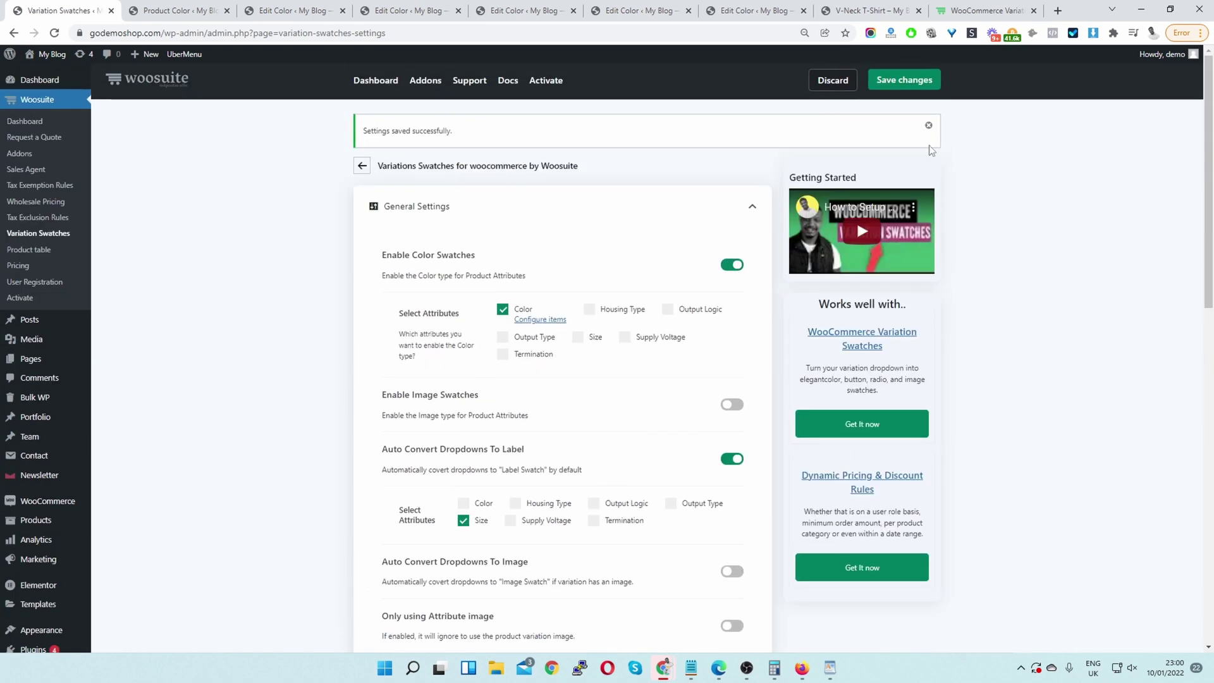
click(904, 81)
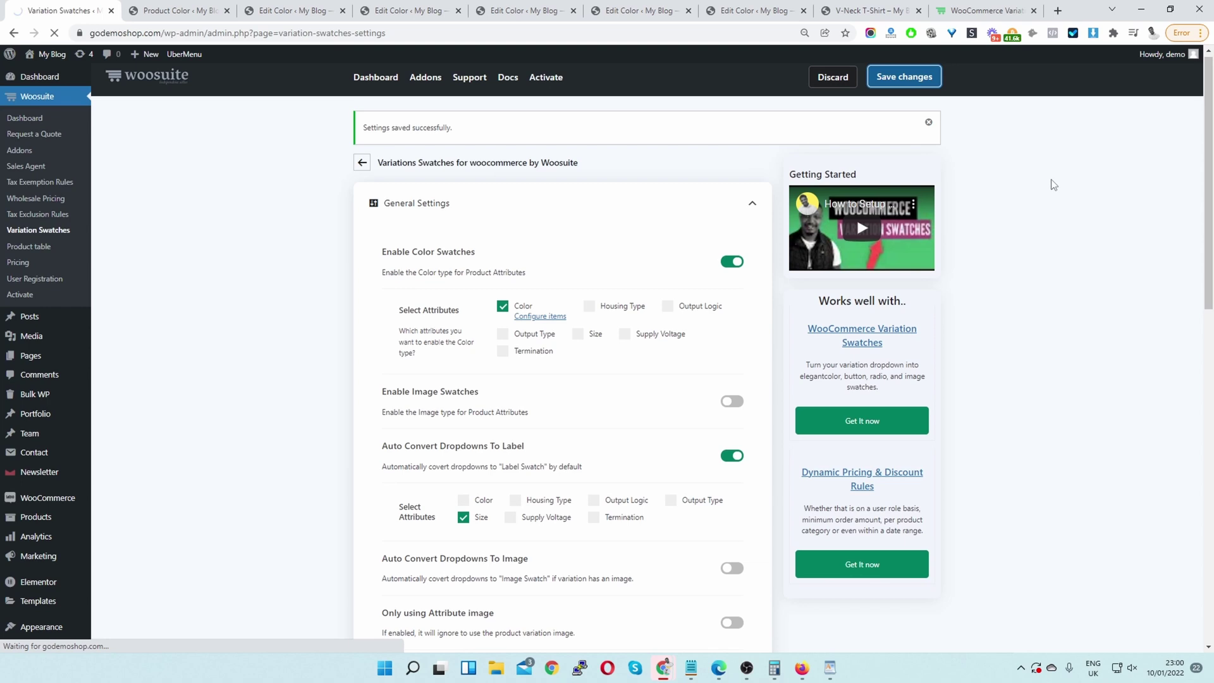
scroll(538, 435, down, 5)
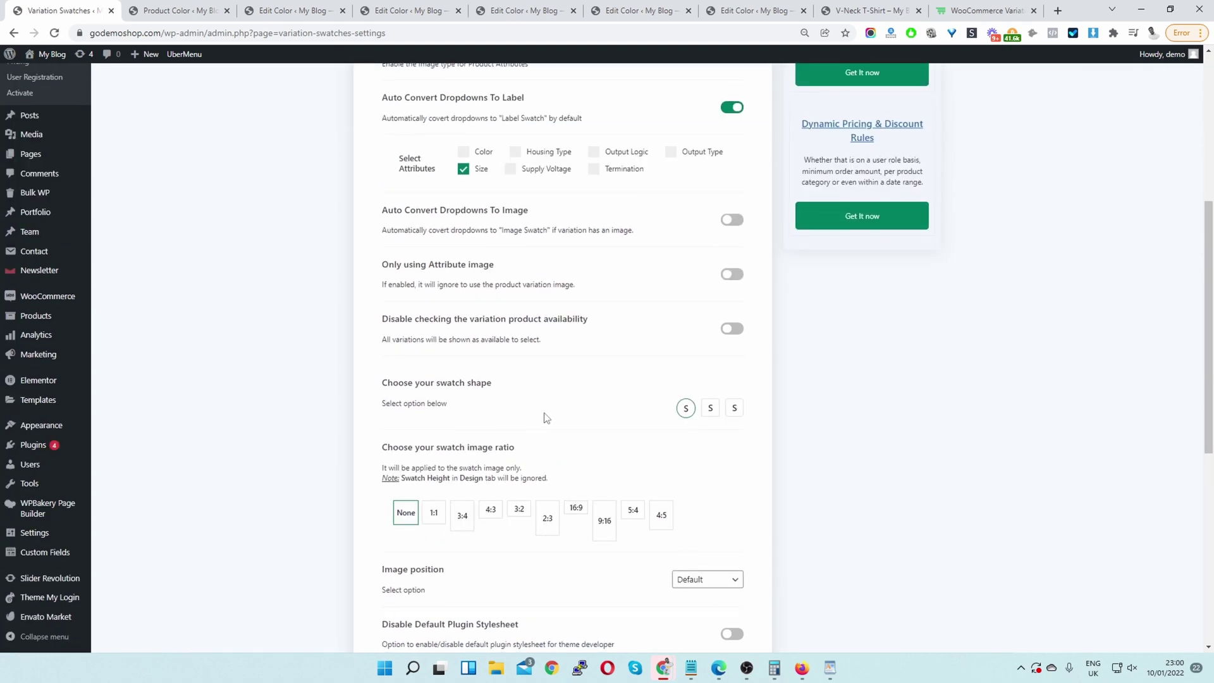
scroll(546, 417, up, 5)
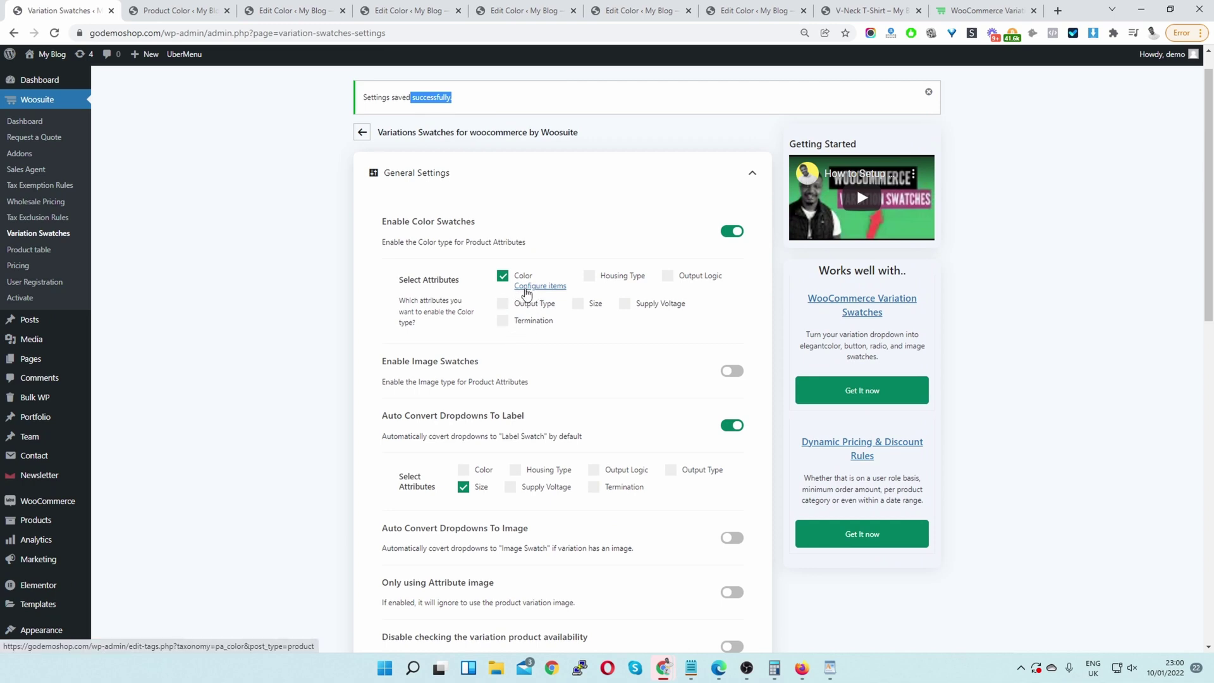
Step: Close the leftover Edit Color pages for the colour terms
click(160, 7)
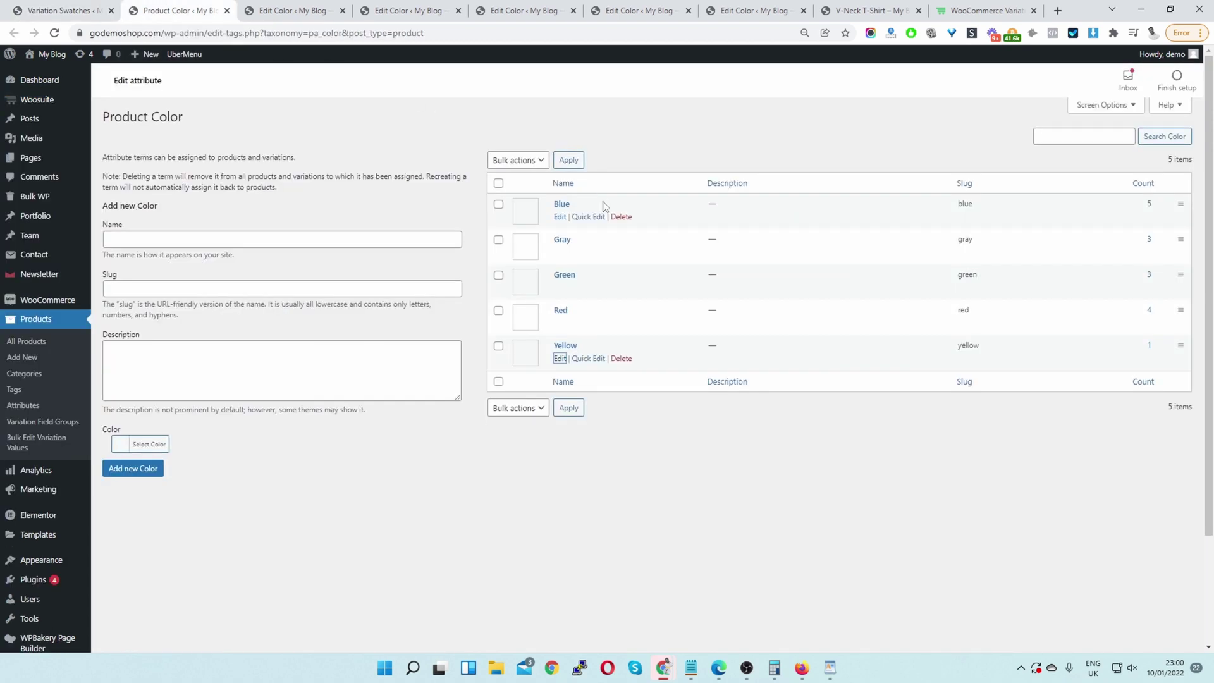
middle_click(561, 359)
click(312, 15)
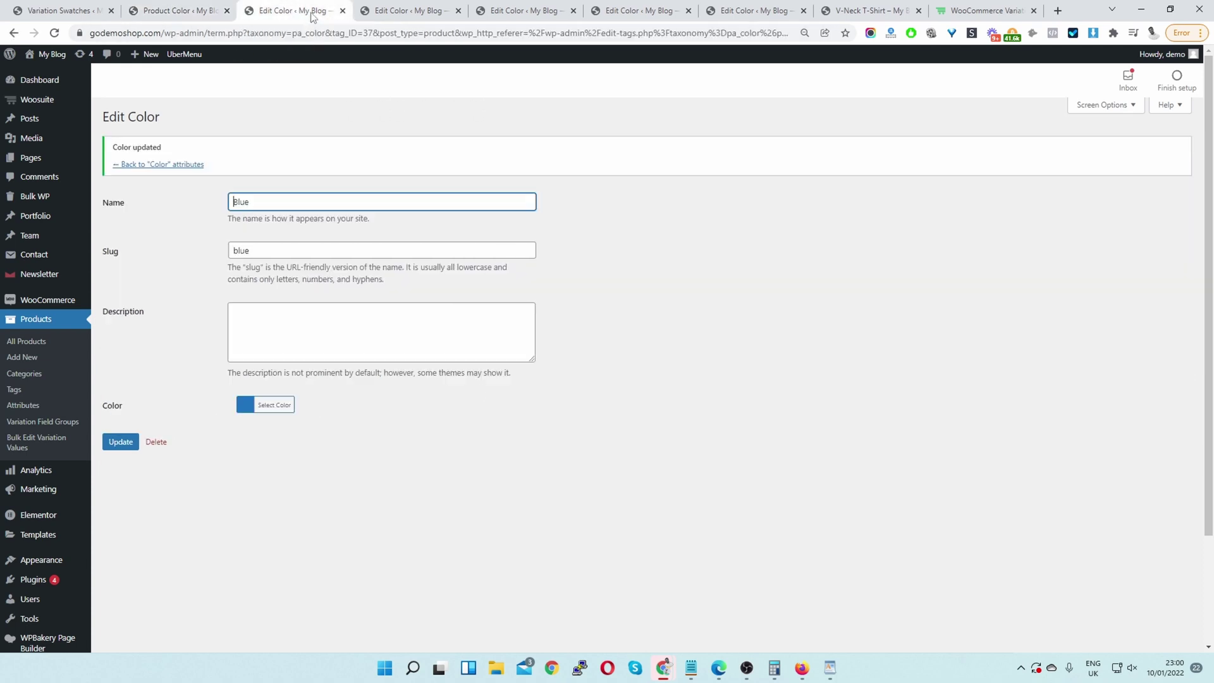
middle_click(312, 15)
middle_click(312, 16)
middle_click(312, 15)
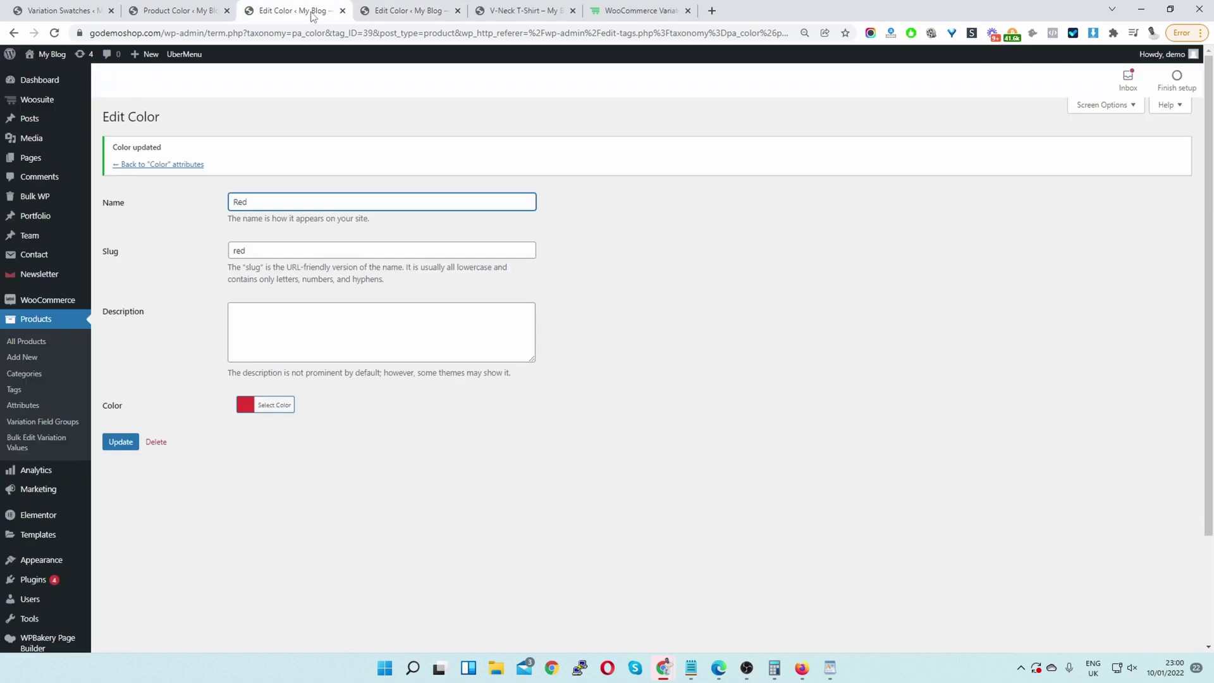
middle_click(312, 15)
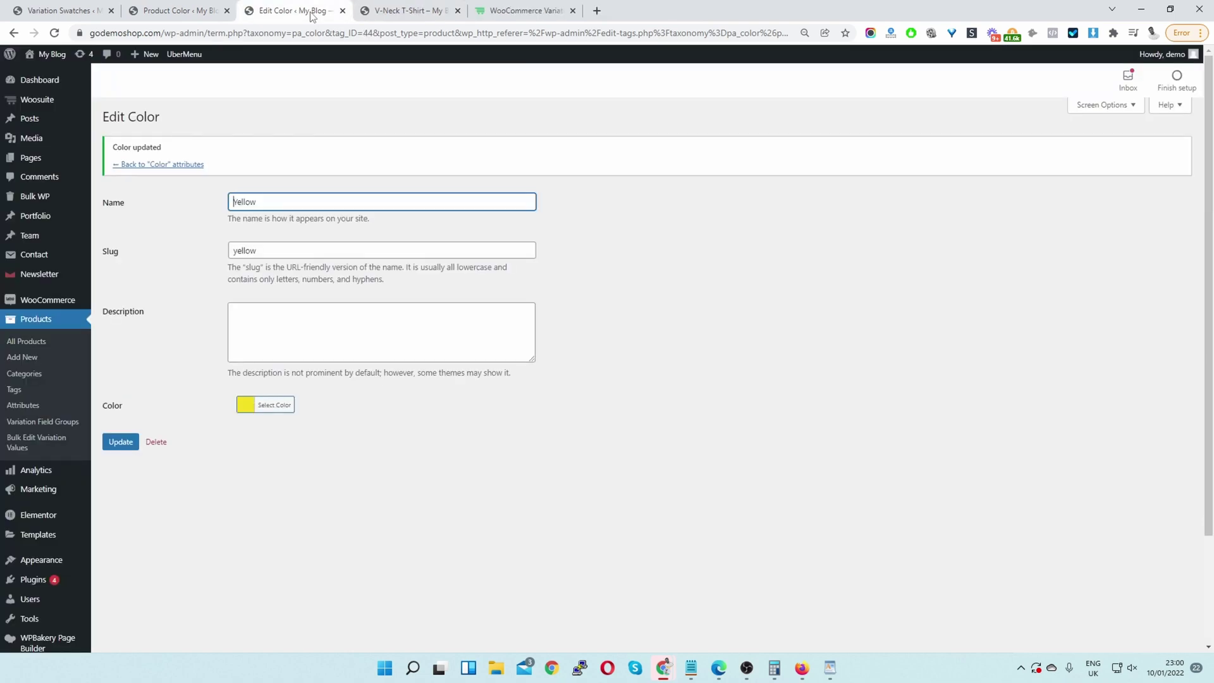
key(ctrl+w)
Step: Reload the Product Color terms list and open Blue, Red and Green edit pages separately
click(193, 12)
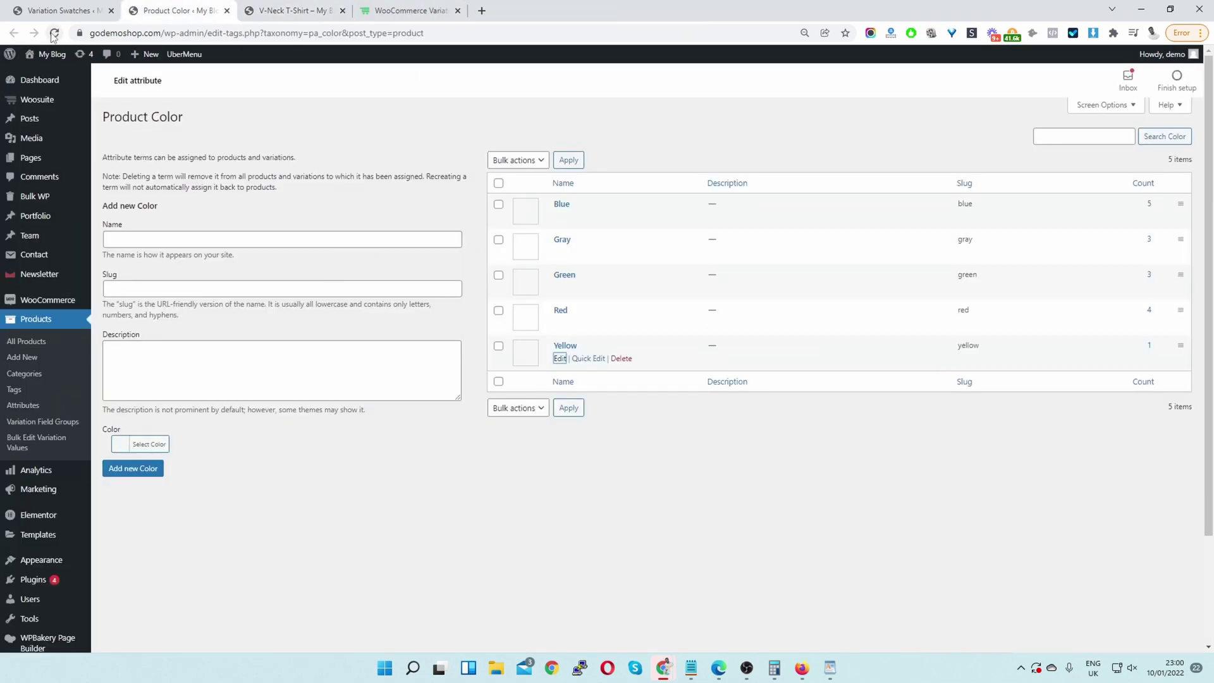
click(54, 33)
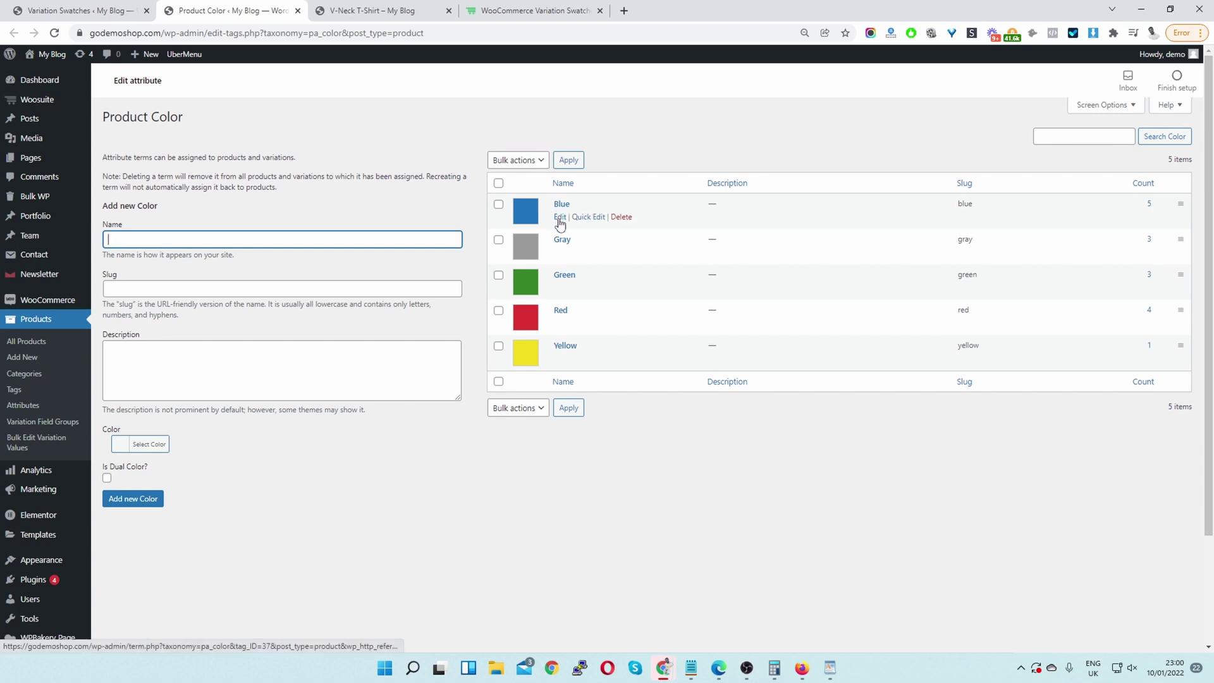
middle_click(559, 220)
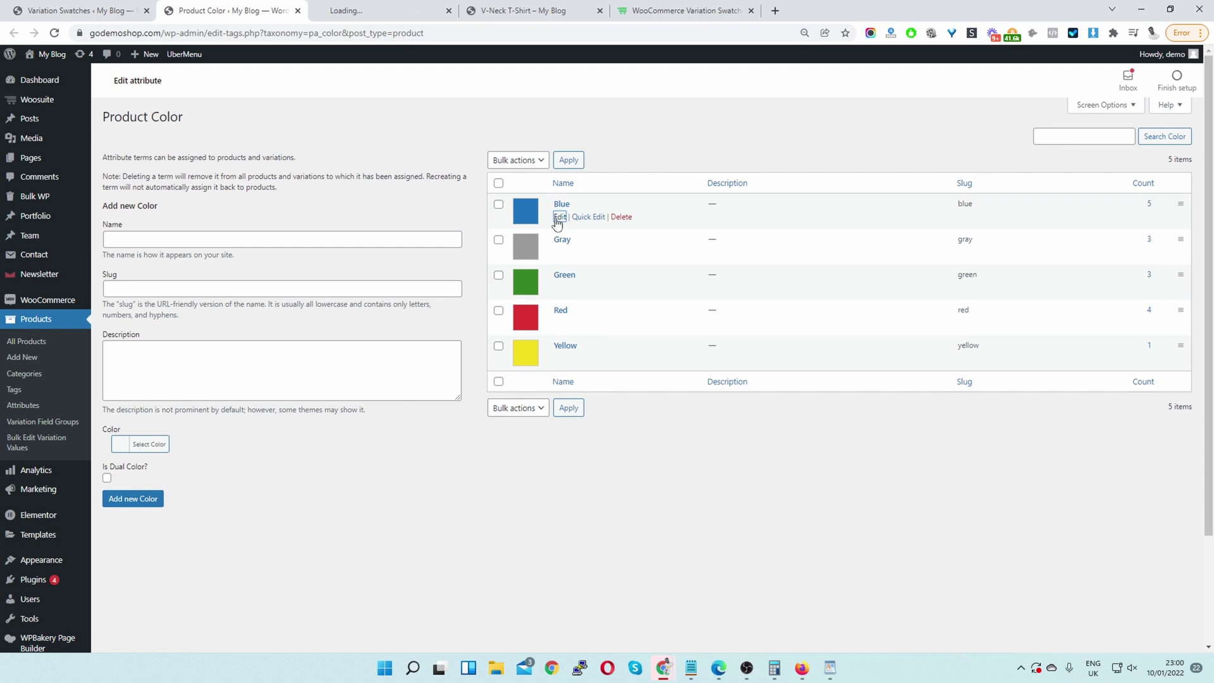
click(549, 8)
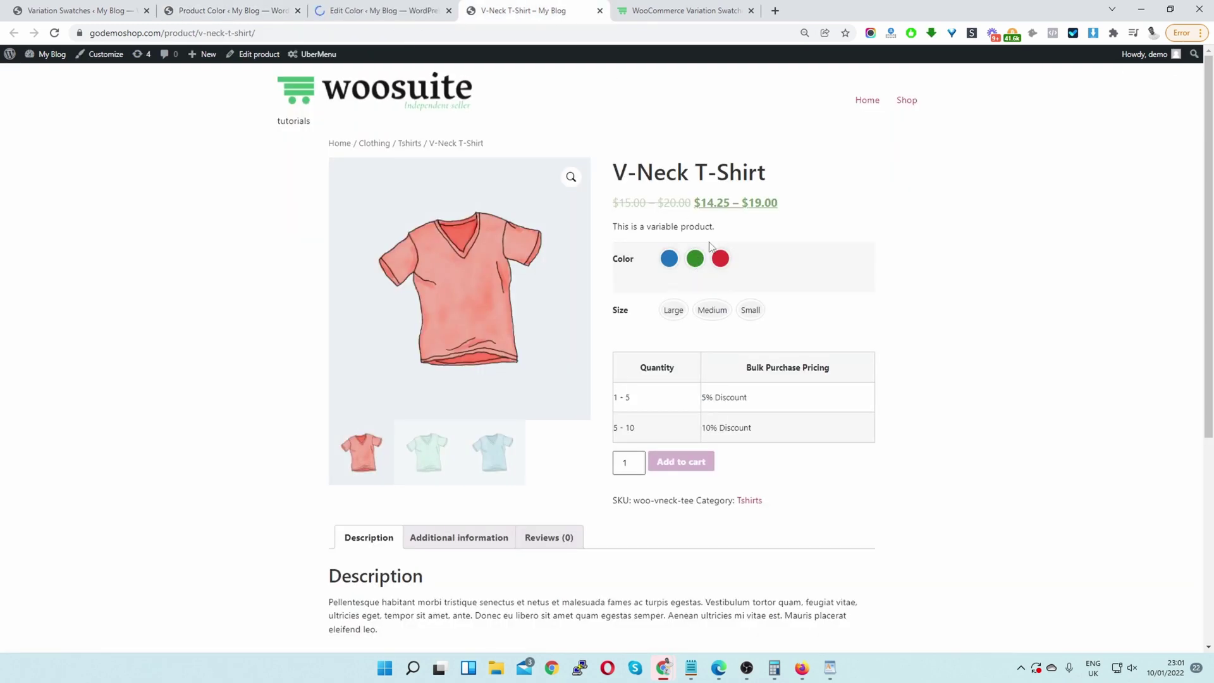
click(184, 7)
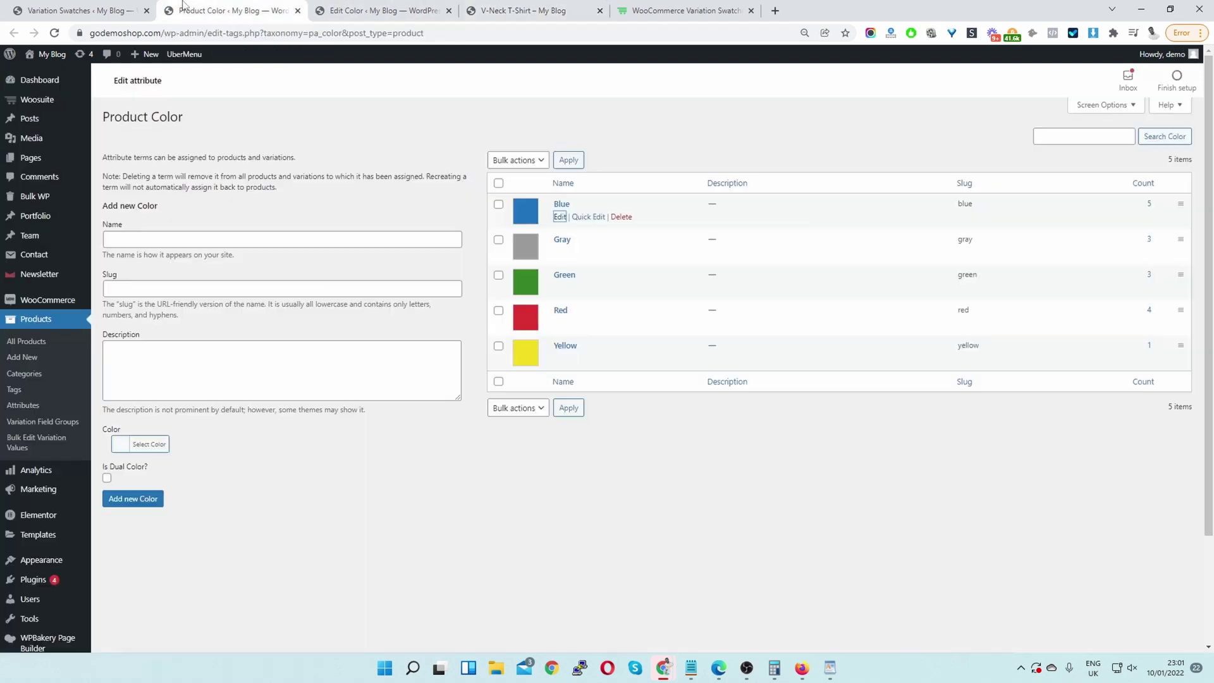
middle_click(559, 323)
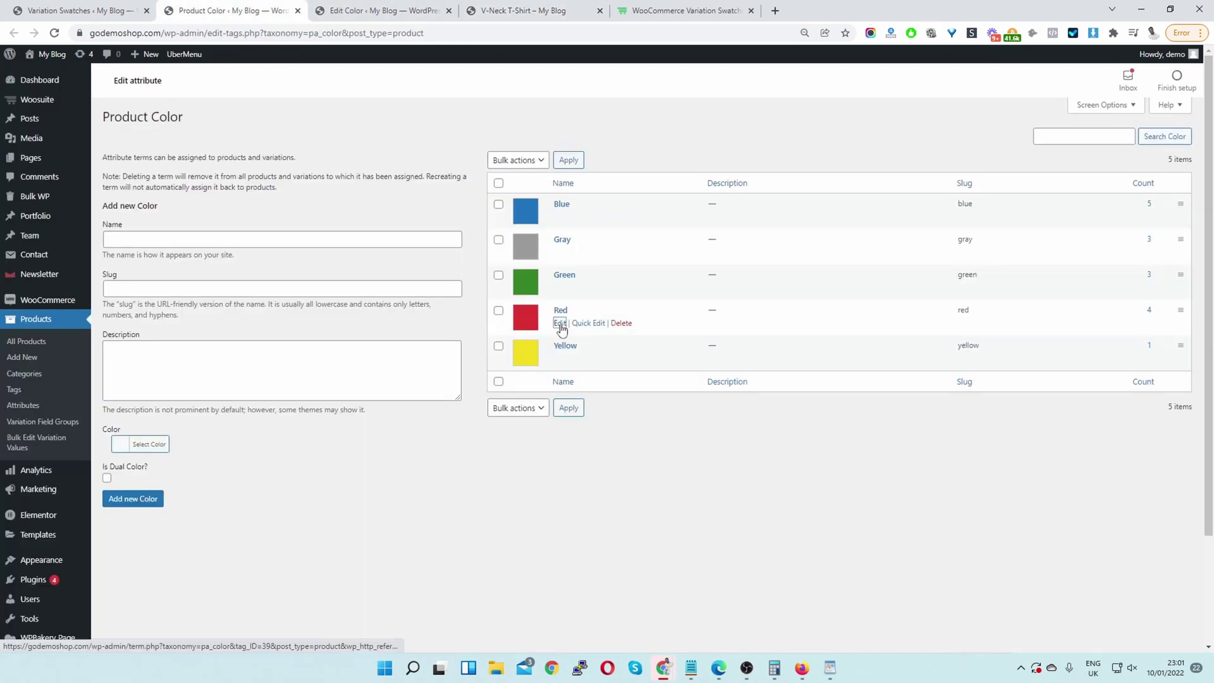
middle_click(559, 287)
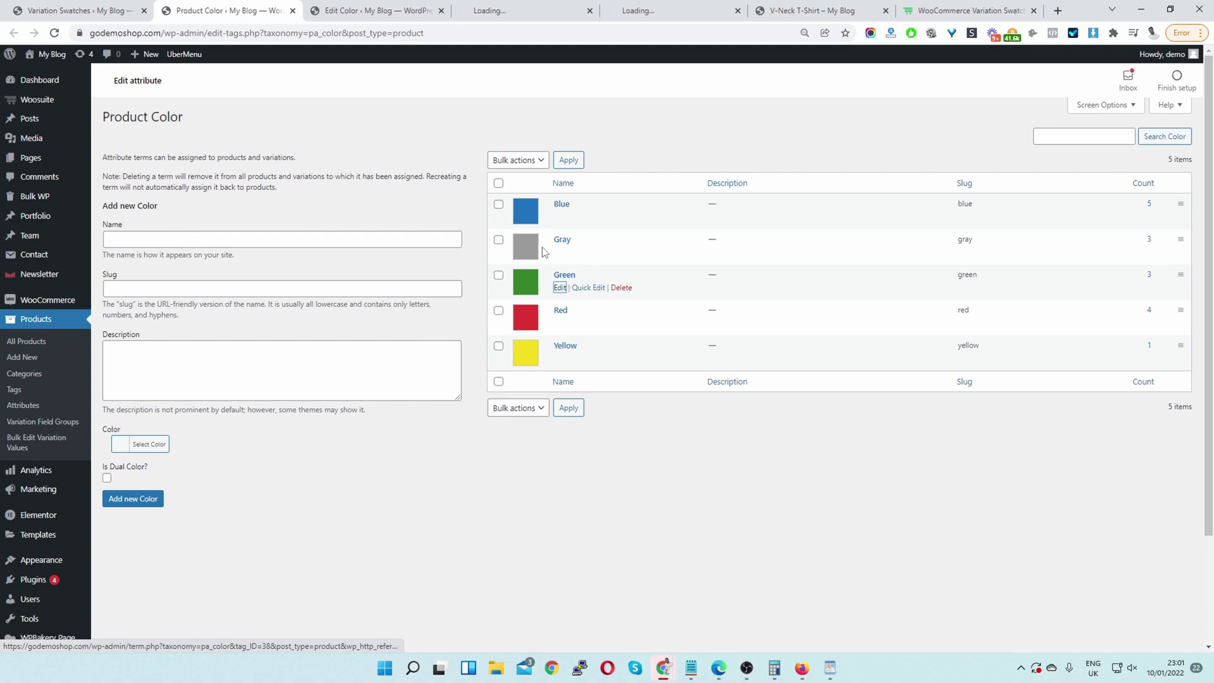
Step: Make Blue a dual colour with purple #8224e3 as its secondary colour and update it
click(377, 16)
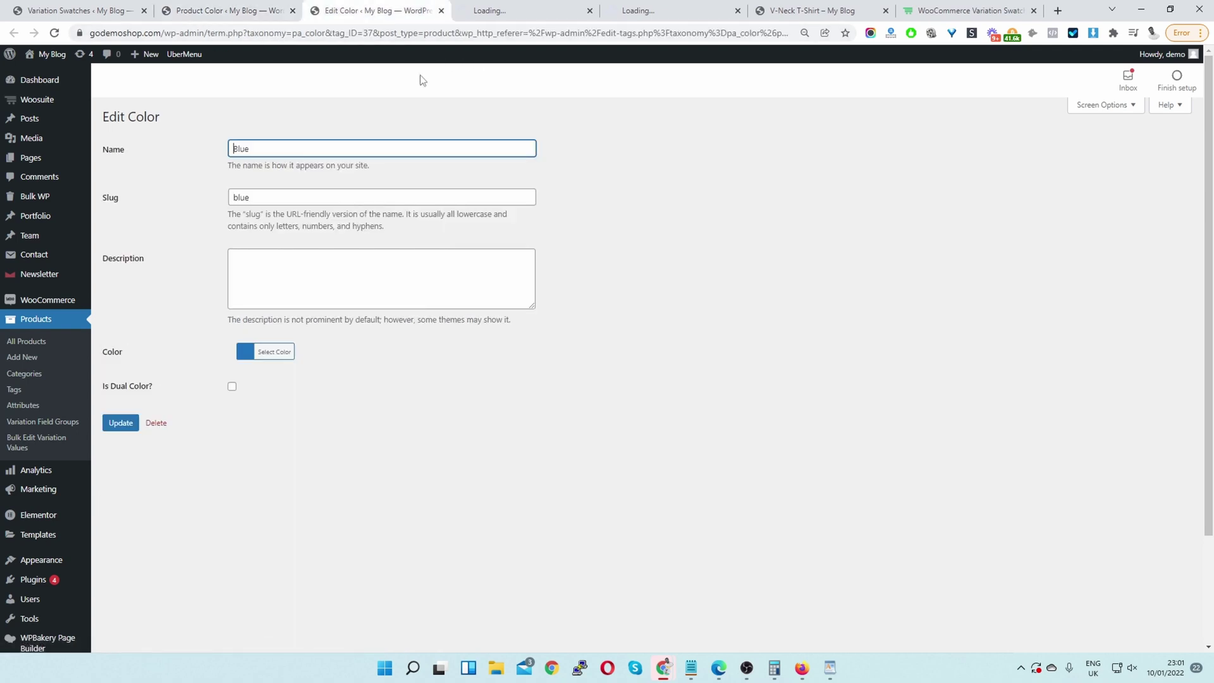
click(239, 387)
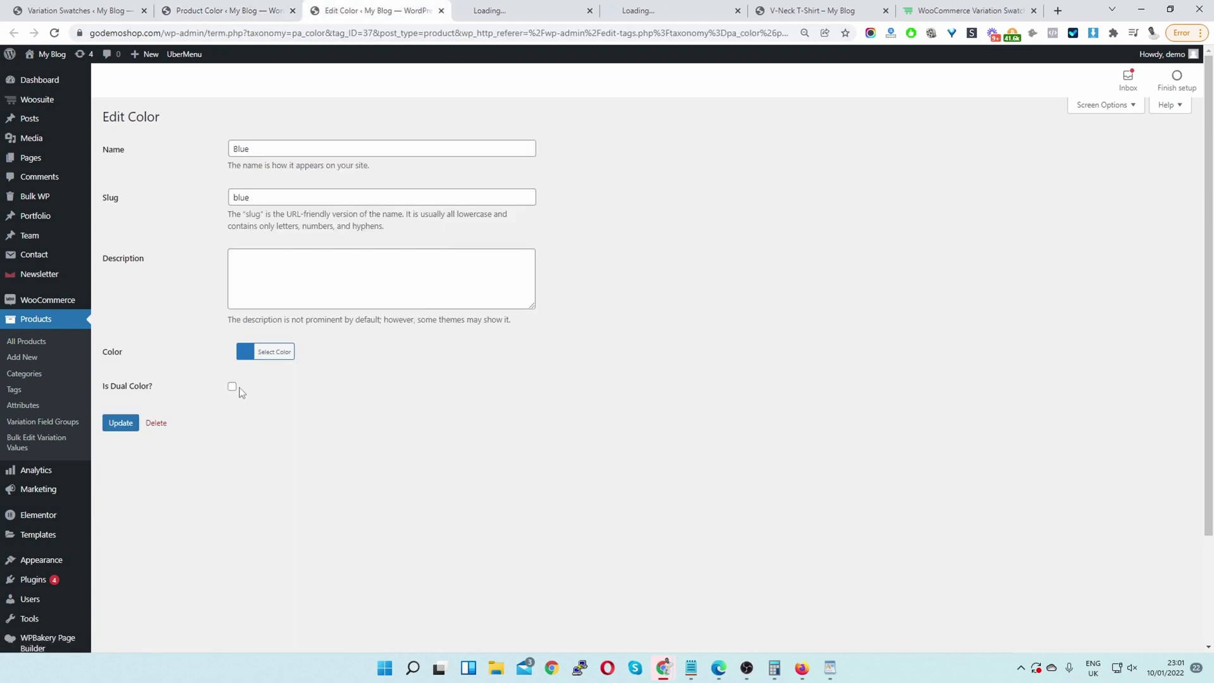
click(232, 387)
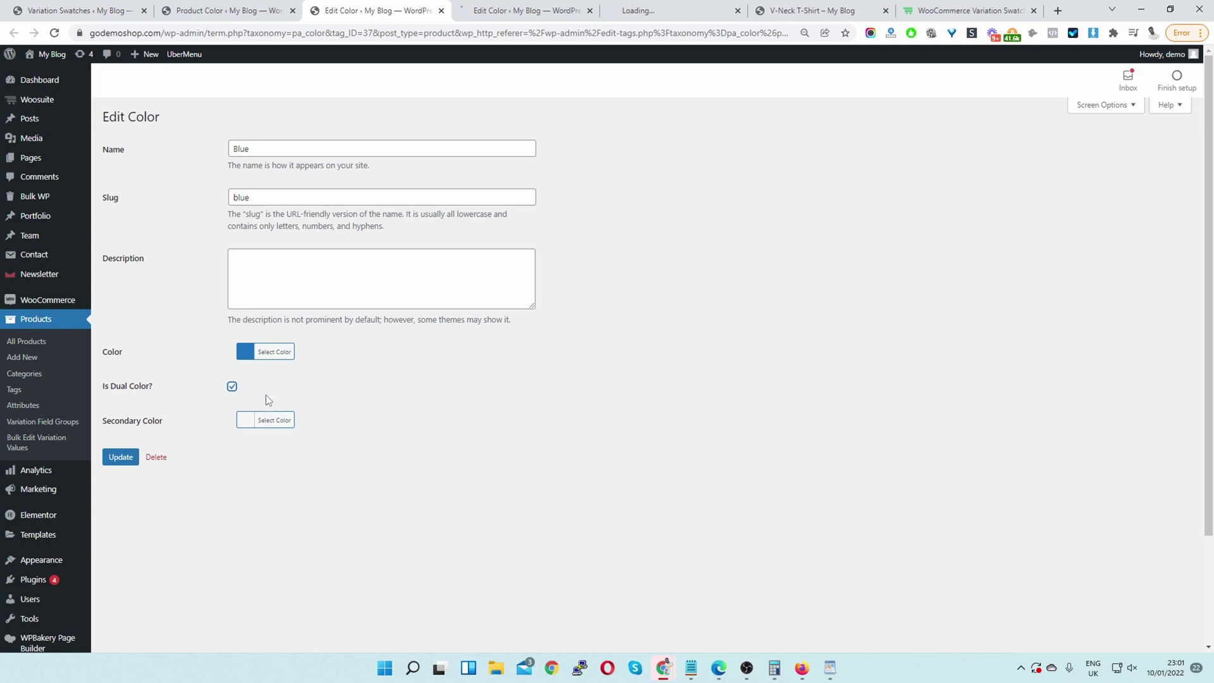
click(270, 420)
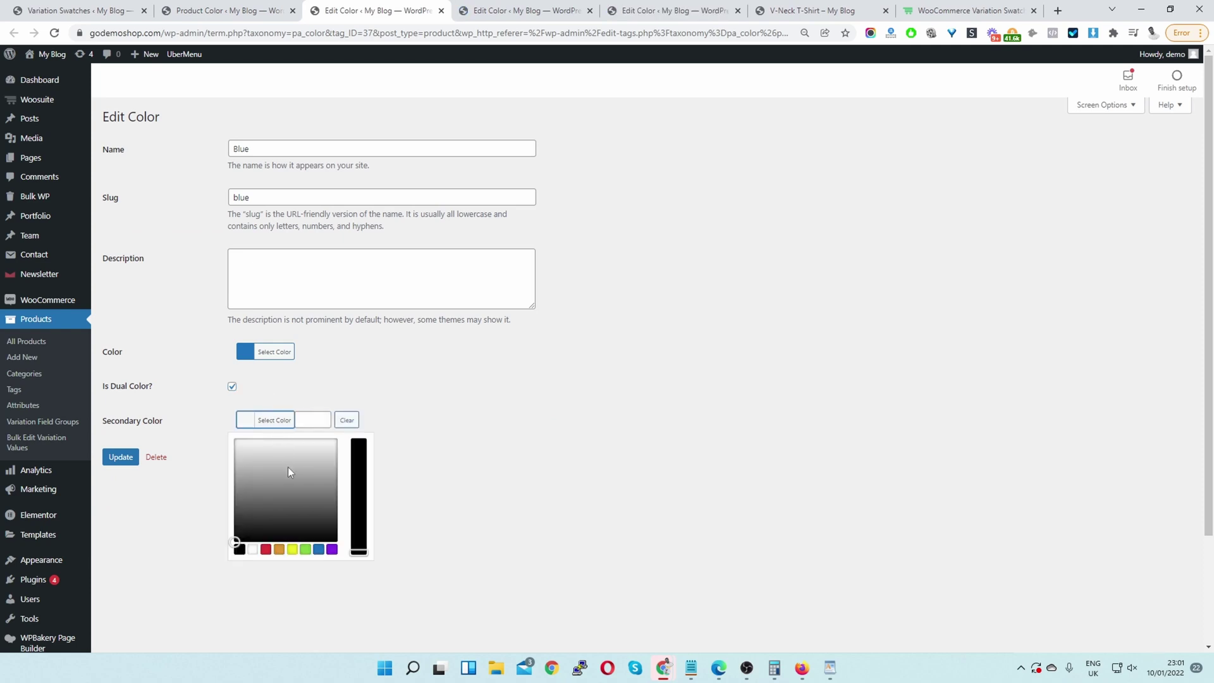
click(332, 548)
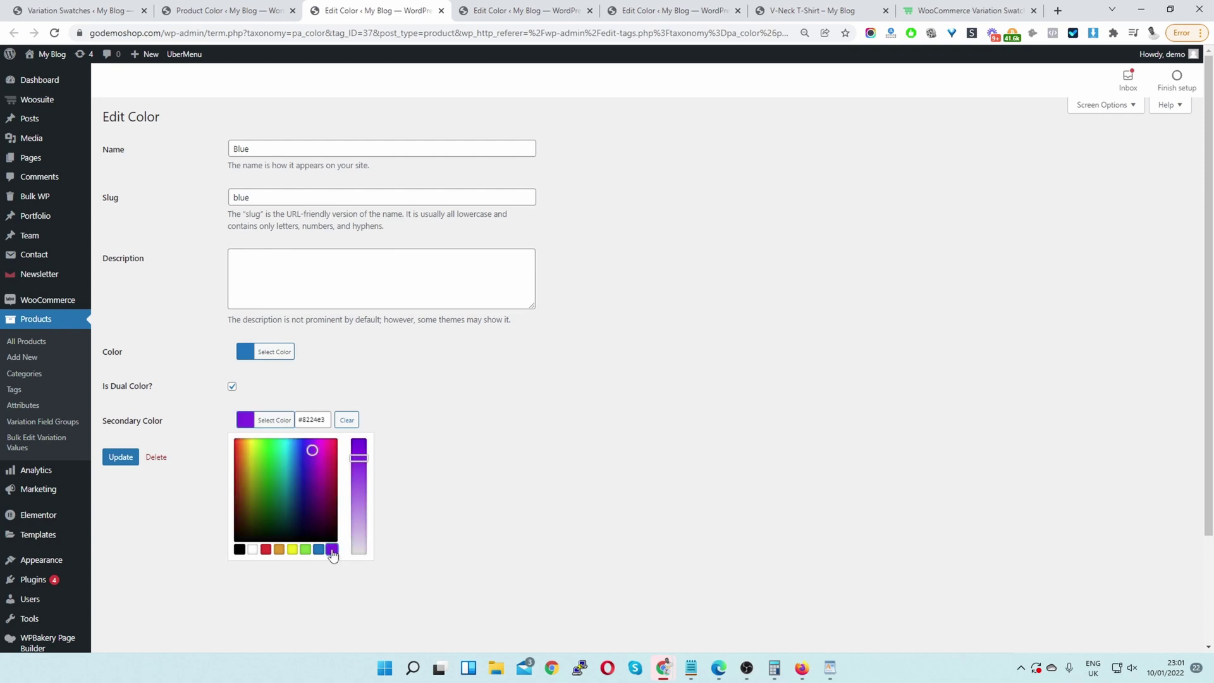
click(514, 397)
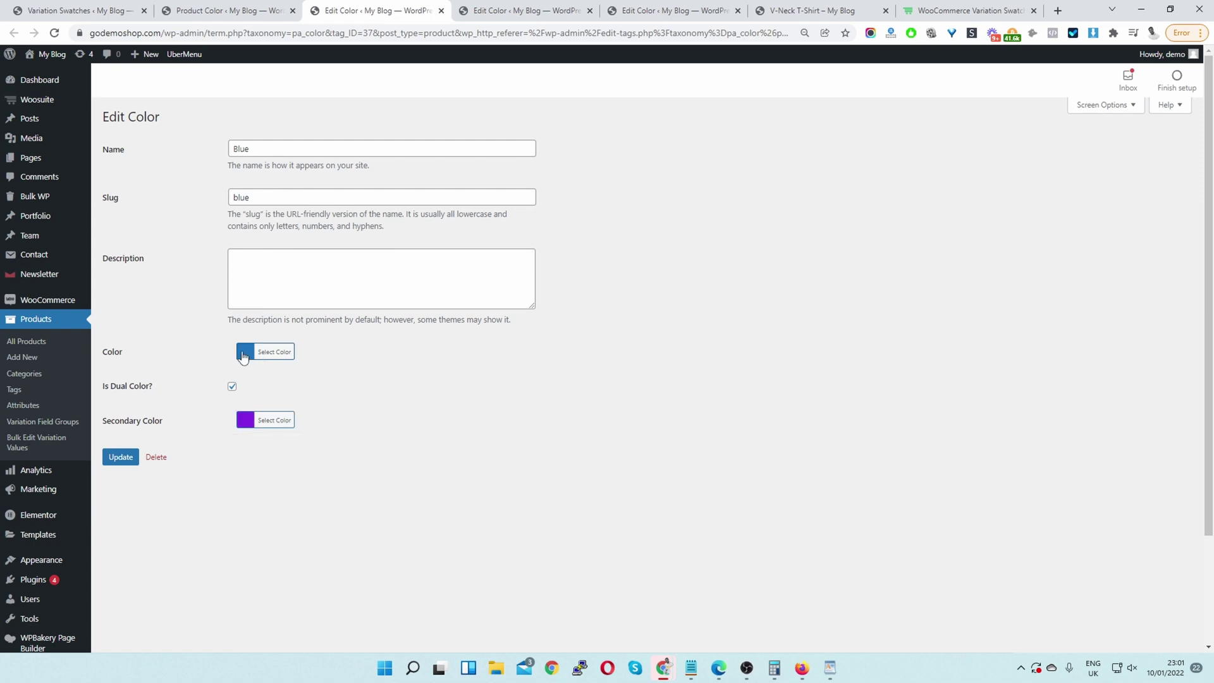
click(120, 457)
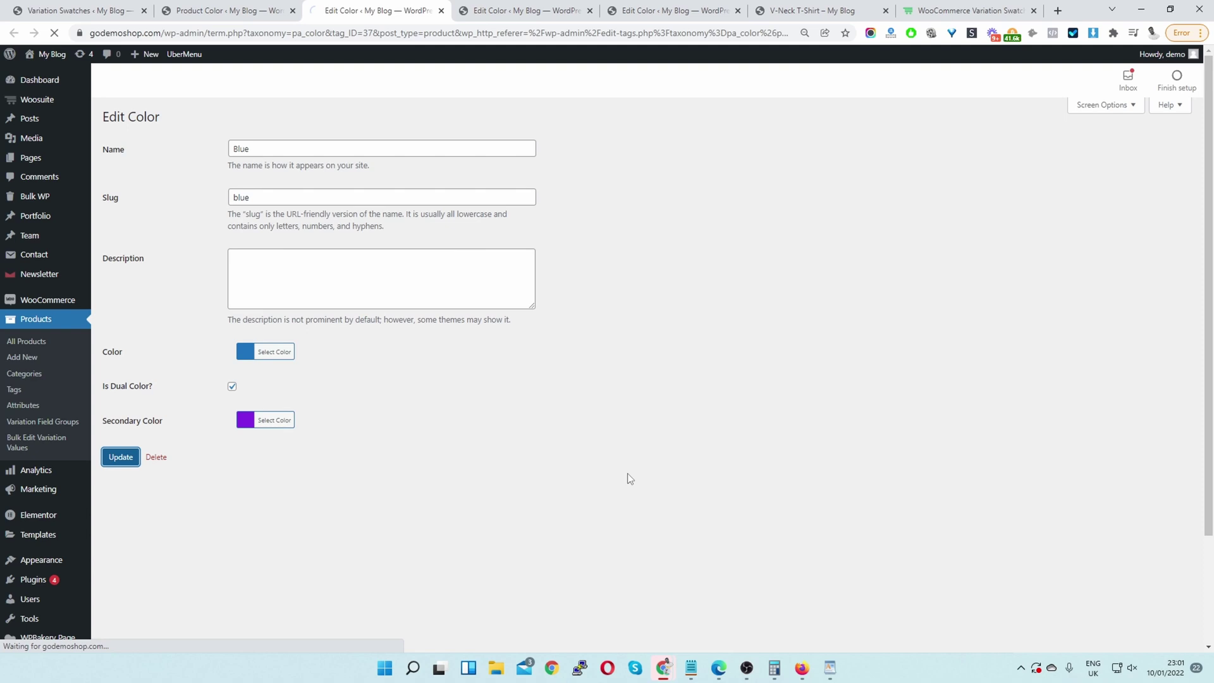
Step: Mark Red as a dual colour and begin choosing its secondary colour
click(476, 12)
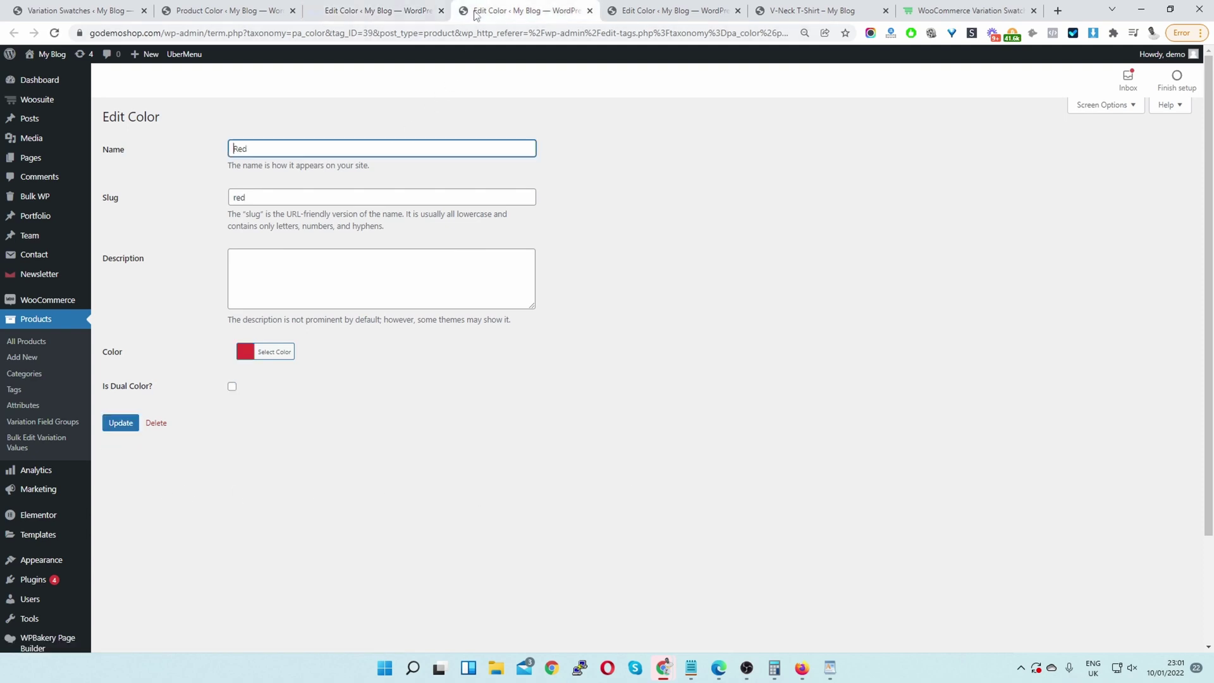
click(232, 386)
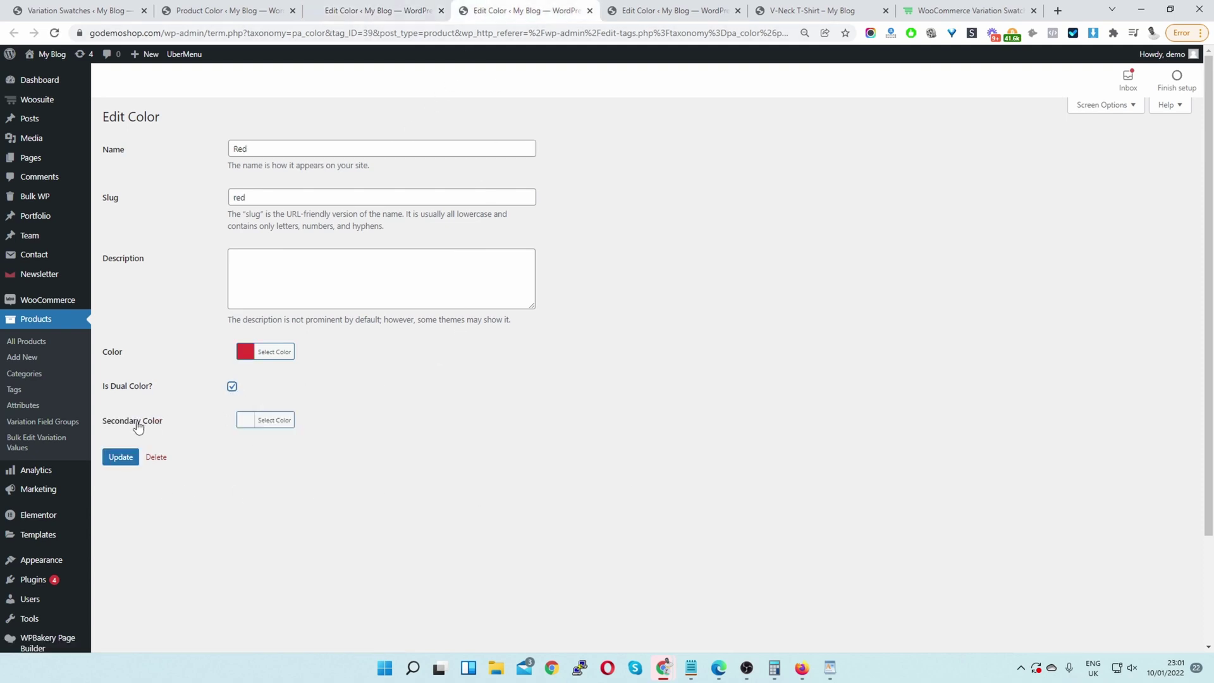
click(264, 421)
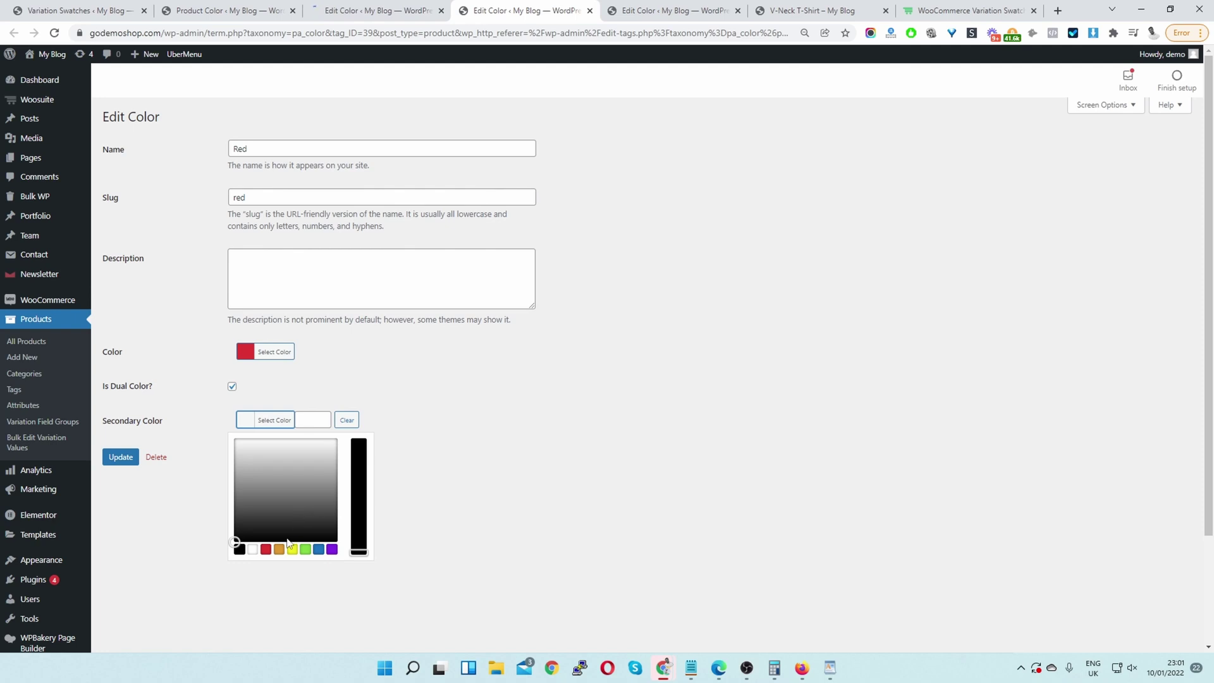
key(ctrl+Tab)
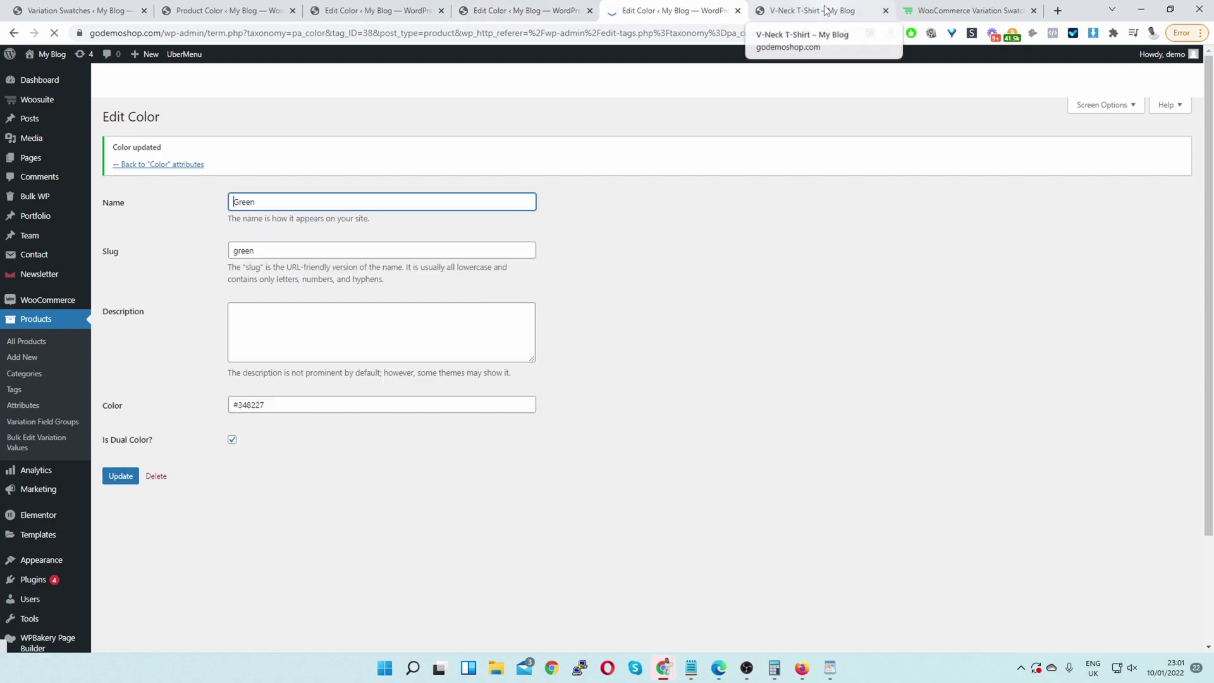
click(795, 11)
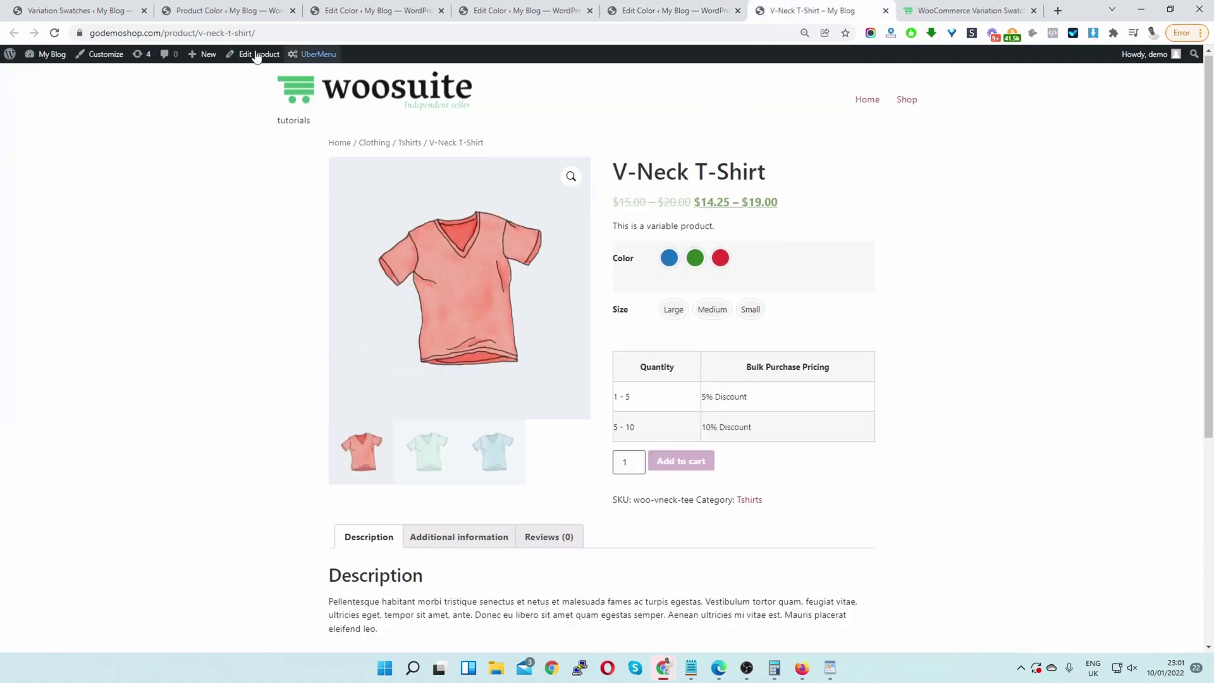
Step: Reload the V-Neck T-Shirt page to see the three two-tone swatches, then return to Variation Swatches
key(F5)
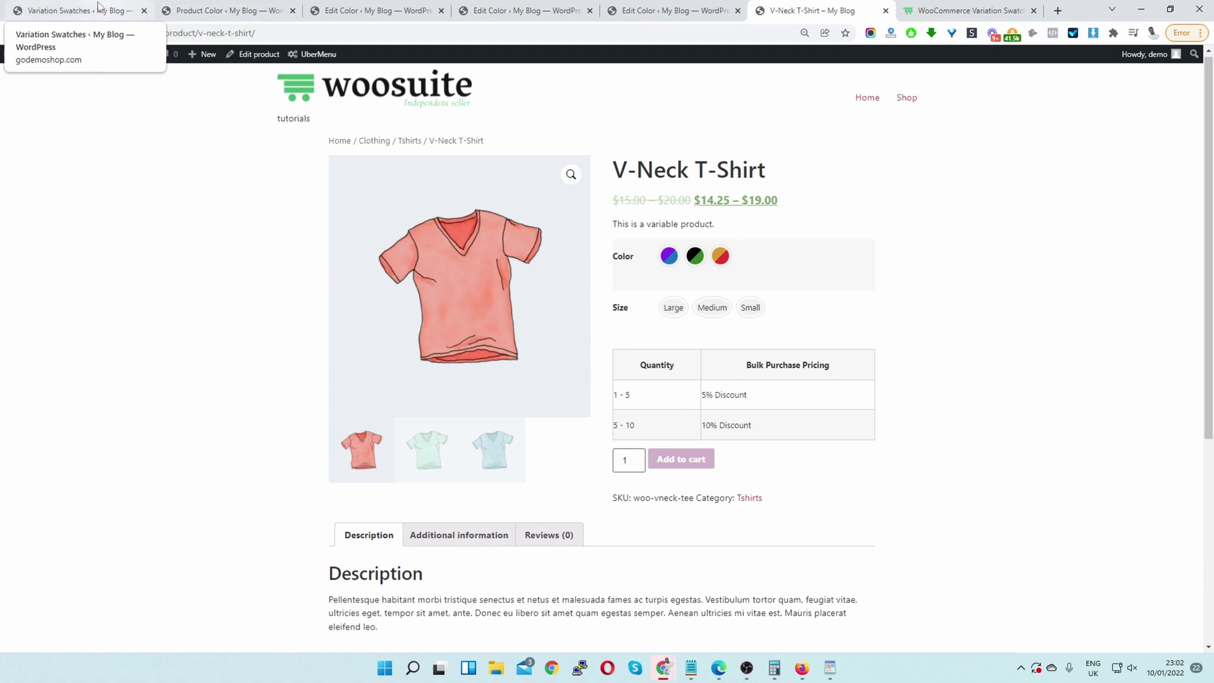
click(76, 8)
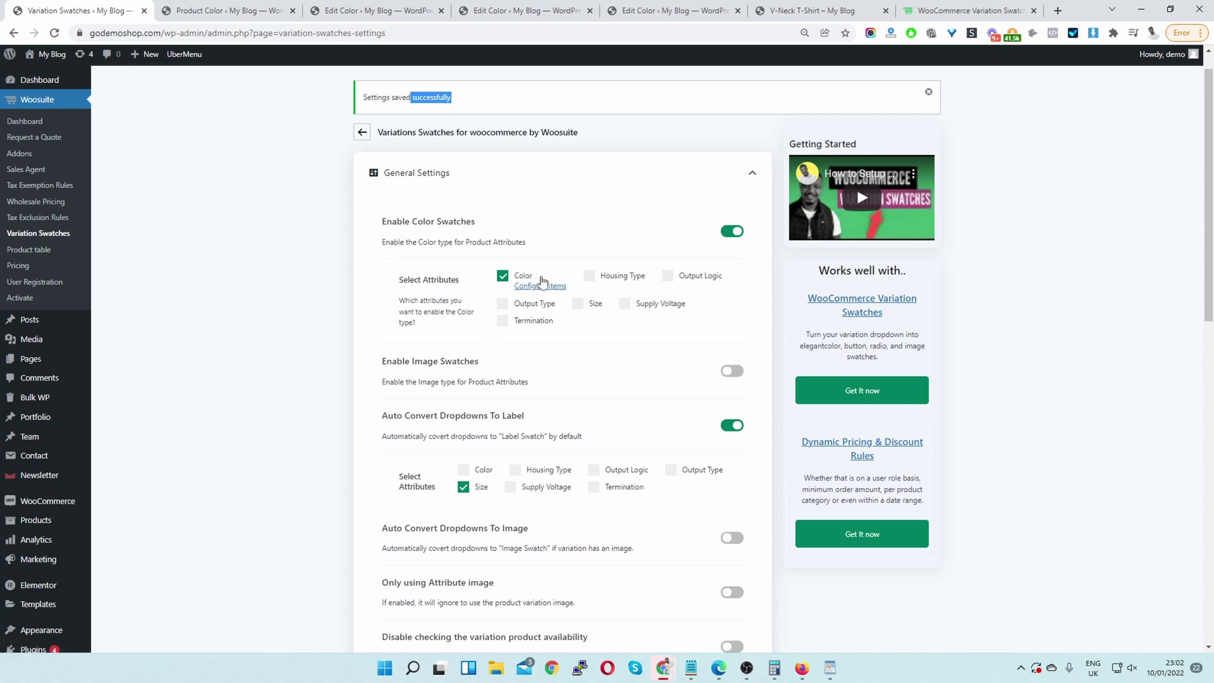
Step: Turn off the colour swatches and dual colour swatches options
click(731, 231)
scroll(711, 316, down, 7)
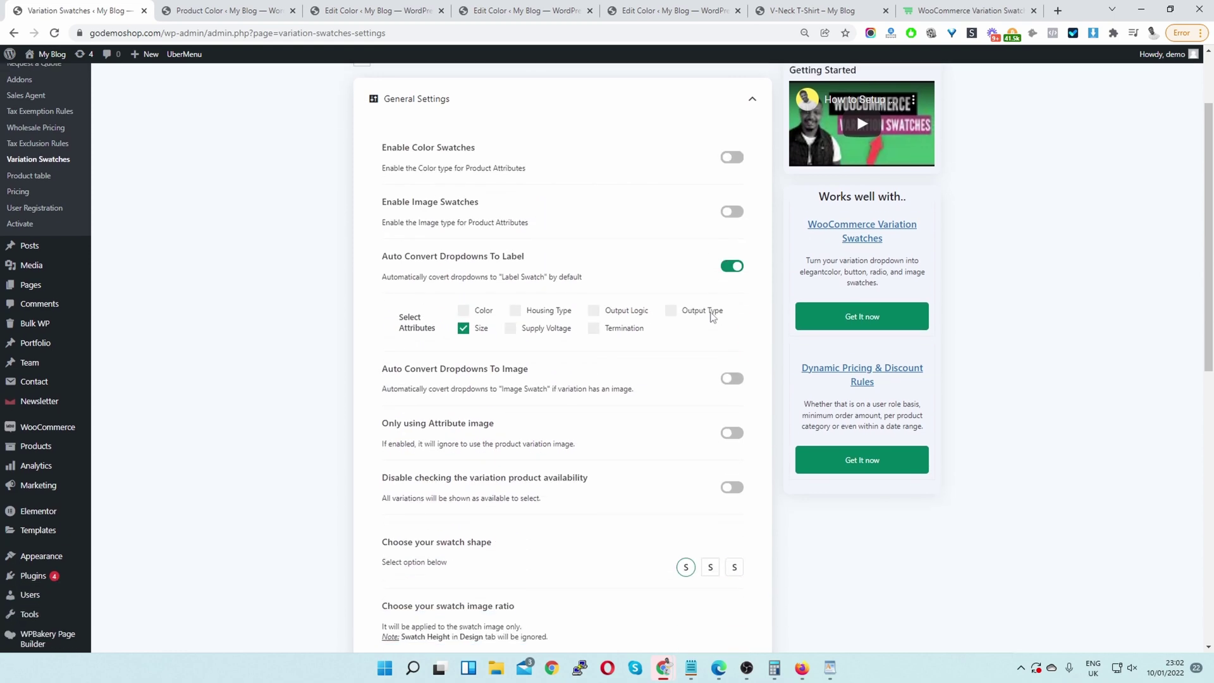
scroll(713, 318, down, 3)
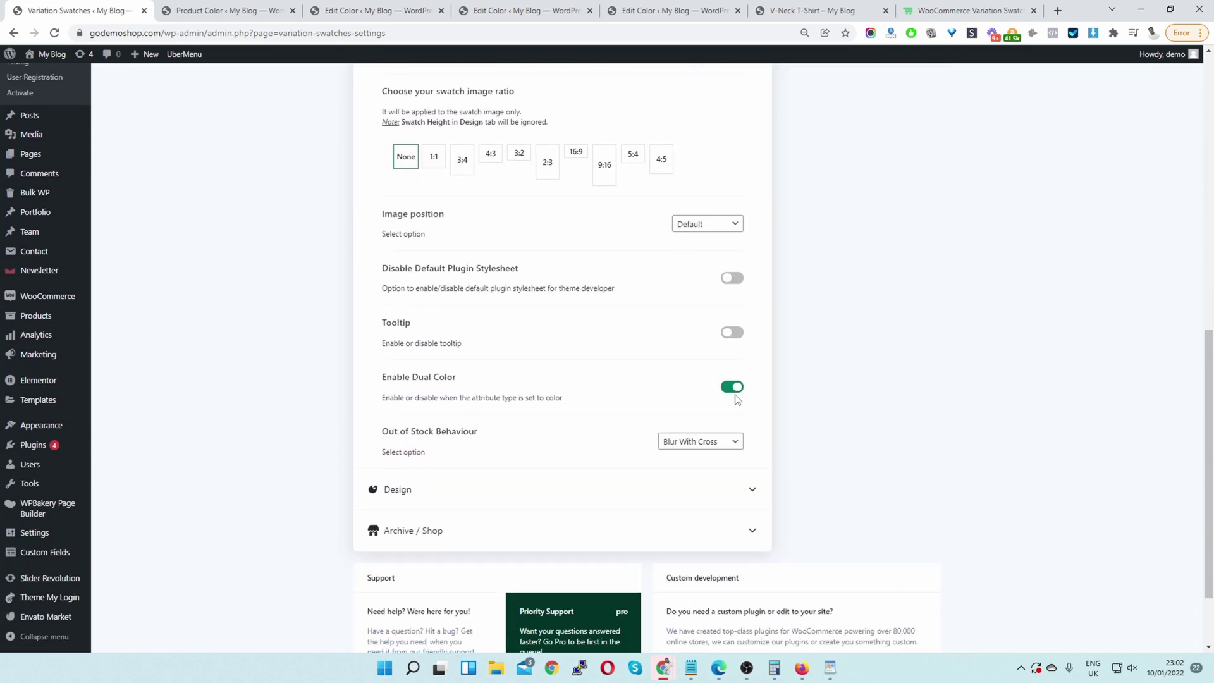
click(731, 385)
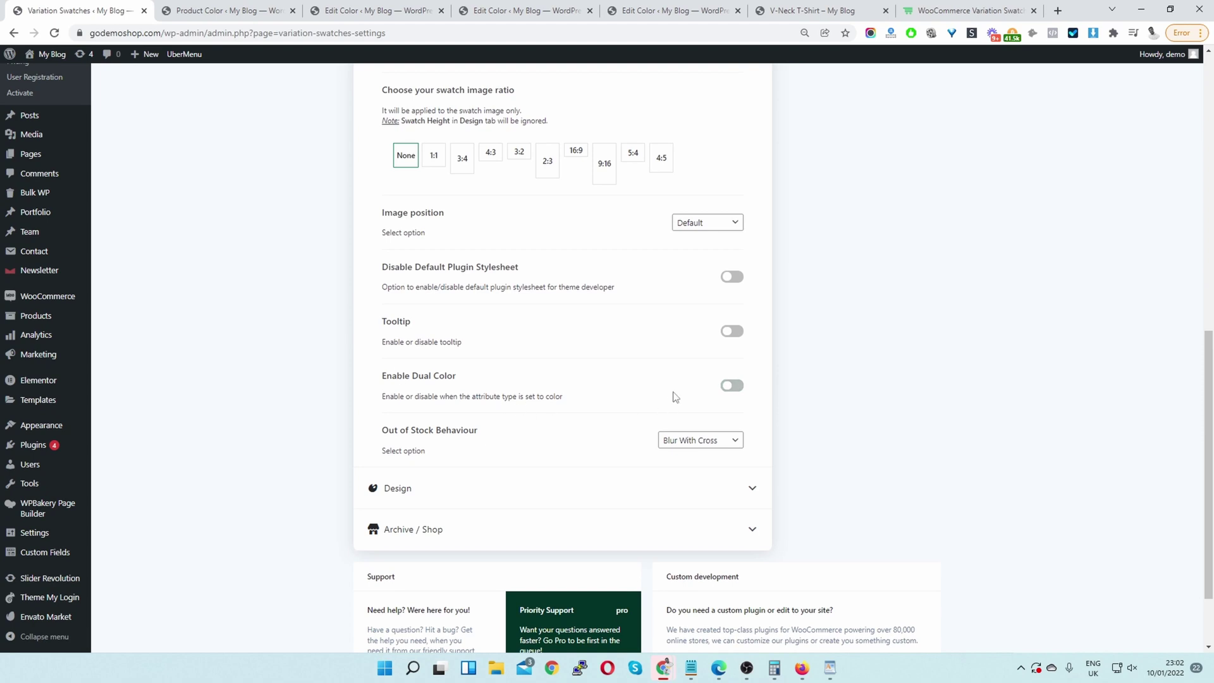
scroll(664, 400, up, 8)
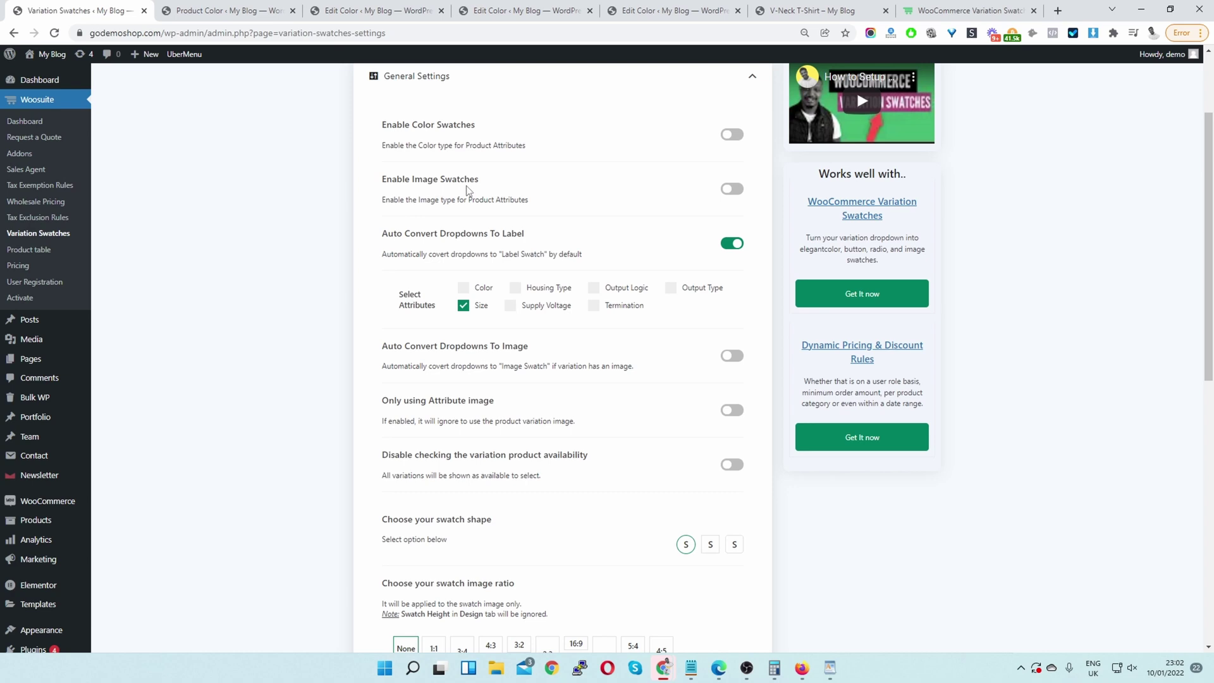
Step: Turn on image swatches and highlight the Enable Image Swatches and Auto Convert Dropdowns To Image settings
click(732, 190)
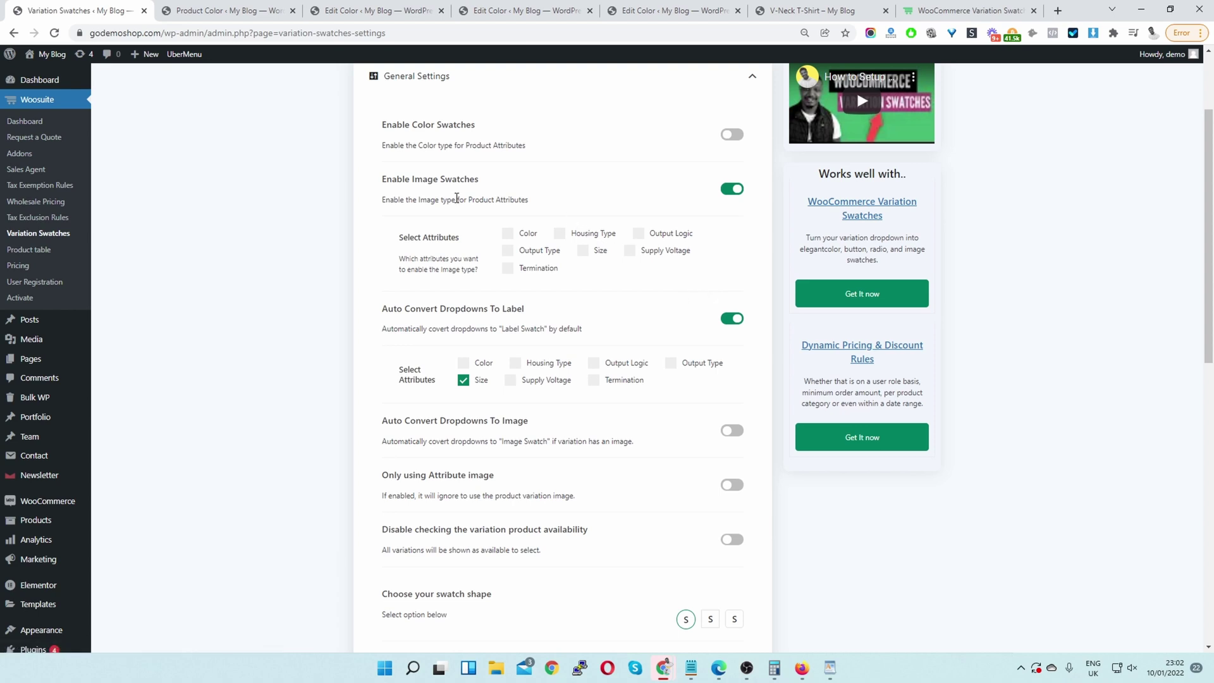
drag(393, 179, 494, 179)
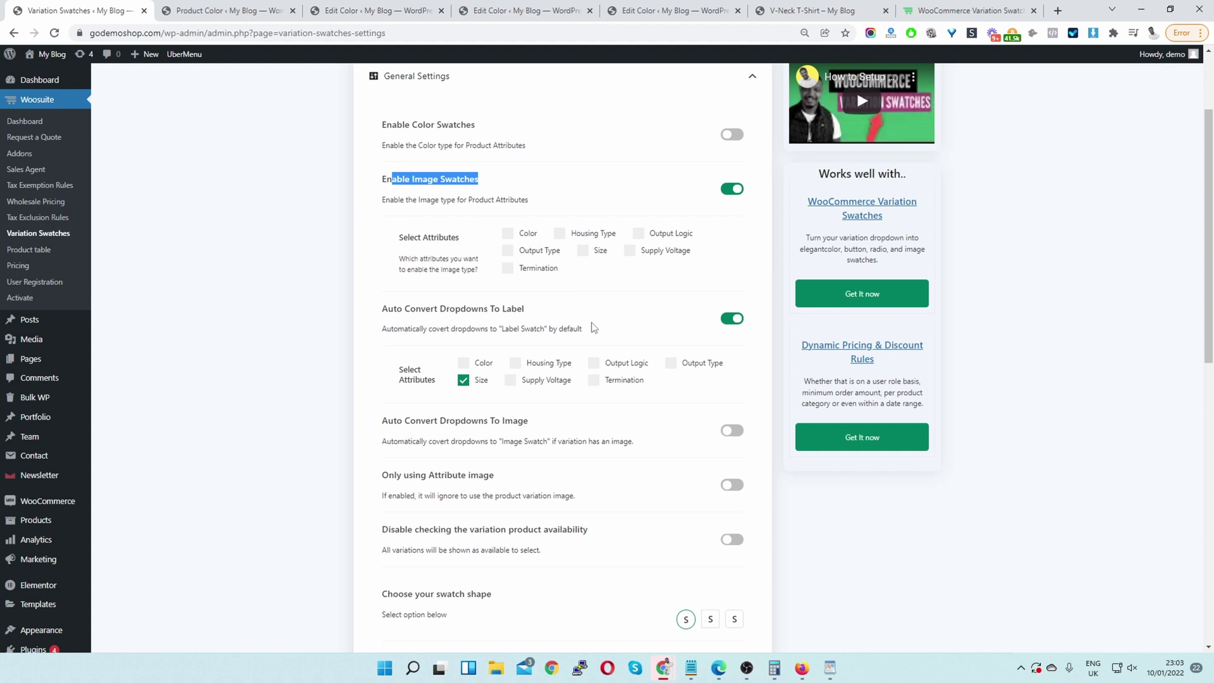
scroll(593, 441, down, 3)
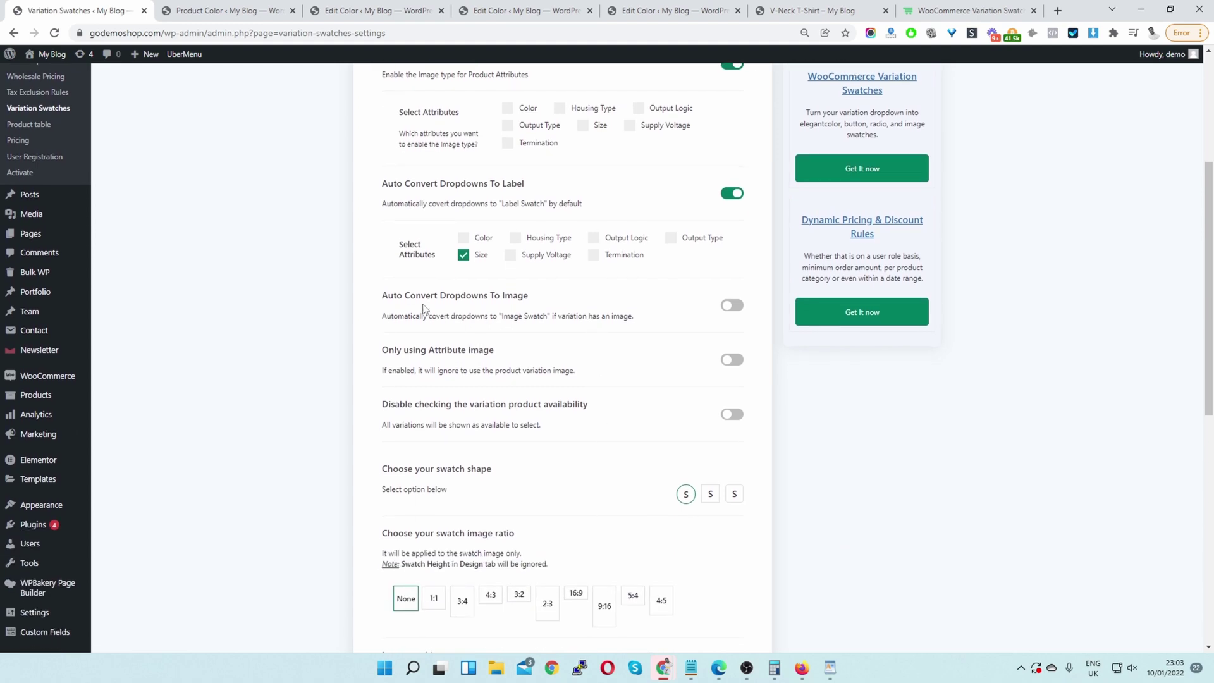
drag(387, 301, 460, 302)
scroll(648, 271, up, 2)
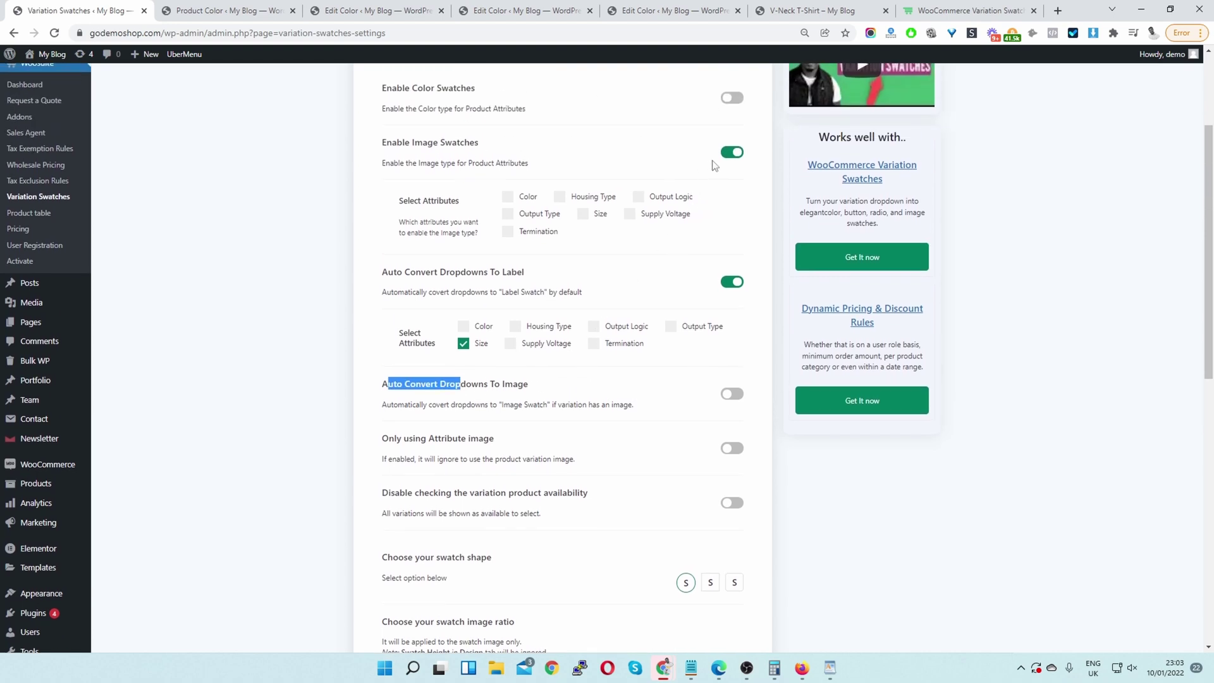
Step: Switch off Enable Image Swatches and auto-convert the Color dropdown into image swatches
click(731, 152)
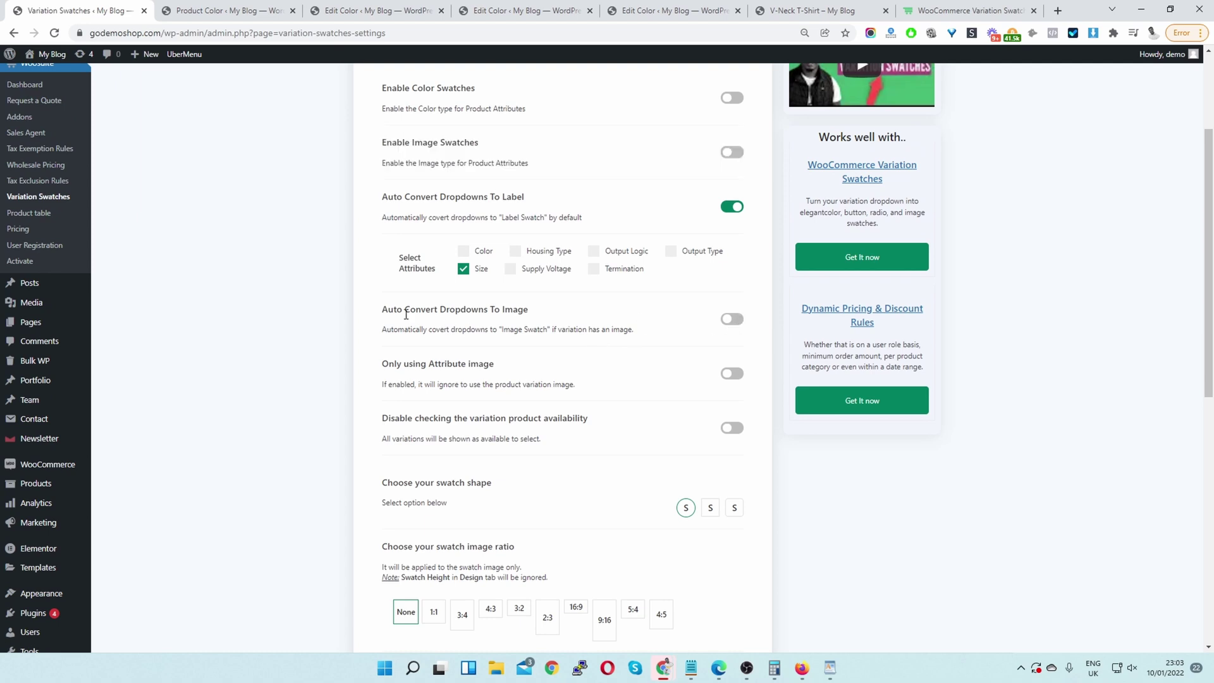
drag(398, 309, 643, 324)
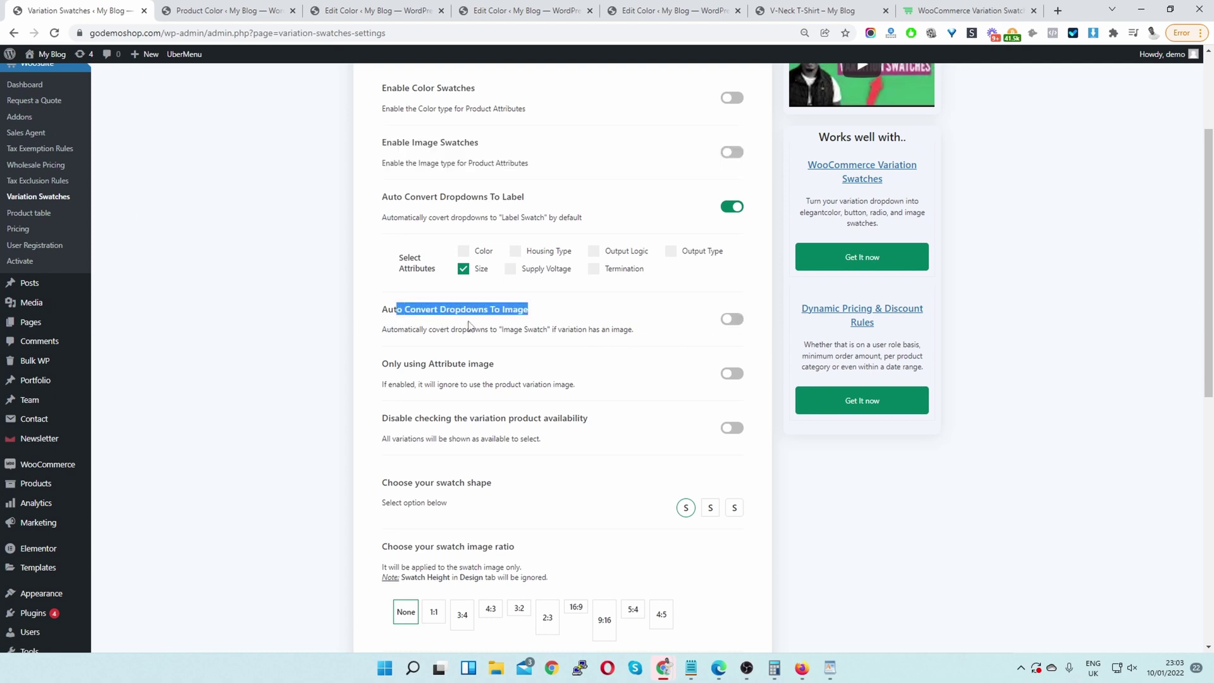
click(730, 323)
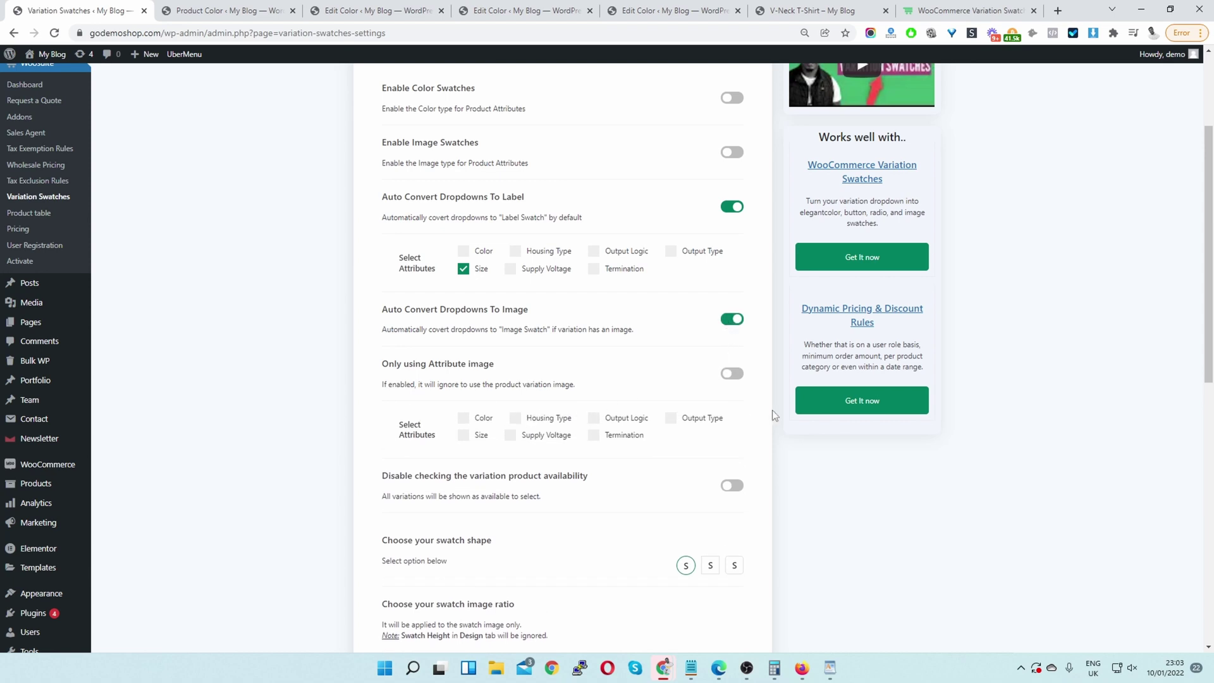
click(468, 418)
scroll(954, 303, up, 3)
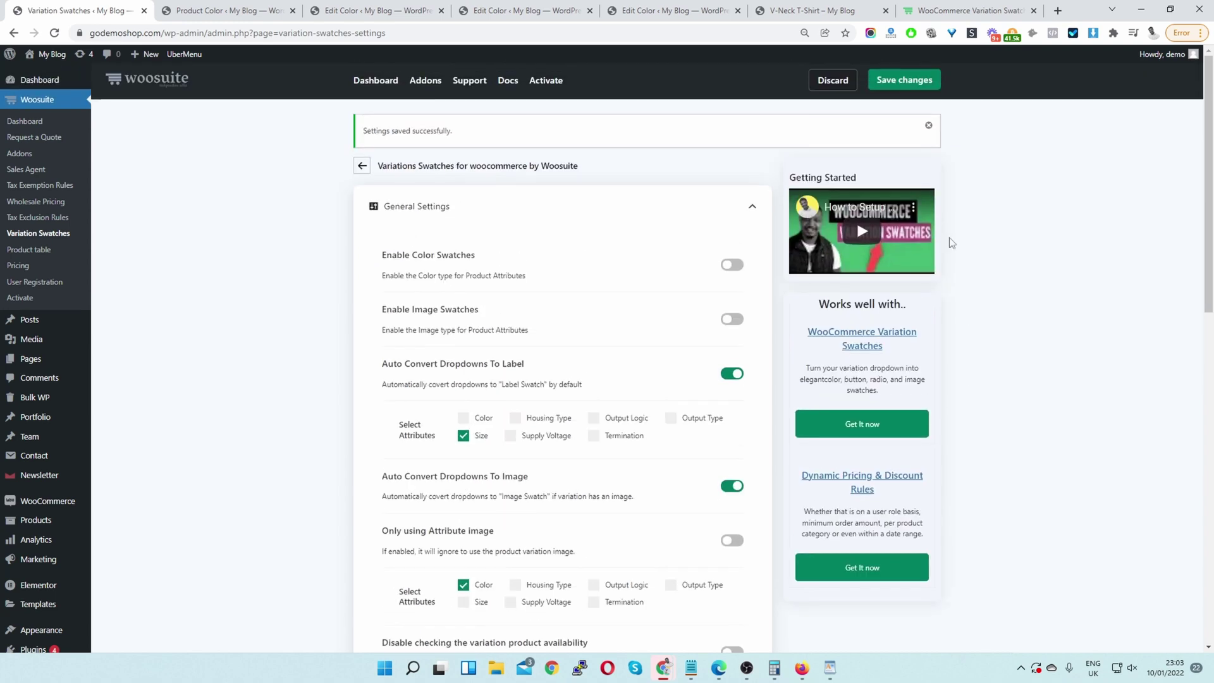
Step: Save the swatch settings and close the three leftover Edit Color tabs
click(913, 86)
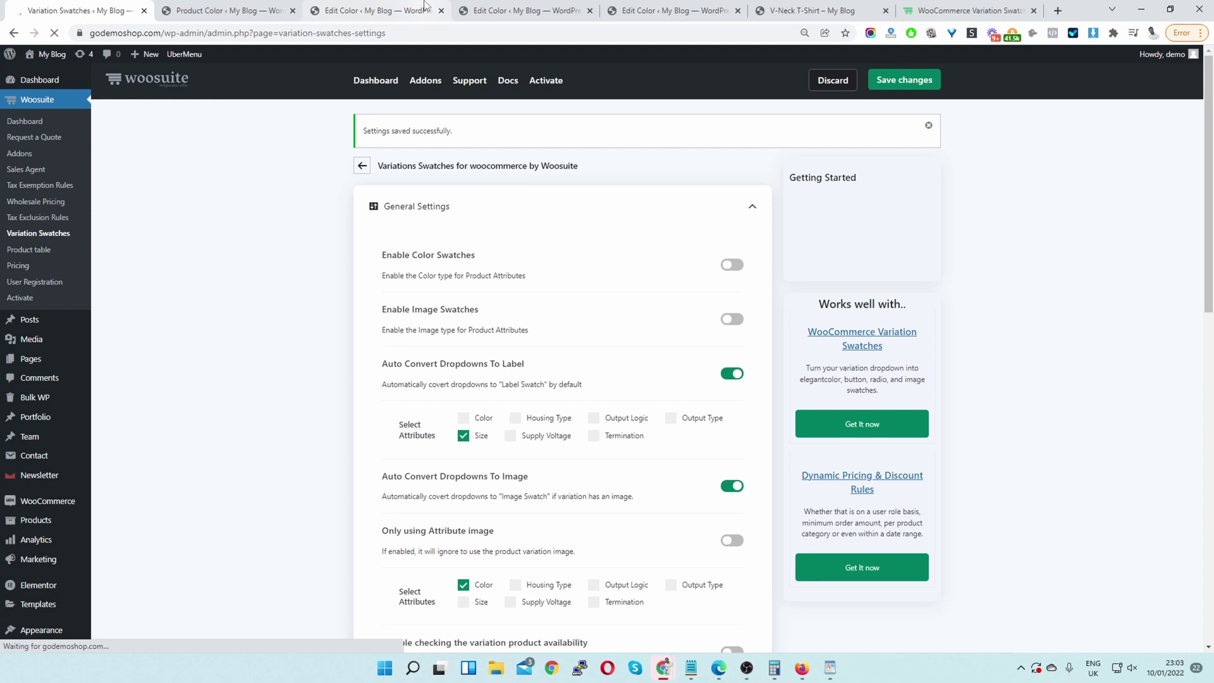
click(241, 16)
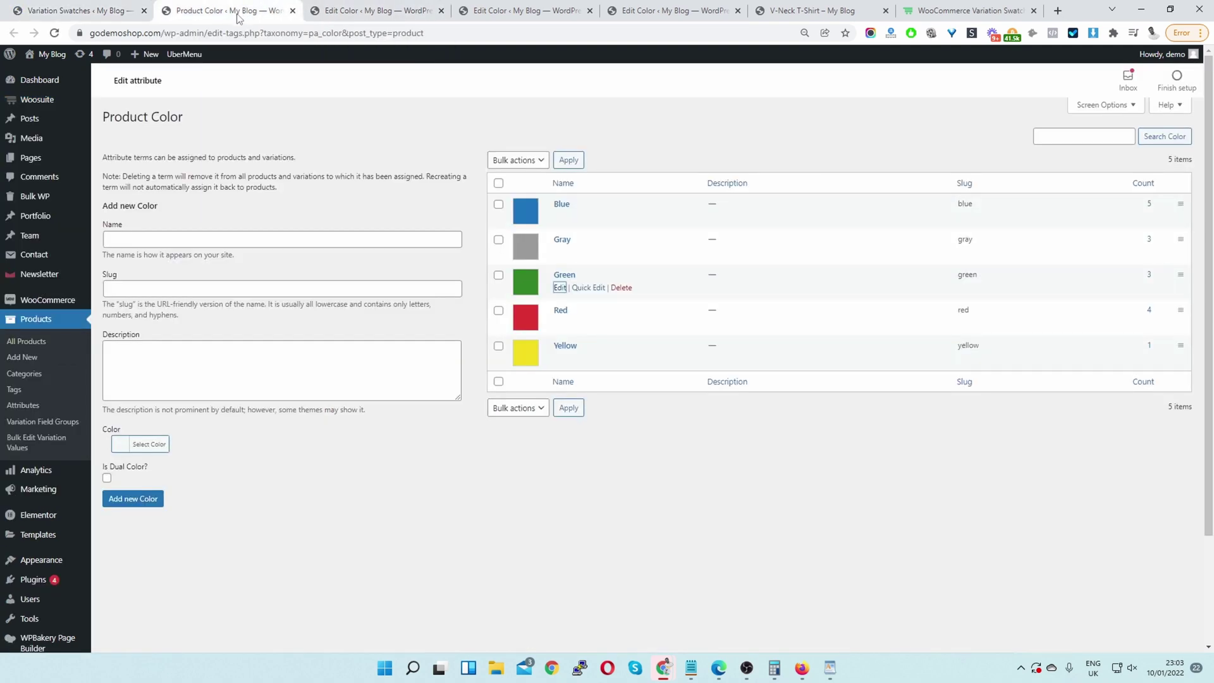
middle_click(385, 7)
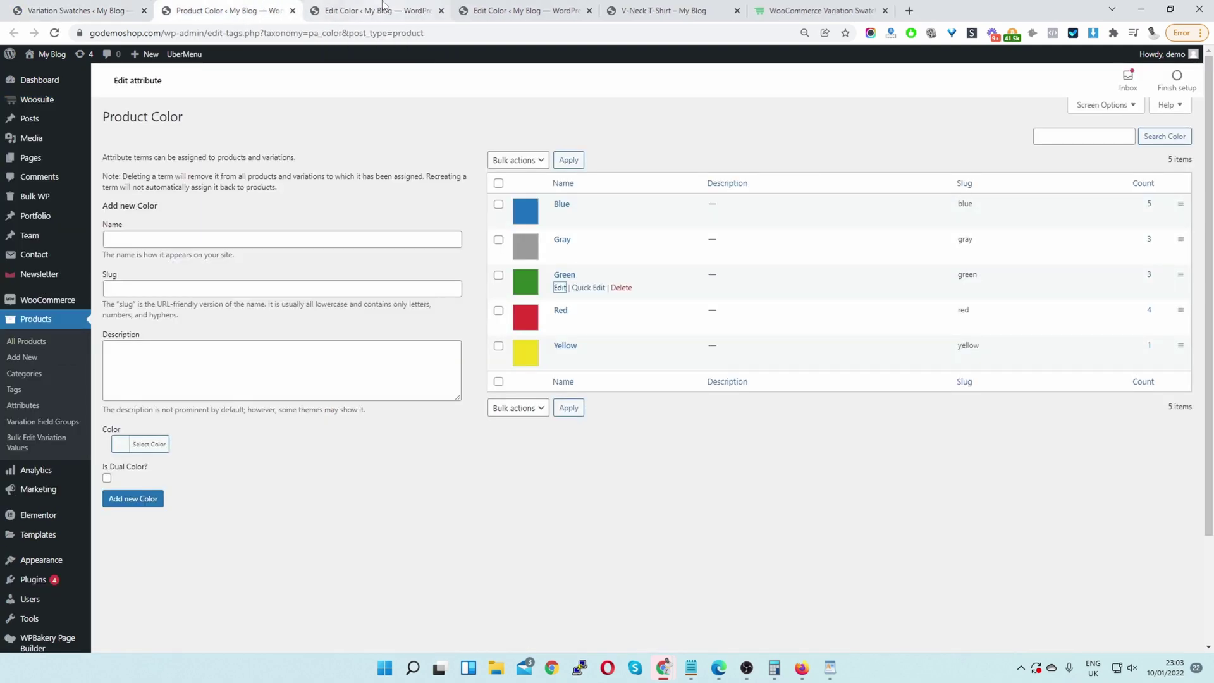
middle_click(386, 9)
middle_click(389, 10)
Step: Reload the V-Neck T-Shirt page to see T-shirt image swatches, then return to swatch settings
click(406, 13)
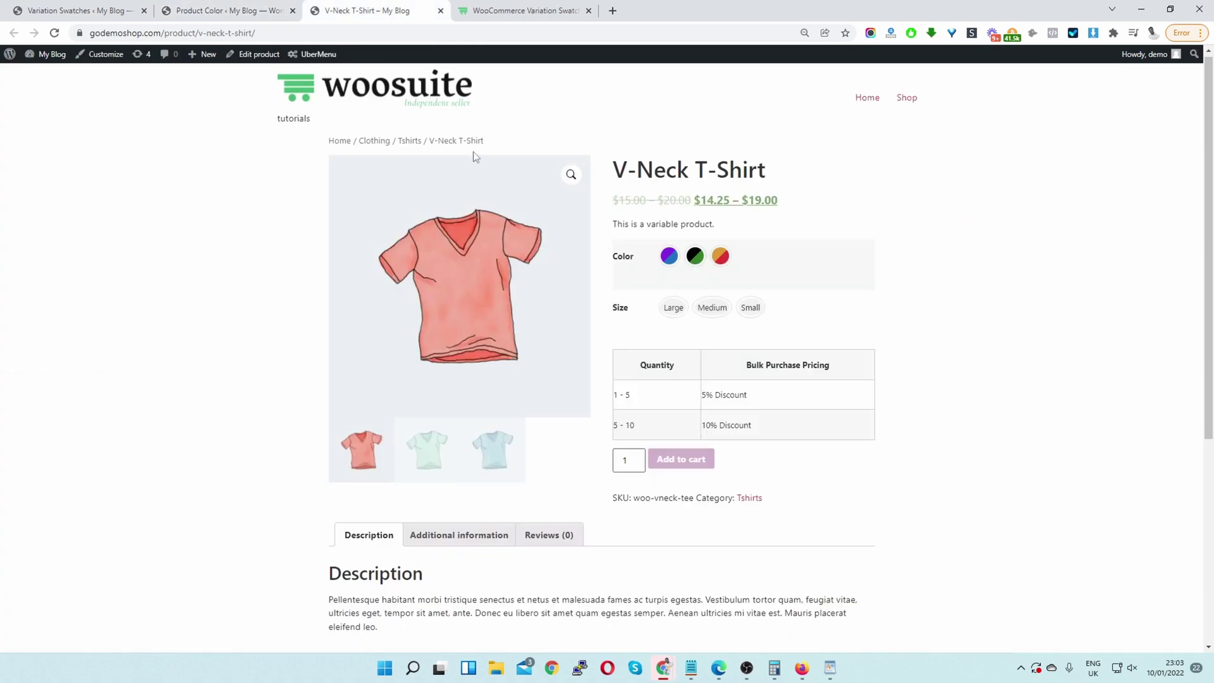
click(55, 33)
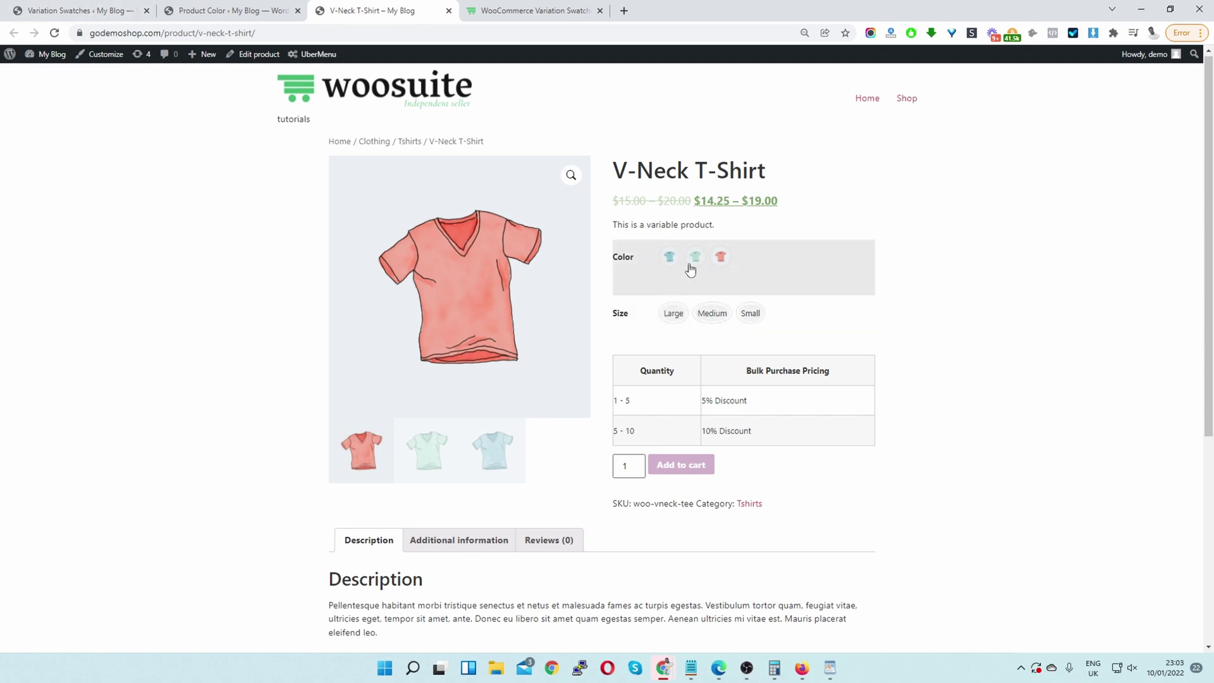
click(89, 11)
scroll(610, 266, down, 7)
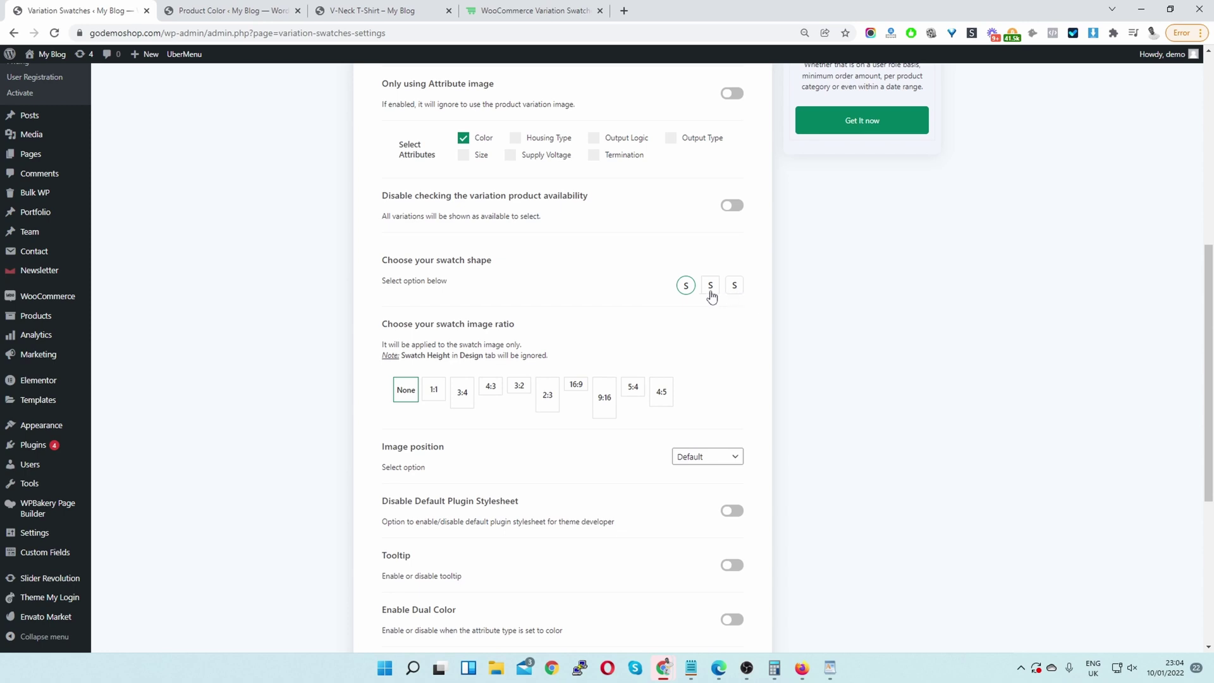
Step: Make the swatches square with a 4:5 image ratio and save the settings
click(713, 294)
scroll(729, 303, down, 1)
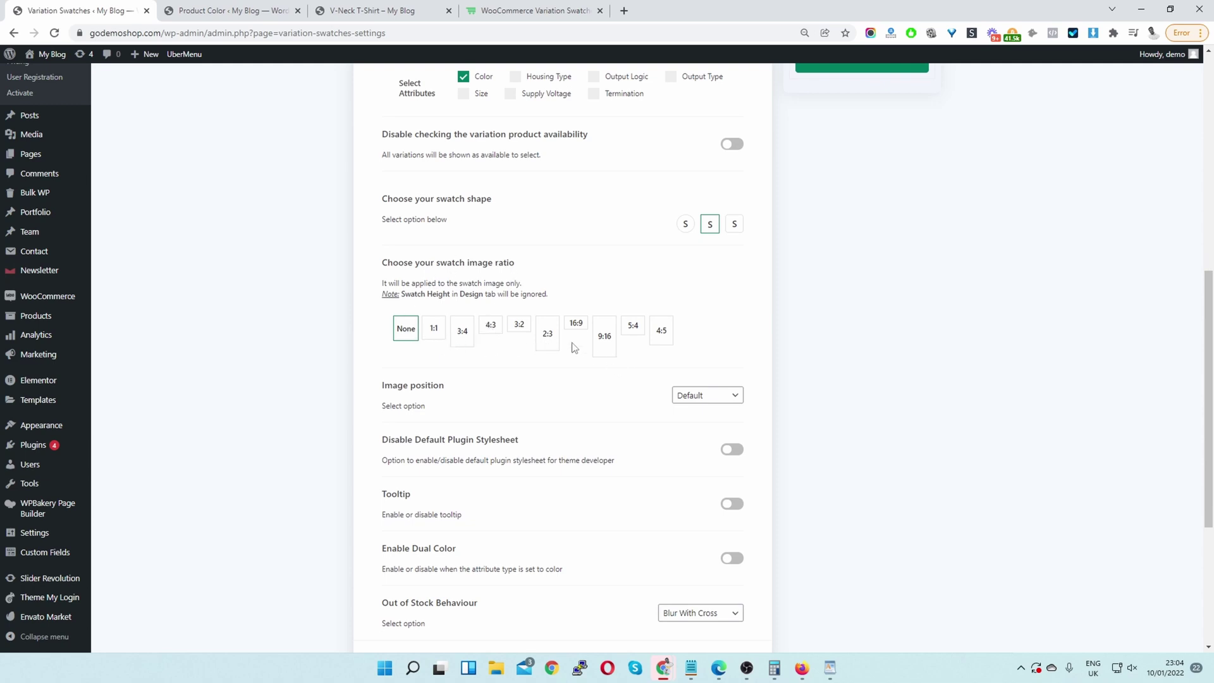
click(660, 336)
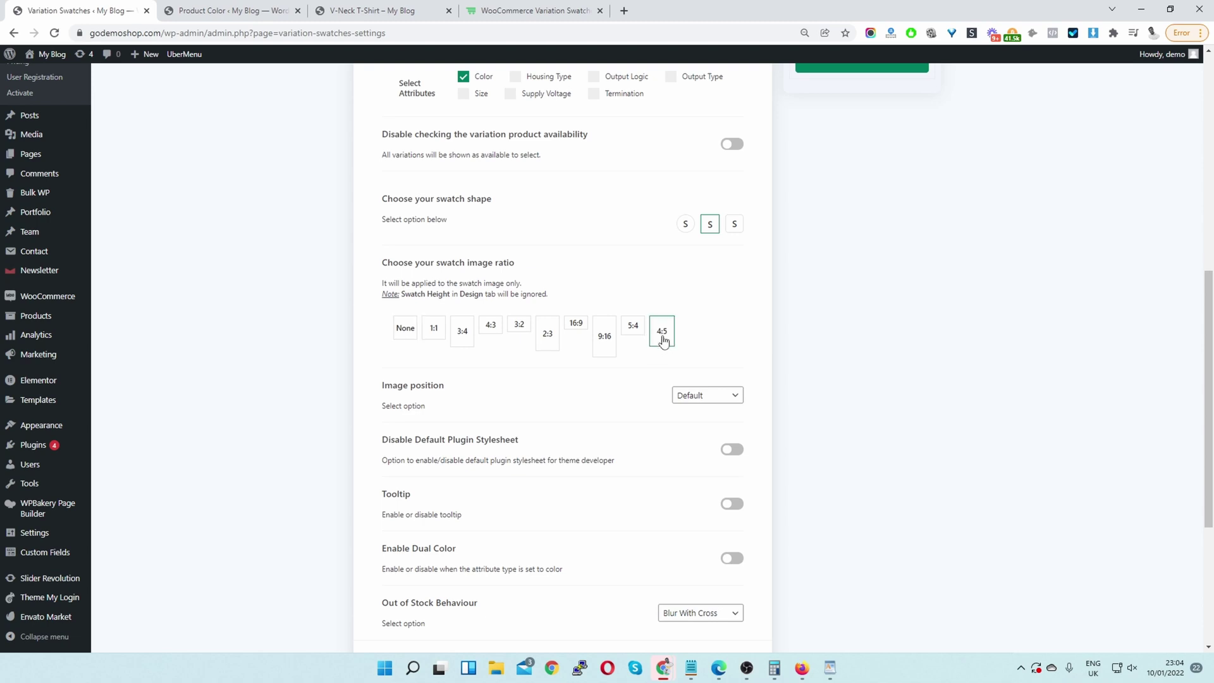
click(714, 398)
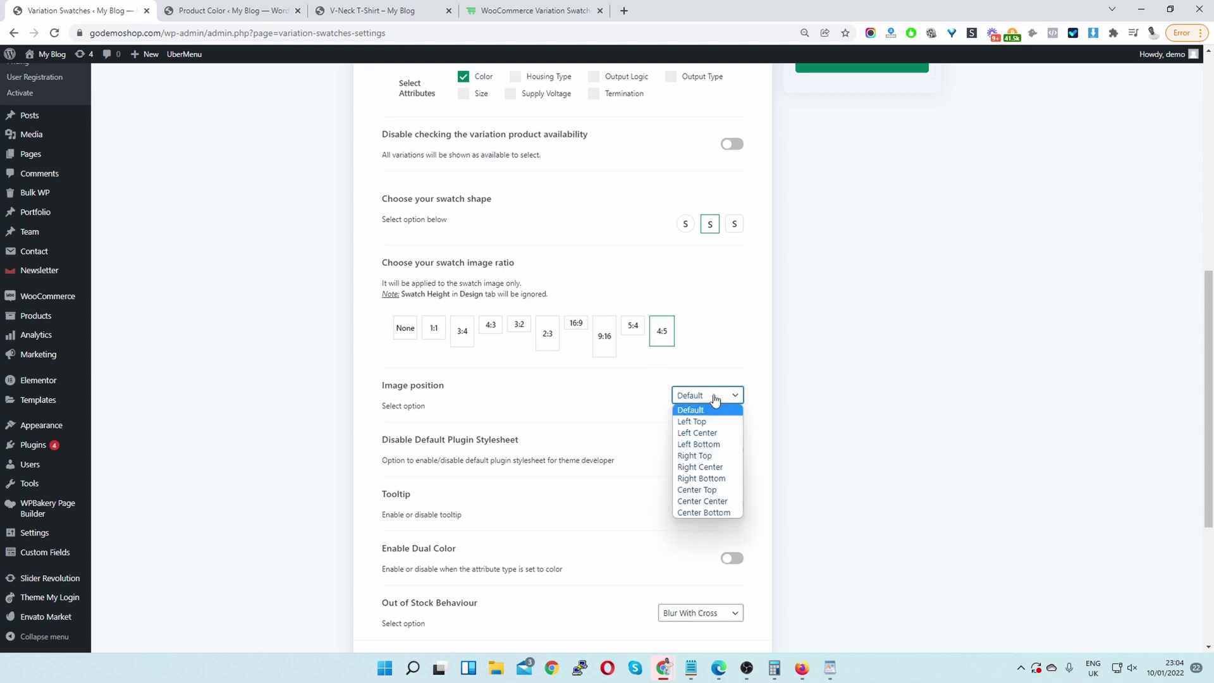
click(715, 399)
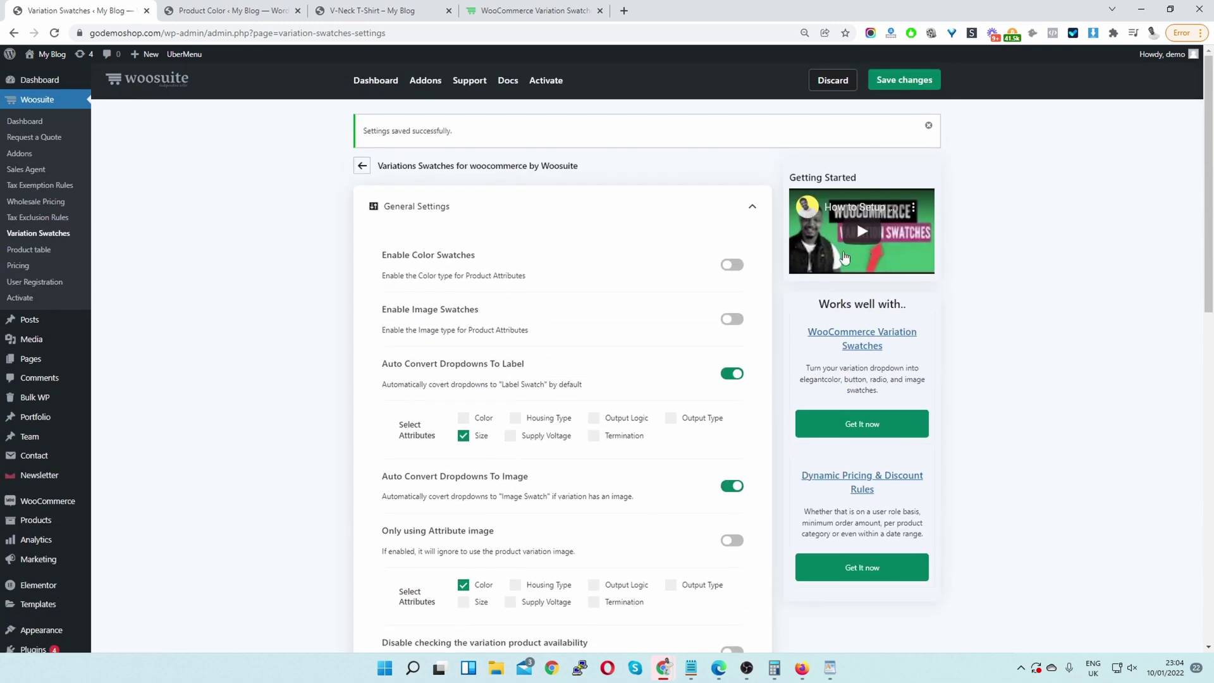
click(902, 87)
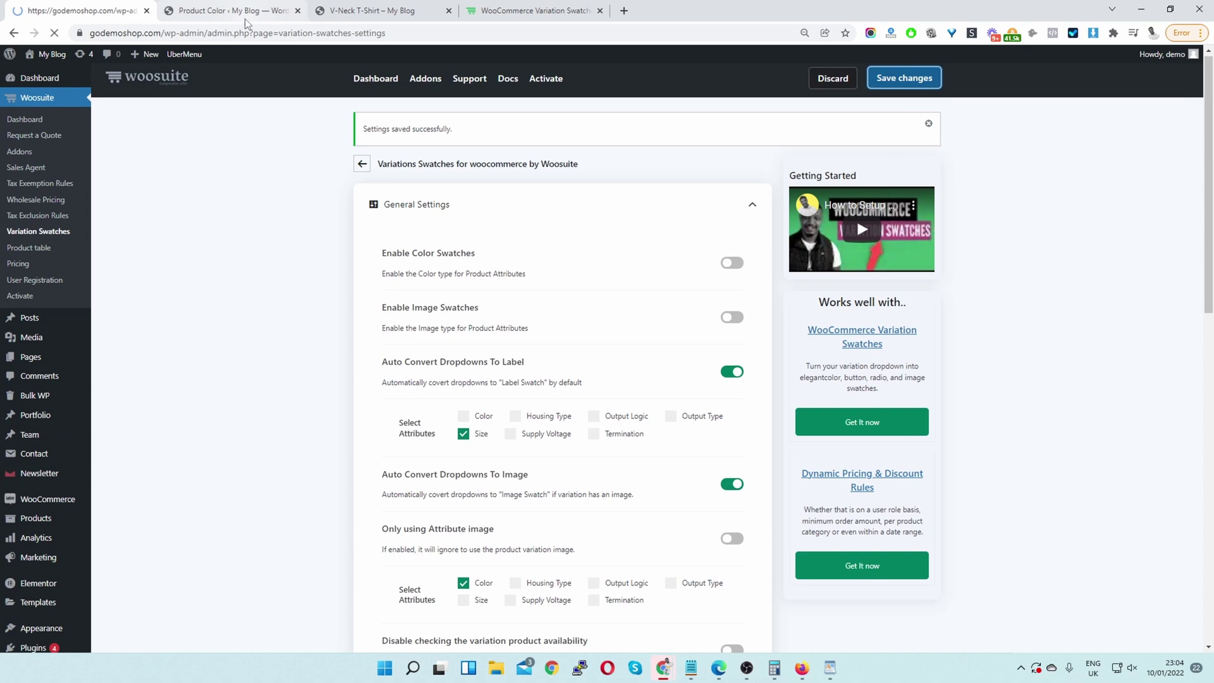
Step: Reload the V-Neck T-Shirt page to check the square swatches, then return to settings
click(227, 10)
click(389, 11)
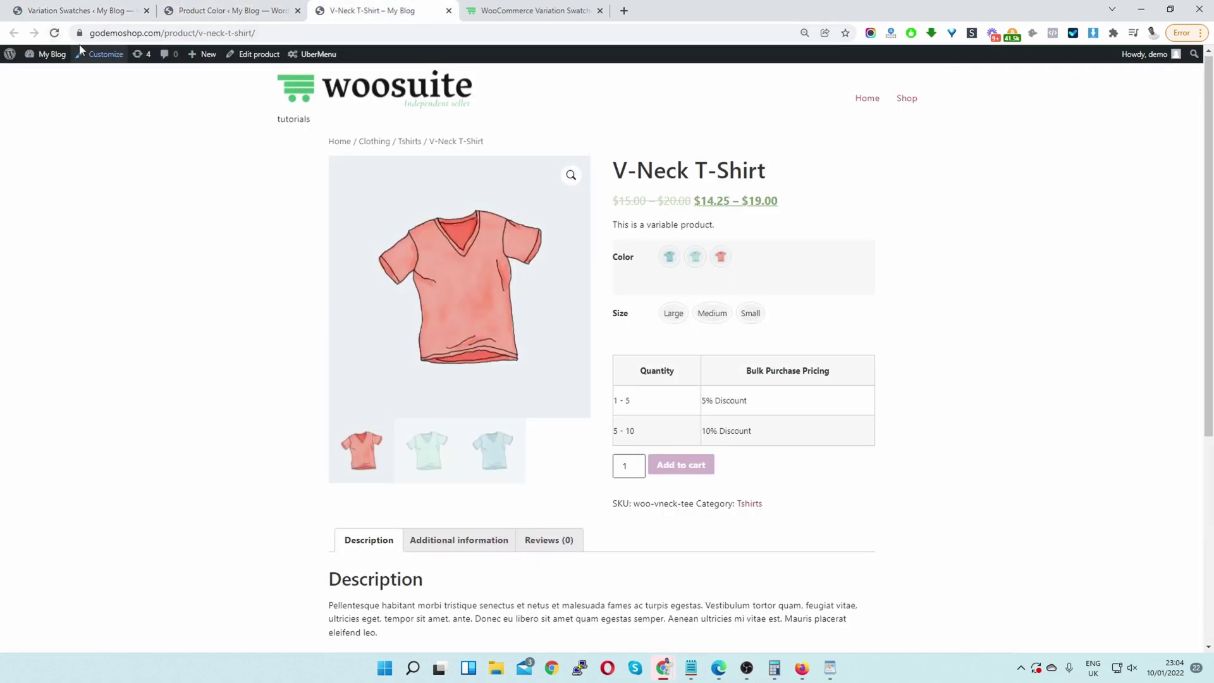
click(54, 33)
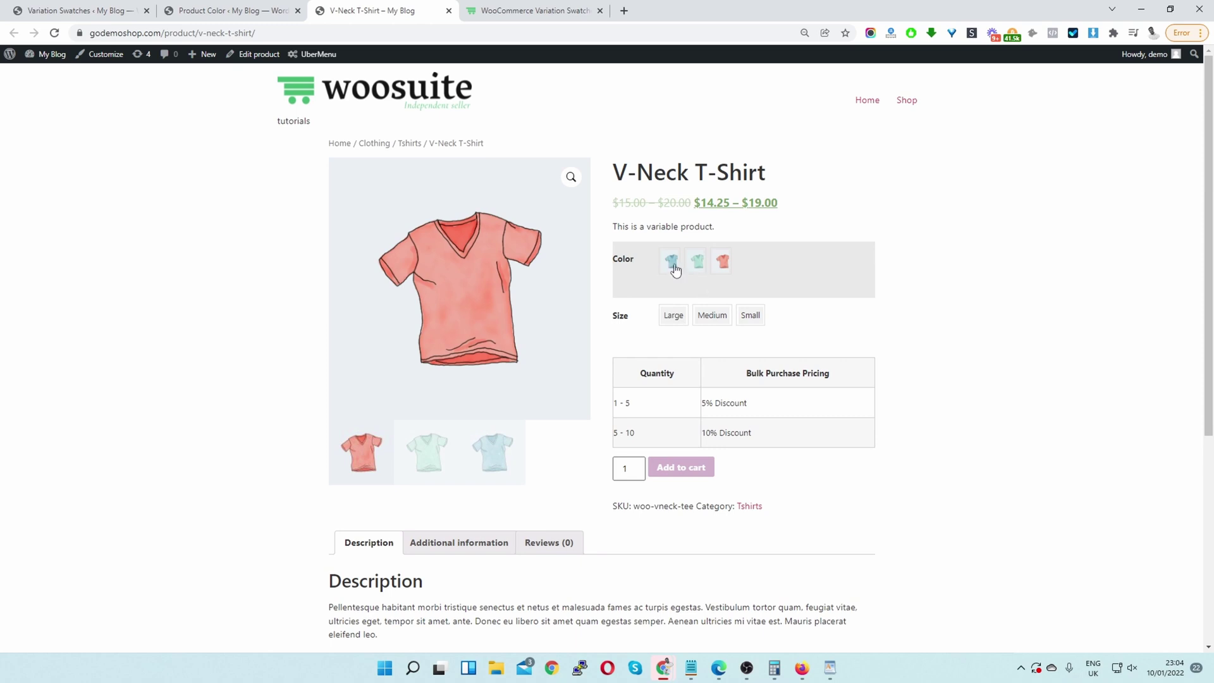
click(58, 12)
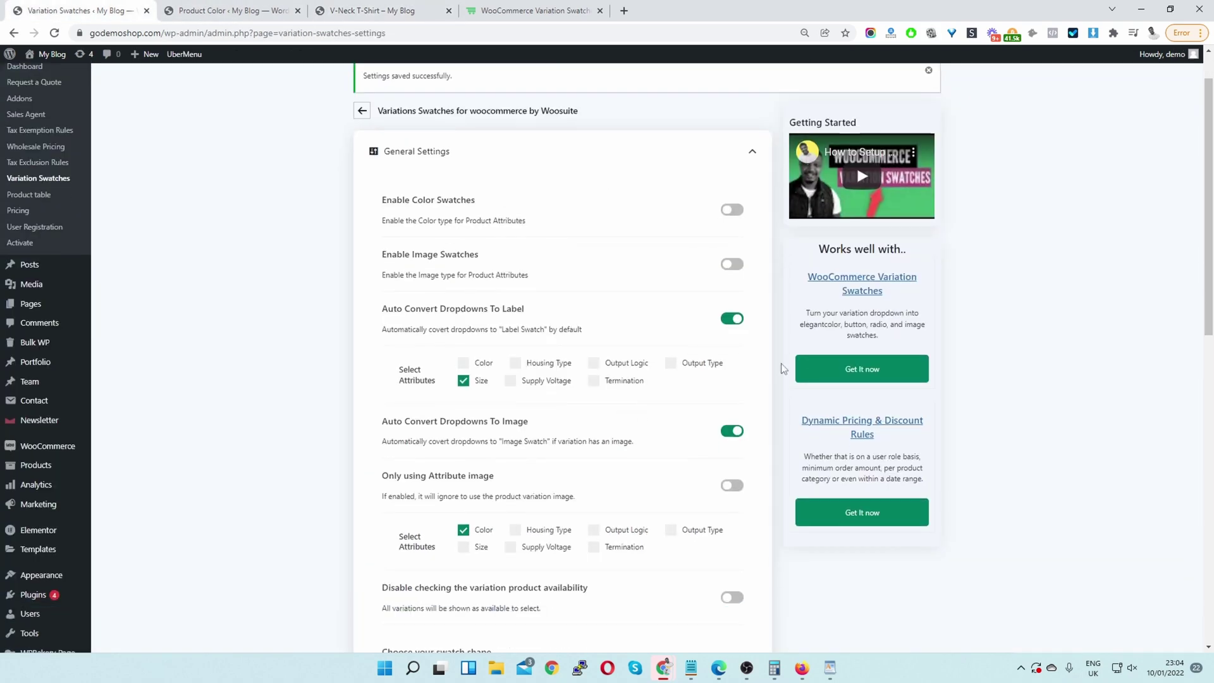
Step: Set the swatch image position to Center Bottom
scroll(784, 370, down, 8)
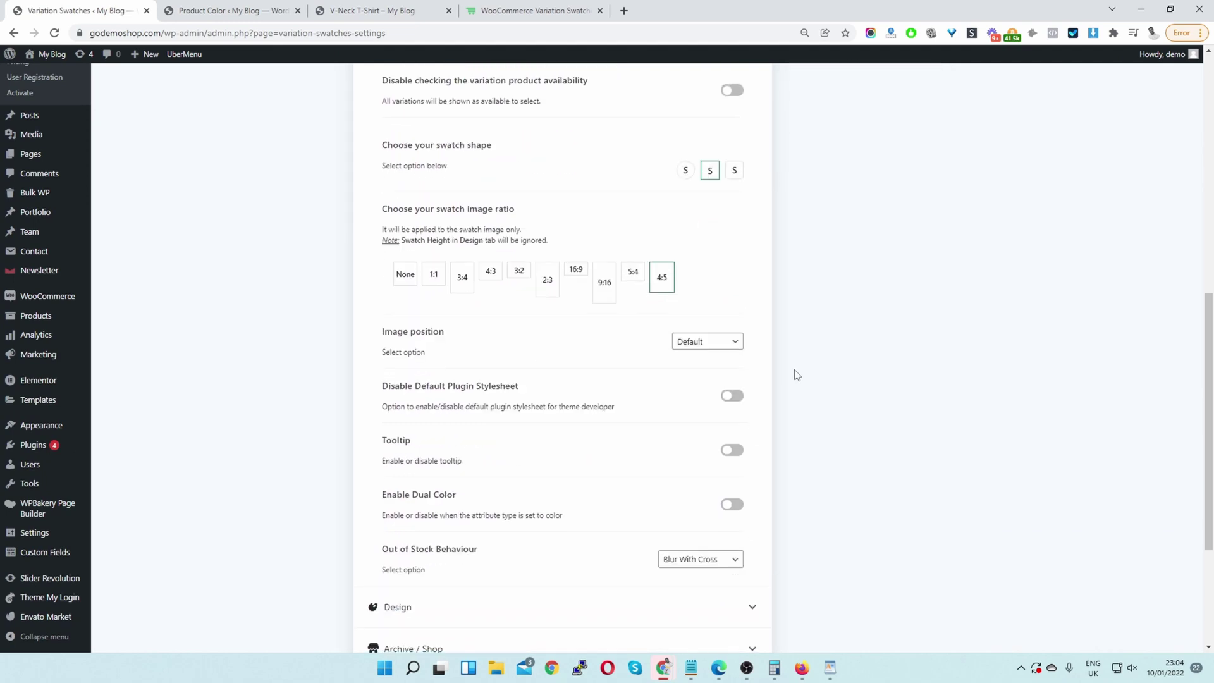
drag(390, 315, 495, 329)
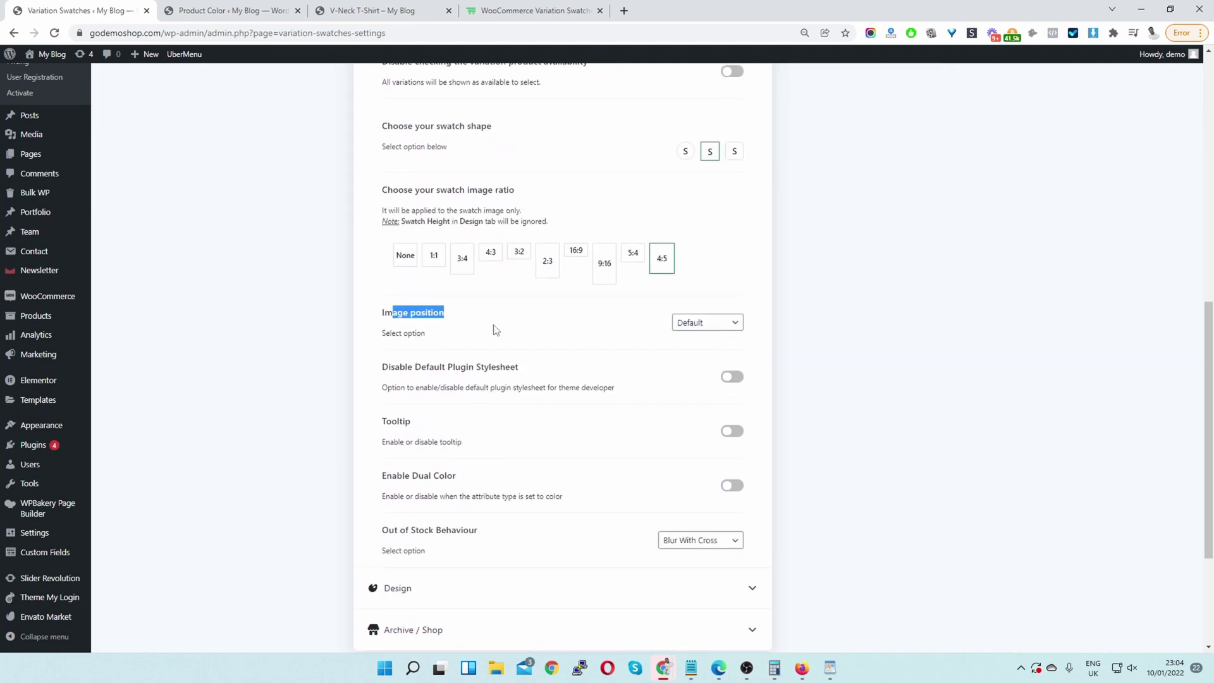
click(681, 325)
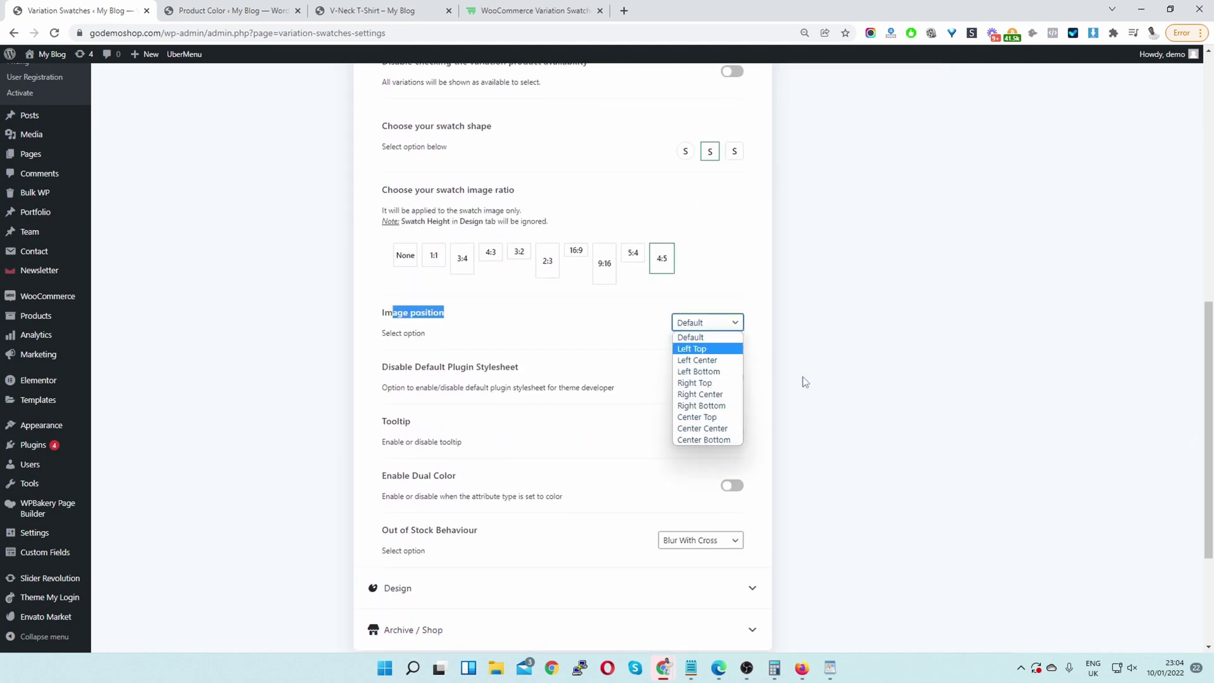
click(709, 395)
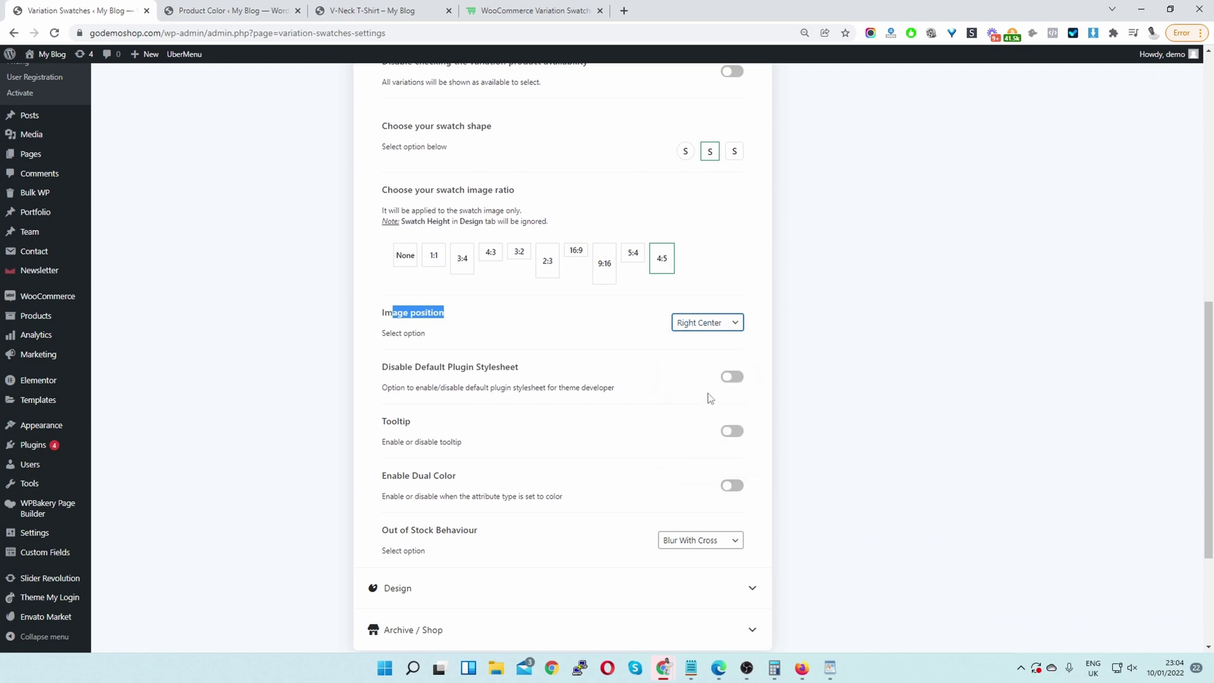
click(709, 325)
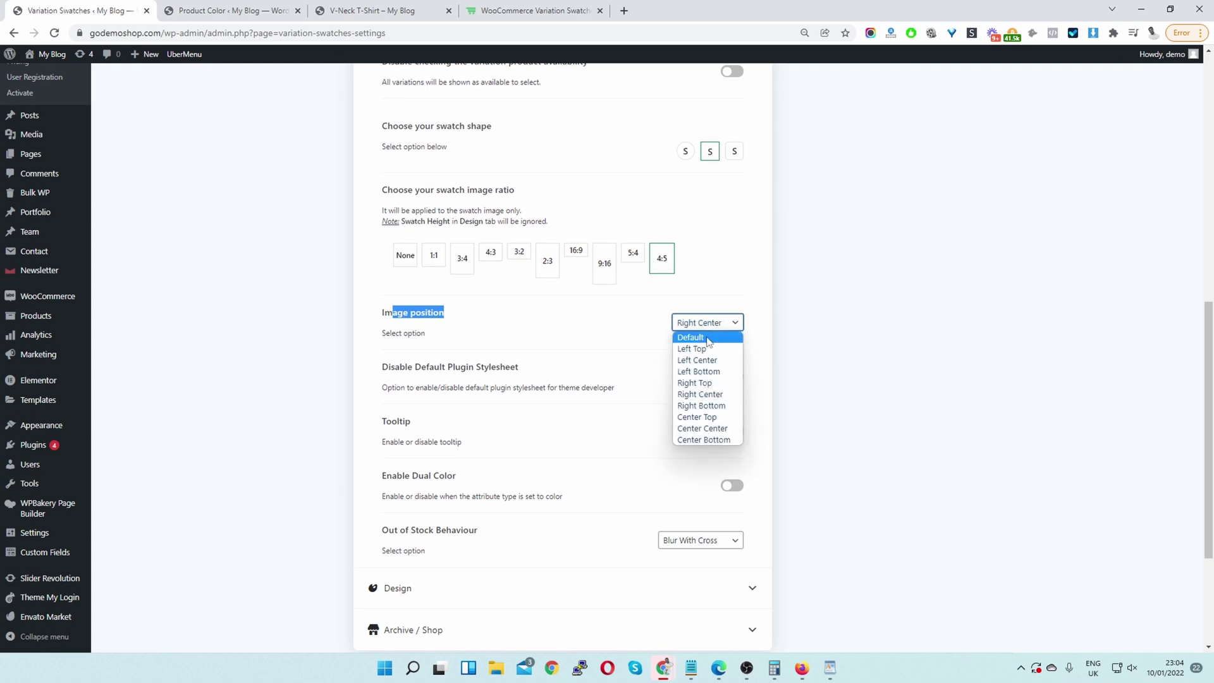
click(709, 440)
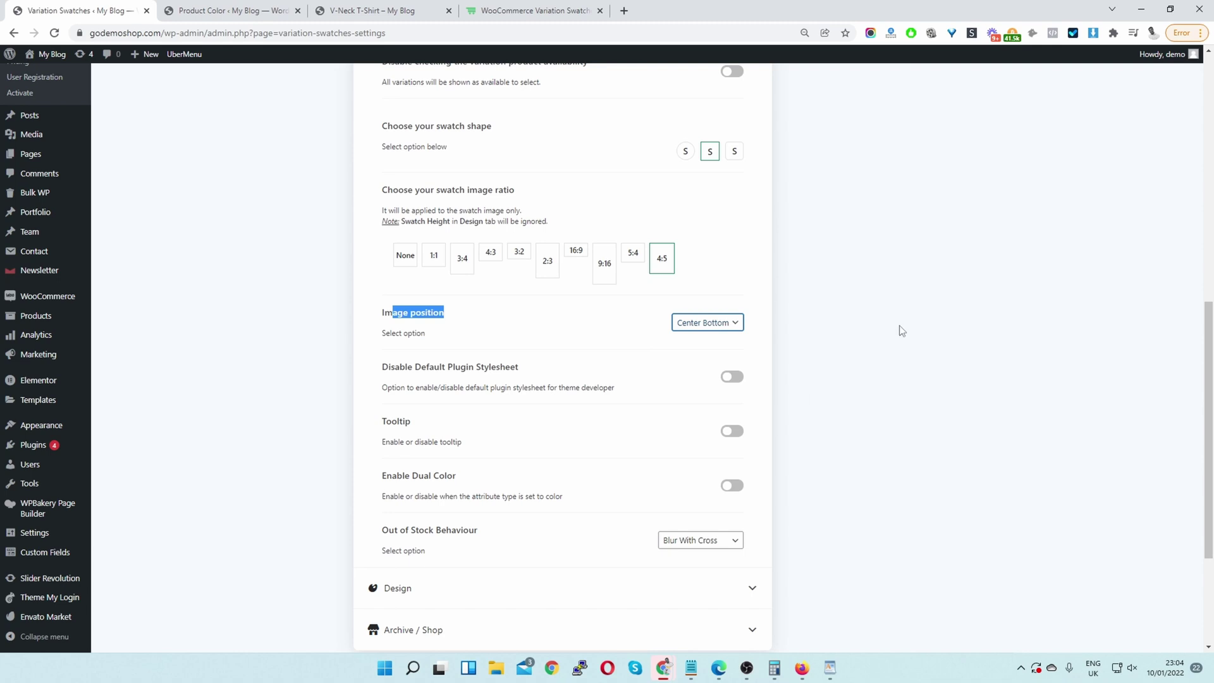
Step: Set Swatch Width to 70 under Design and save the settings
scroll(901, 331, down, 3)
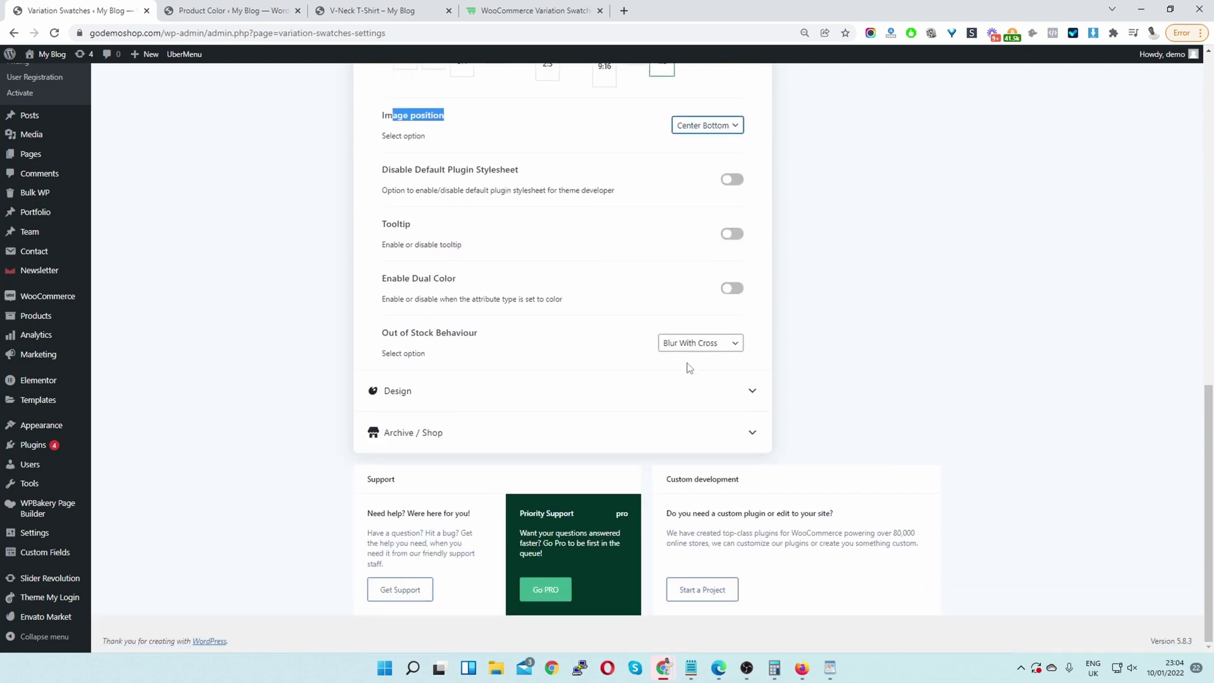
click(561, 405)
scroll(661, 352, down, 1)
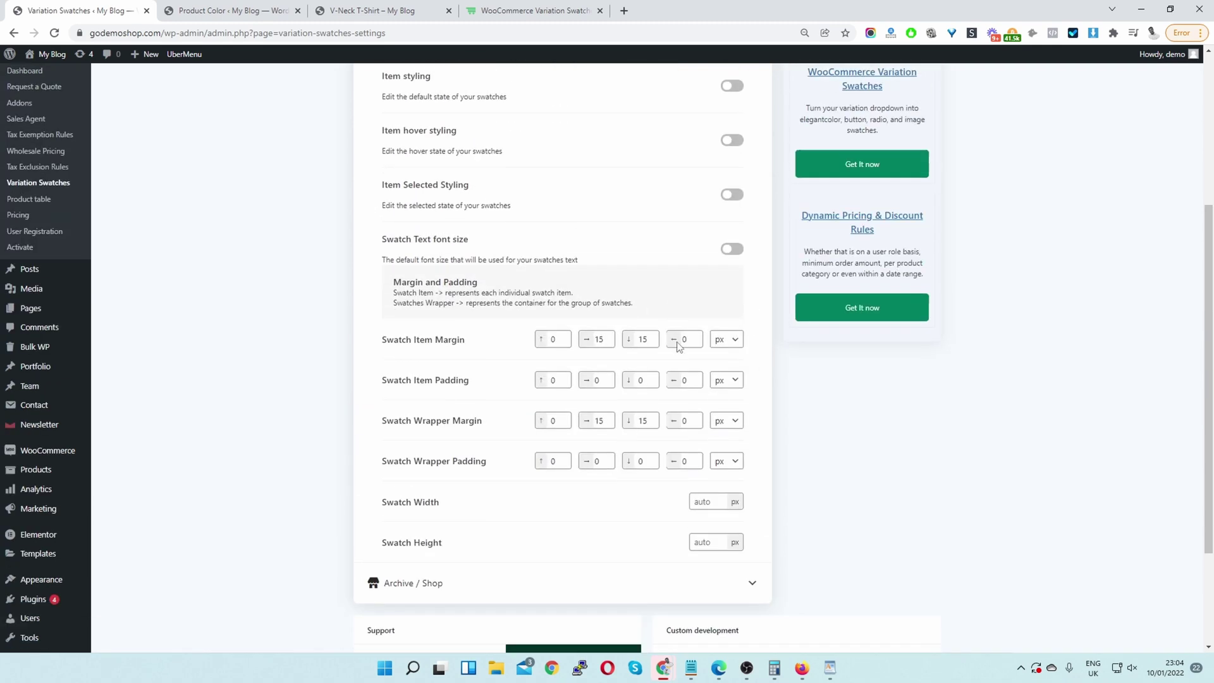
scroll(679, 346, down, 2)
click(706, 350)
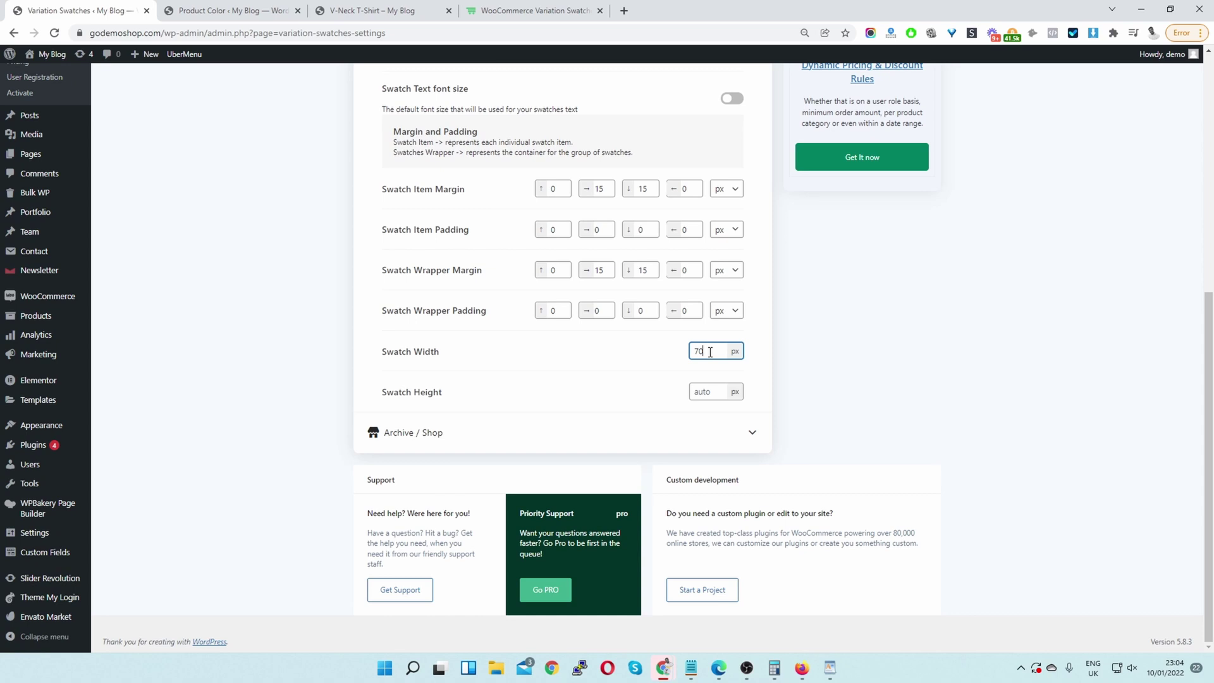
text(70)
key(Return)
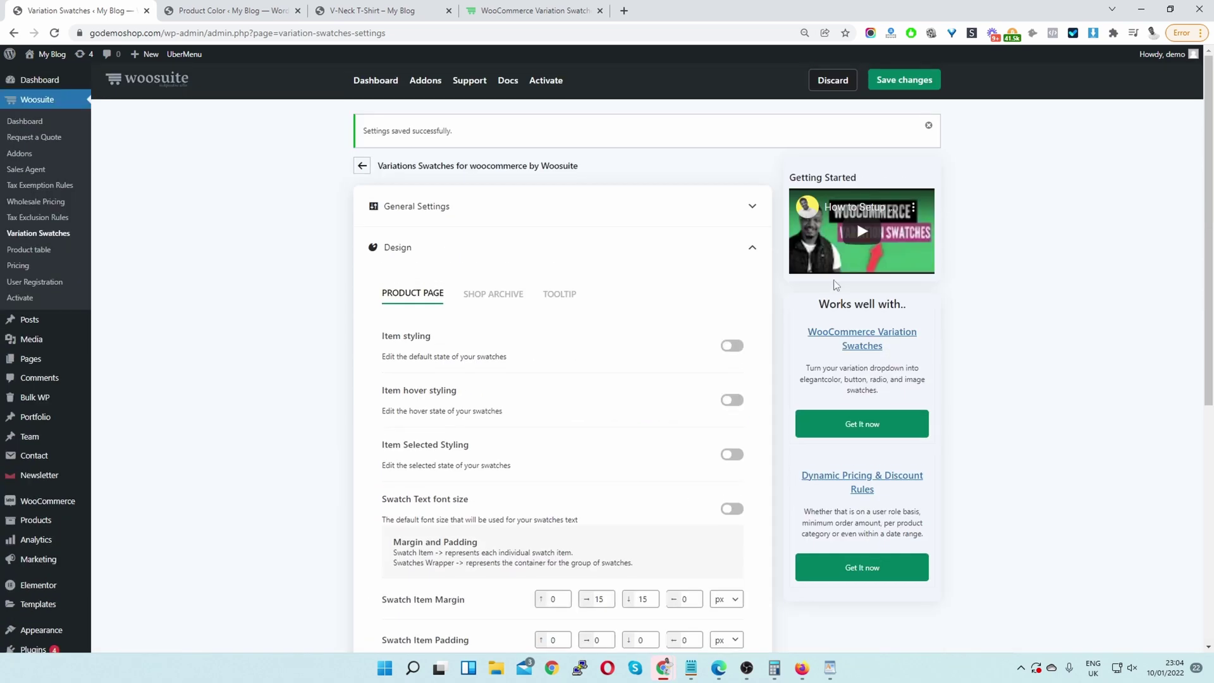
click(923, 84)
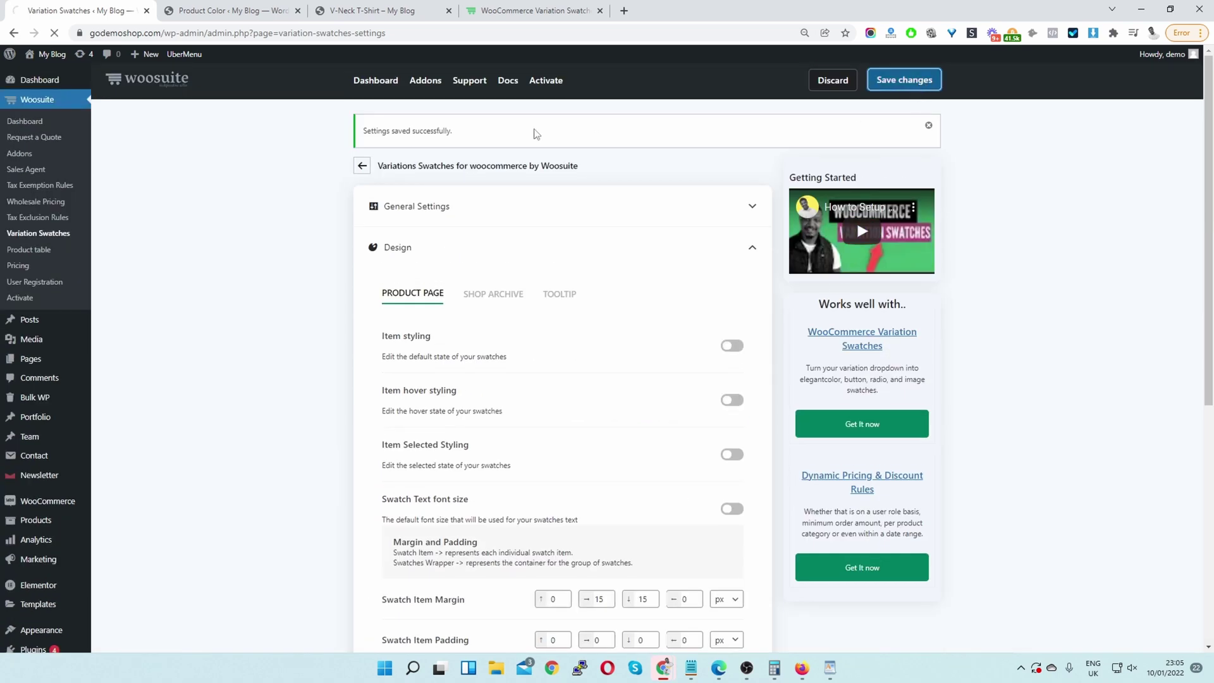
Step: Reload the V-Neck T-Shirt page twice to see the wider image swatches, then go to Product Color
click(379, 10)
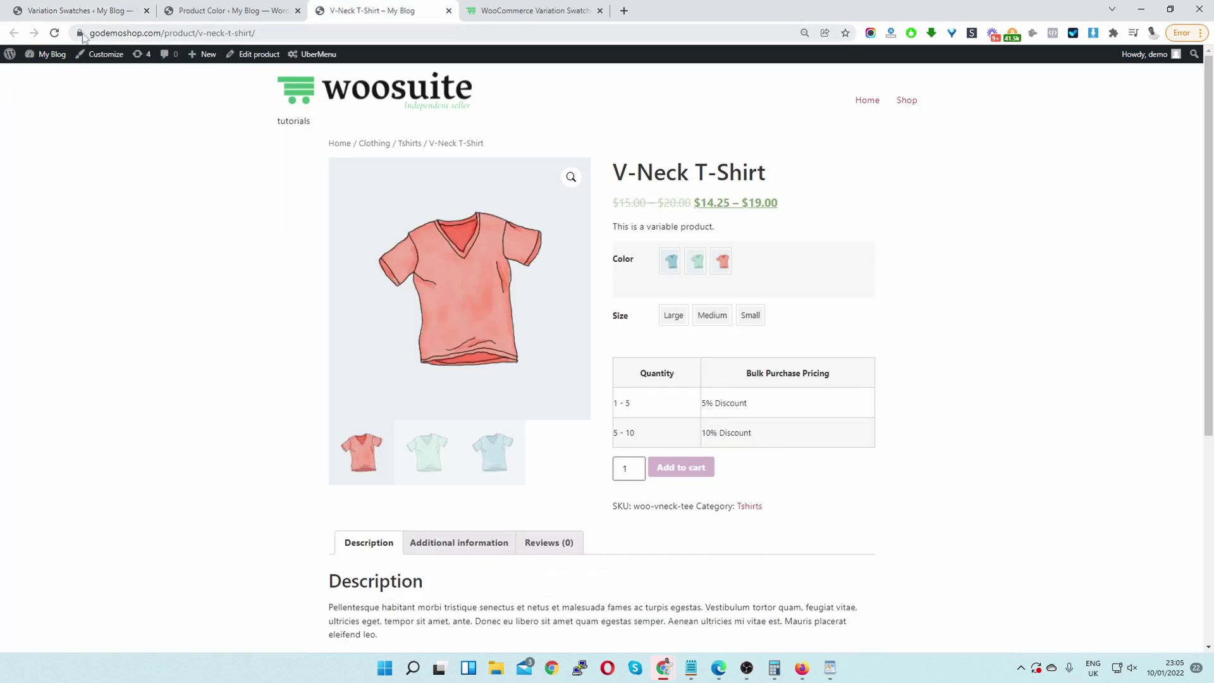
click(55, 33)
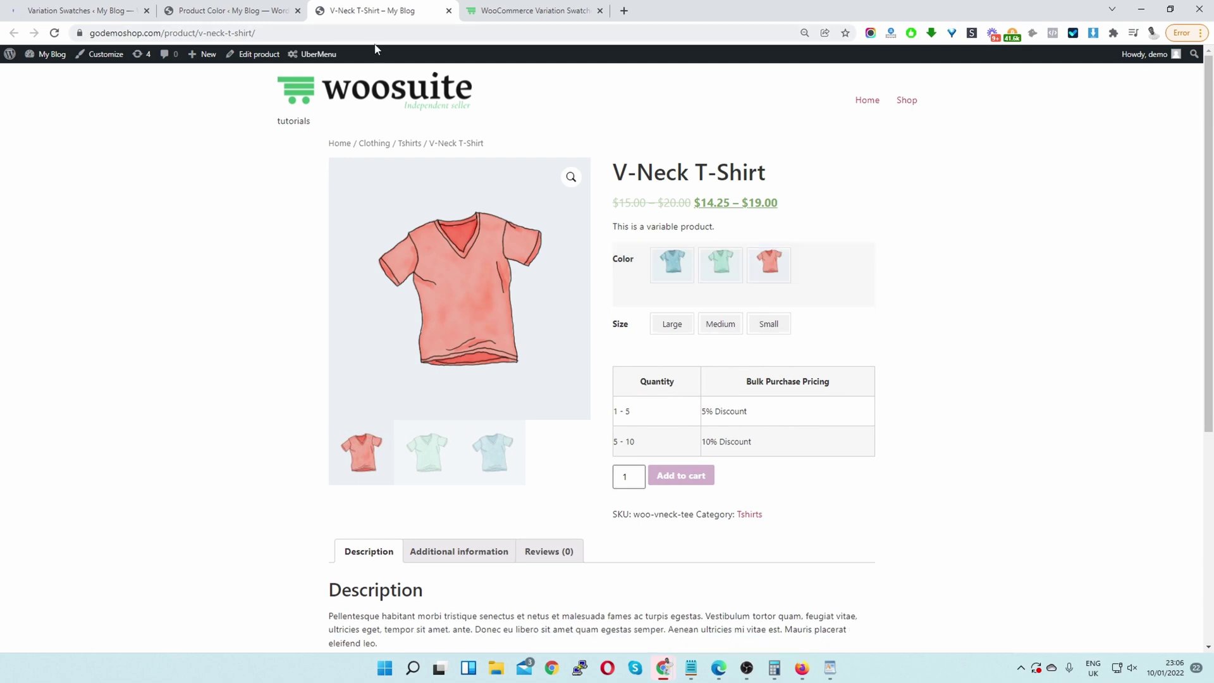
click(54, 33)
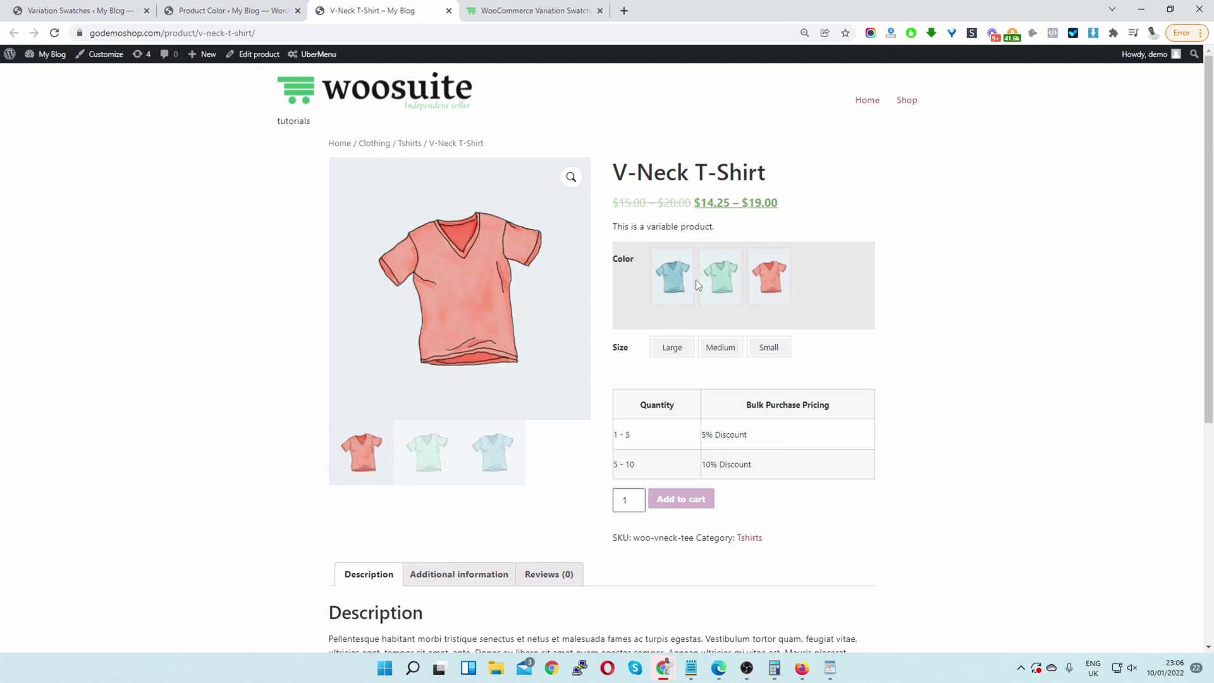
click(193, 9)
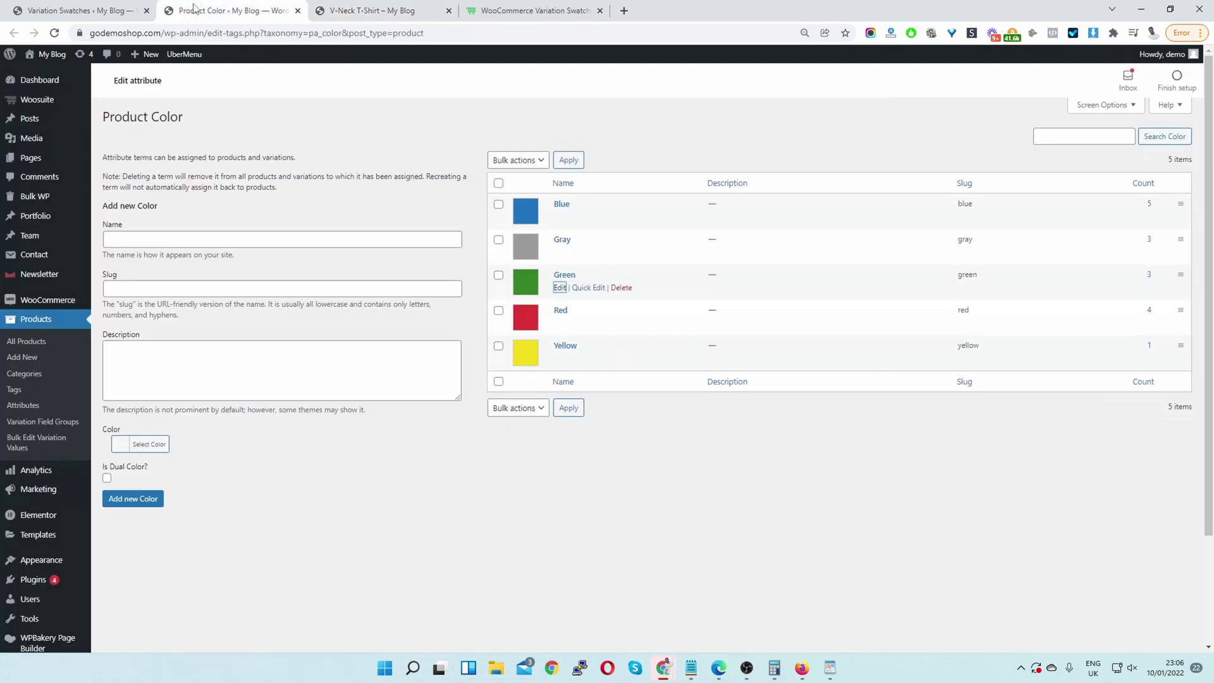
Step: Turn off Auto Convert Dropdowns To Image and enable Image Swatches for the Color attribute
click(92, 9)
scroll(658, 217, down, 5)
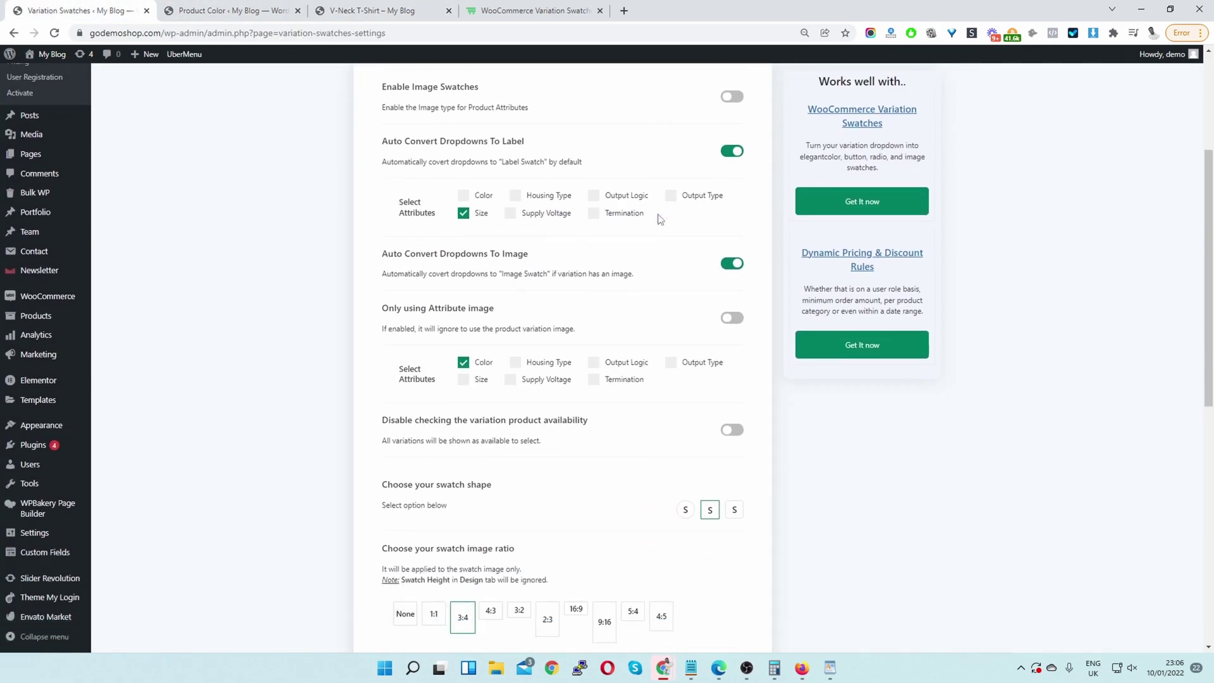
click(730, 191)
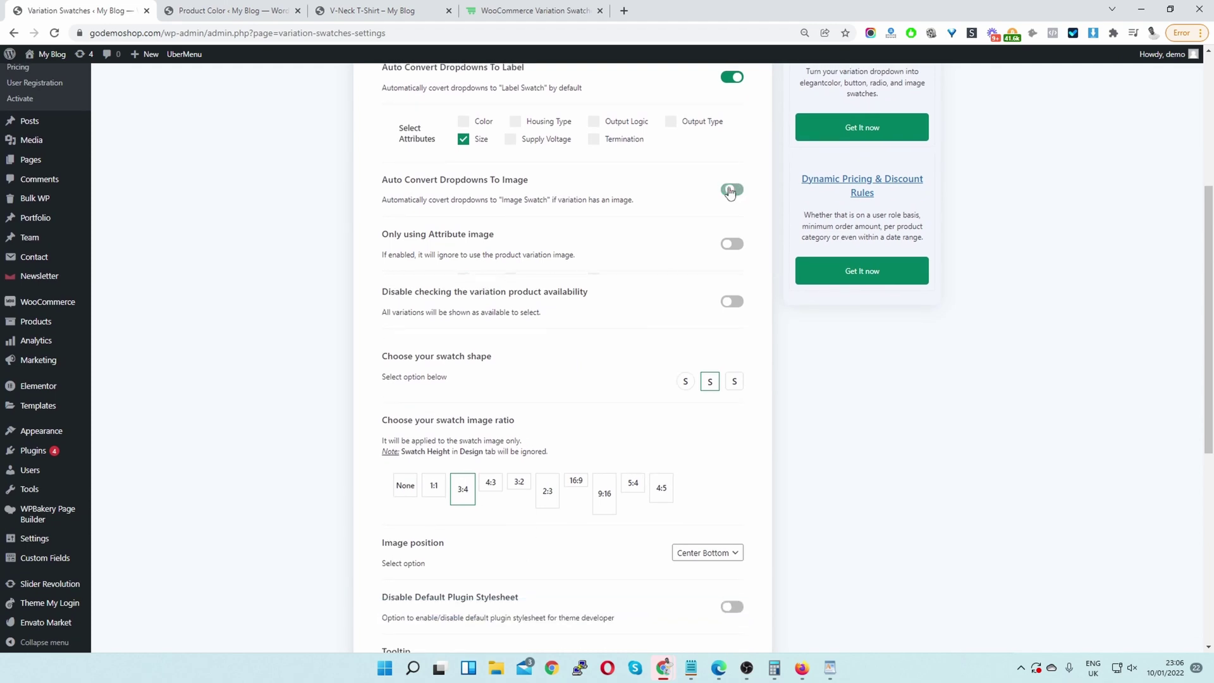
scroll(687, 258, up, 5)
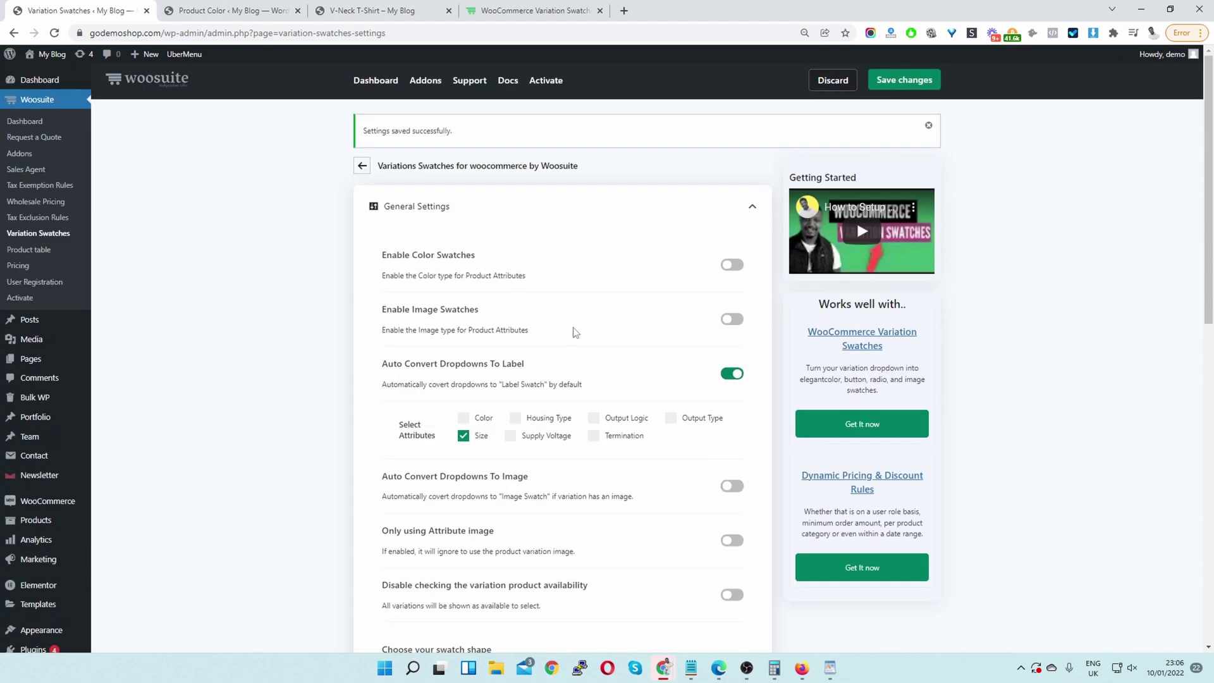
click(732, 320)
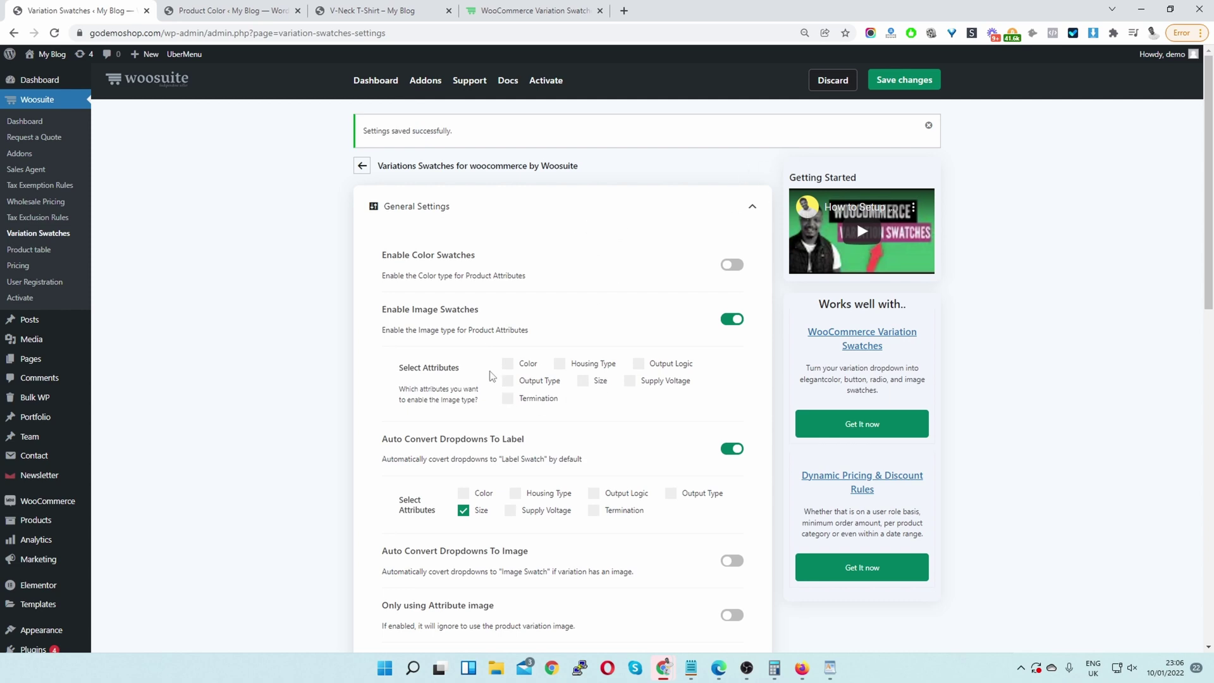
click(512, 368)
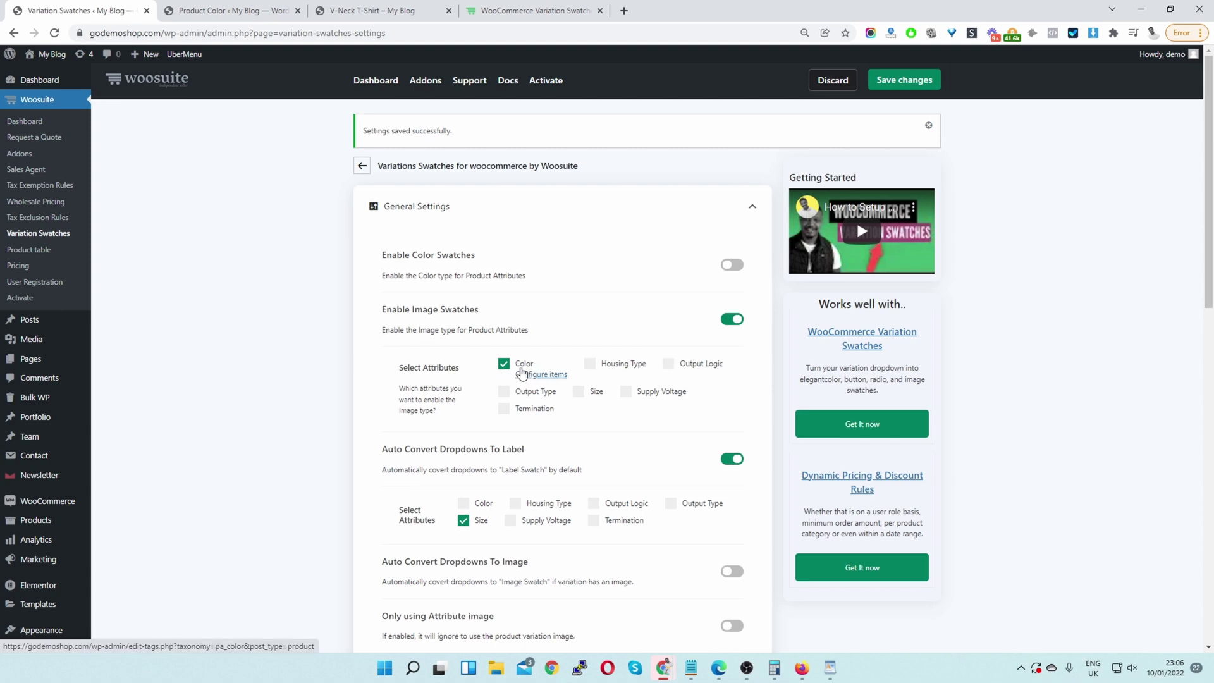
Step: Save the swatch settings and switch to the V-Neck T-Shirt product page
middle_click(541, 377)
scroll(541, 378, down, 1)
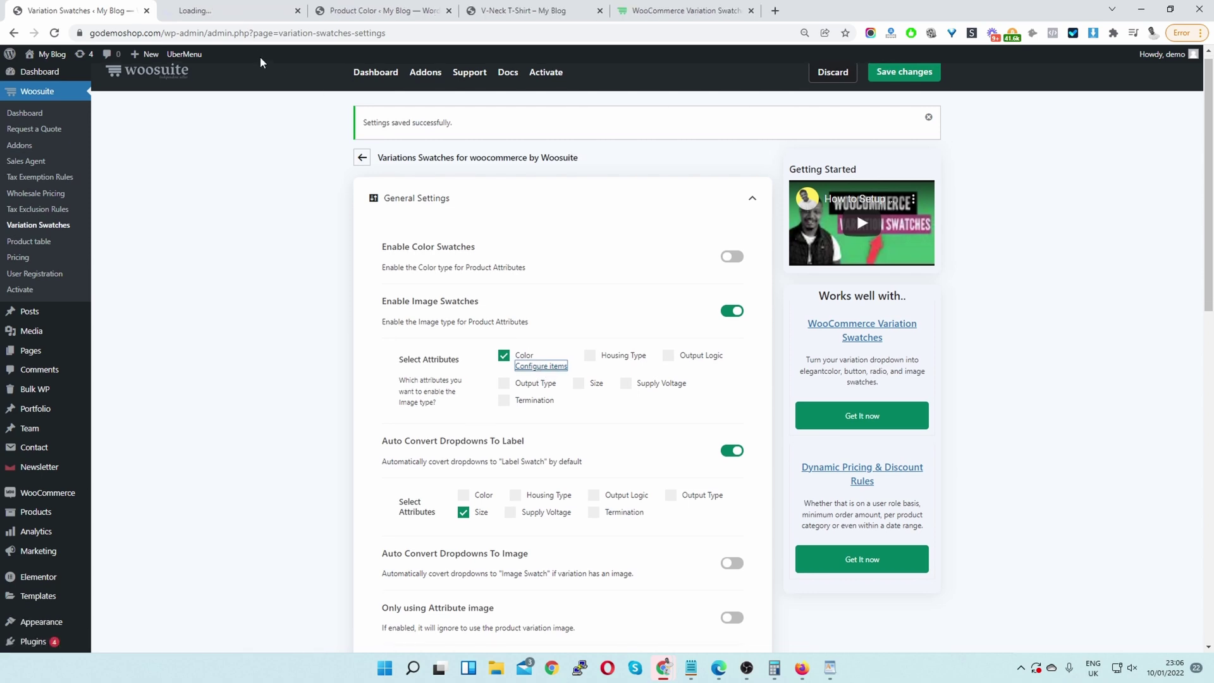
middle_click(375, 12)
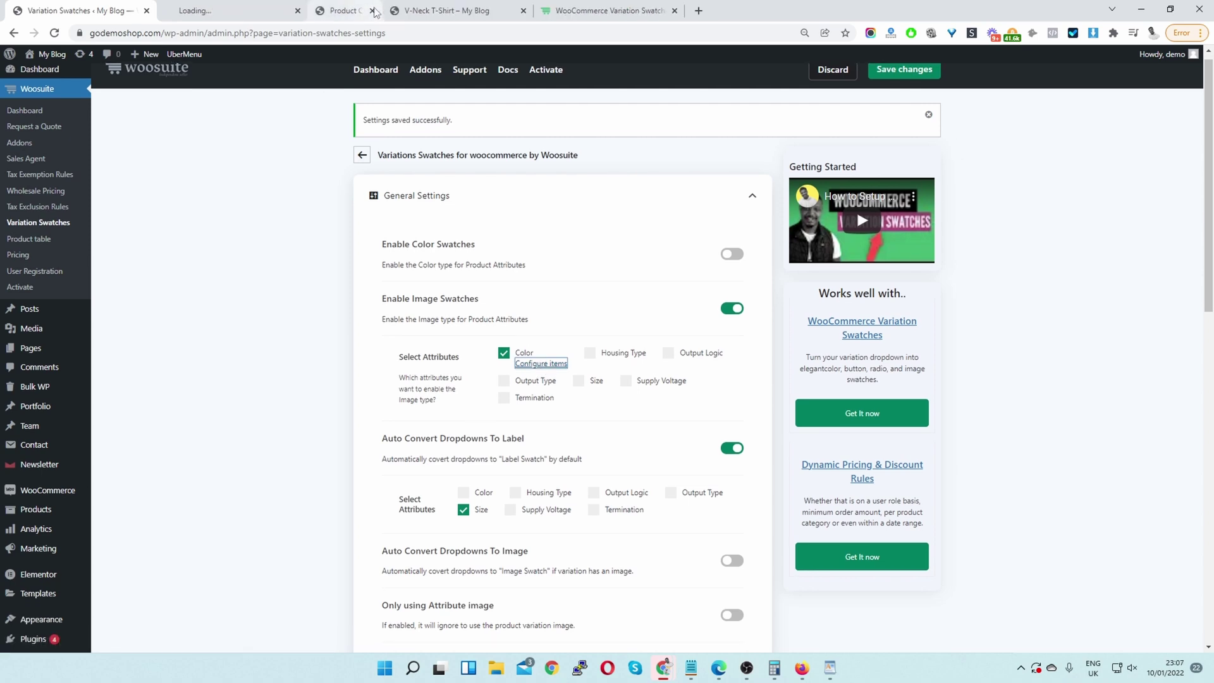
click(898, 84)
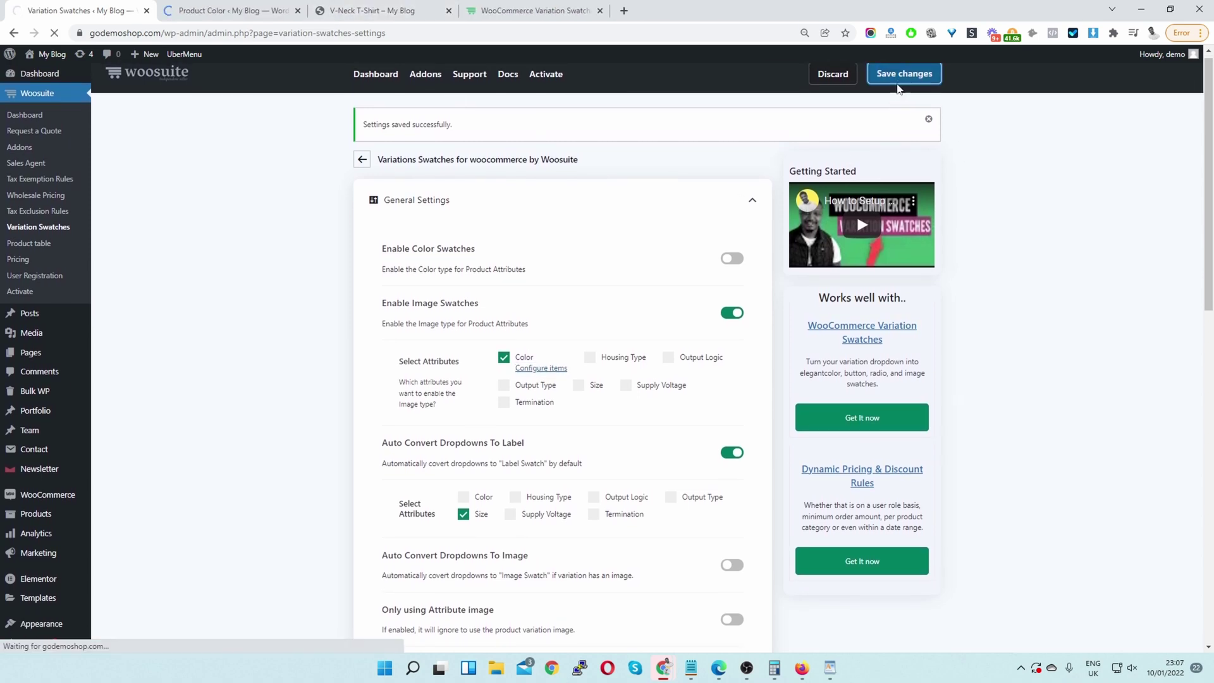
click(387, 13)
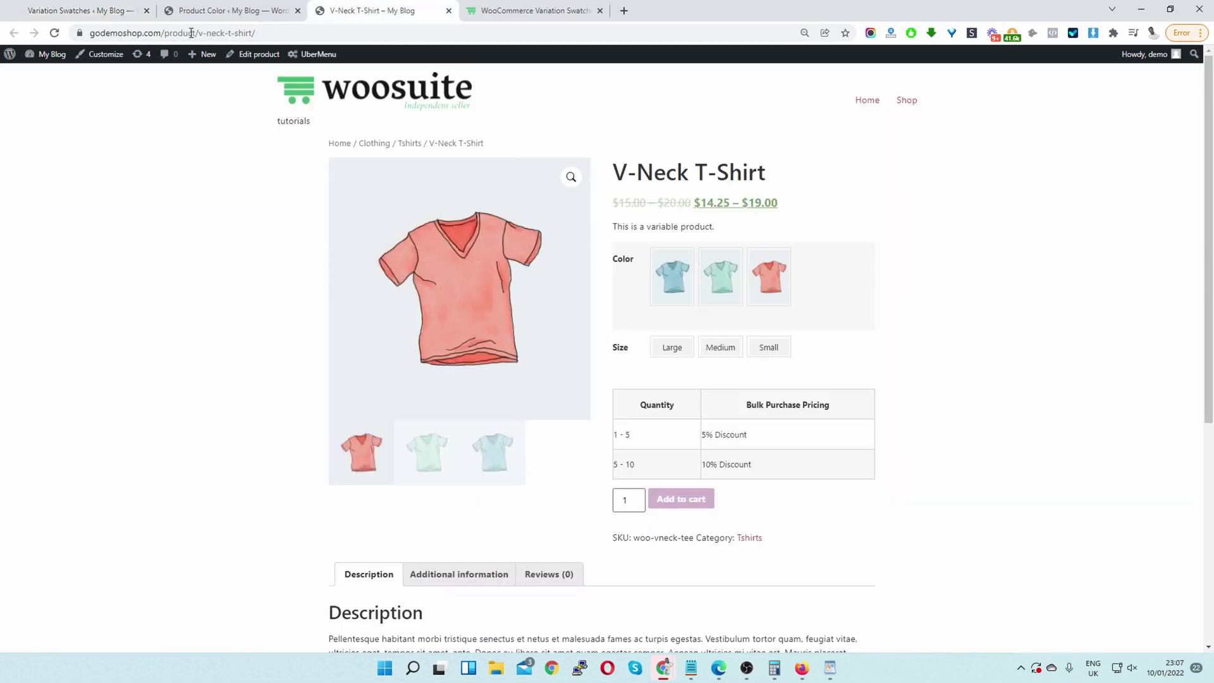
Step: Reload the V-Neck T-Shirt page to view the new swatches, then go to Product Color terms
click(54, 32)
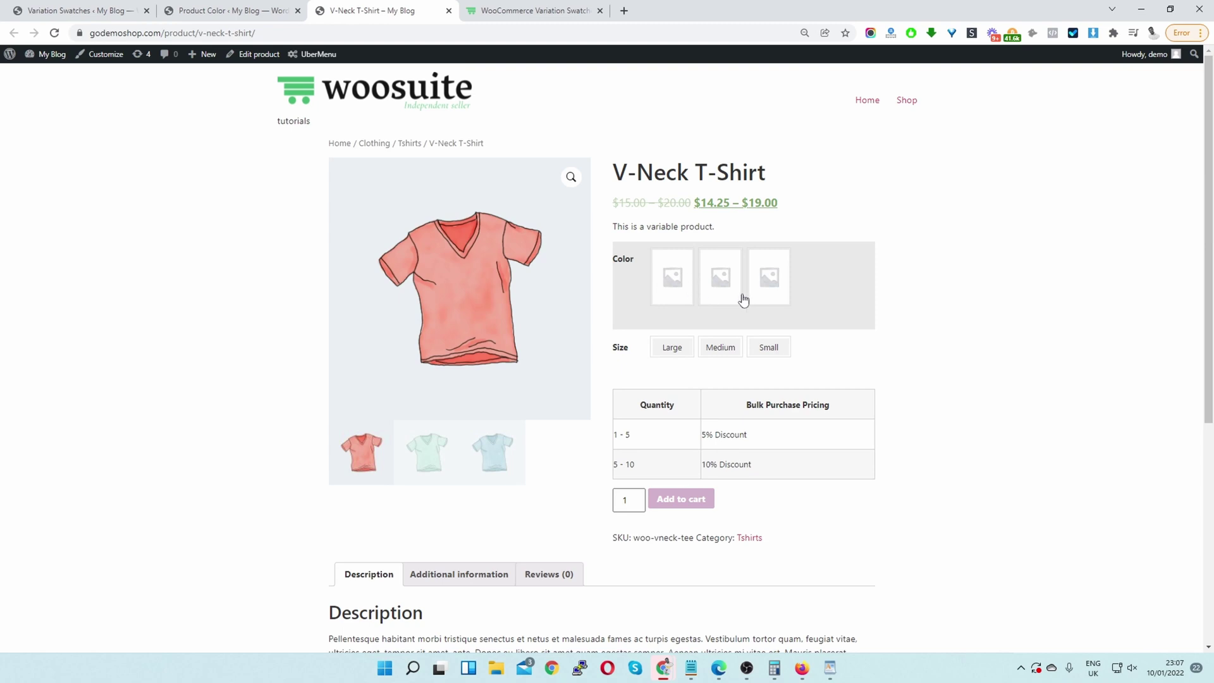
click(210, 11)
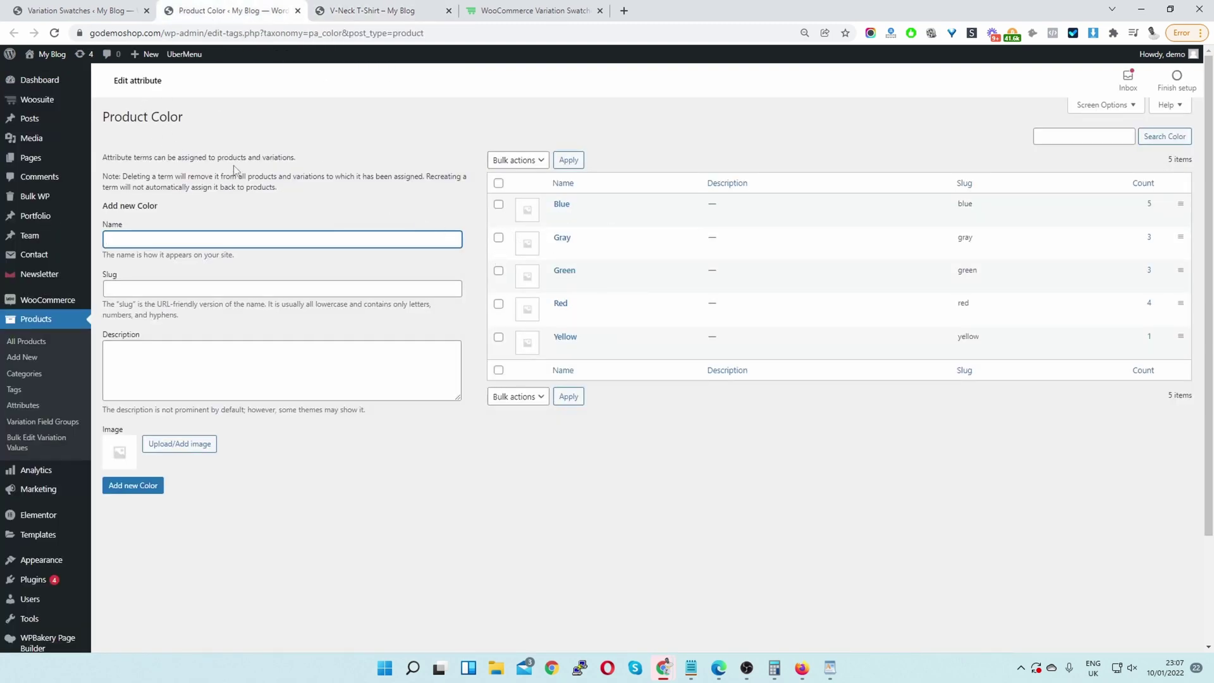
key(ctrl+Page_Up)
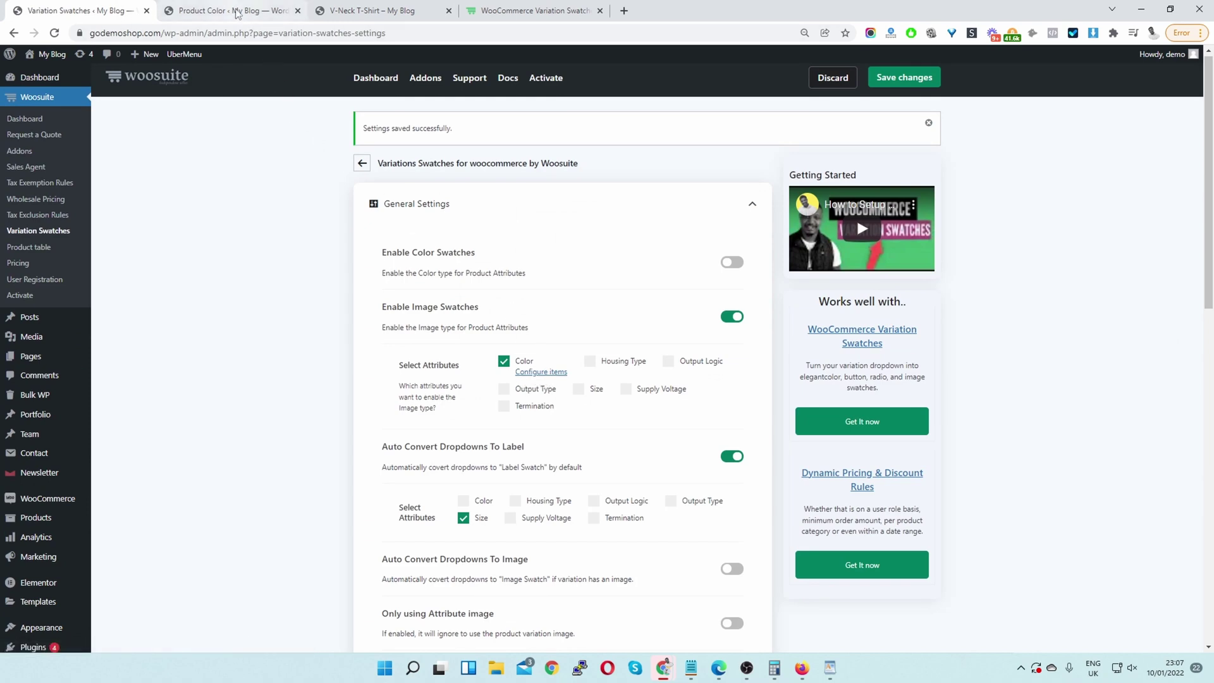
click(252, 11)
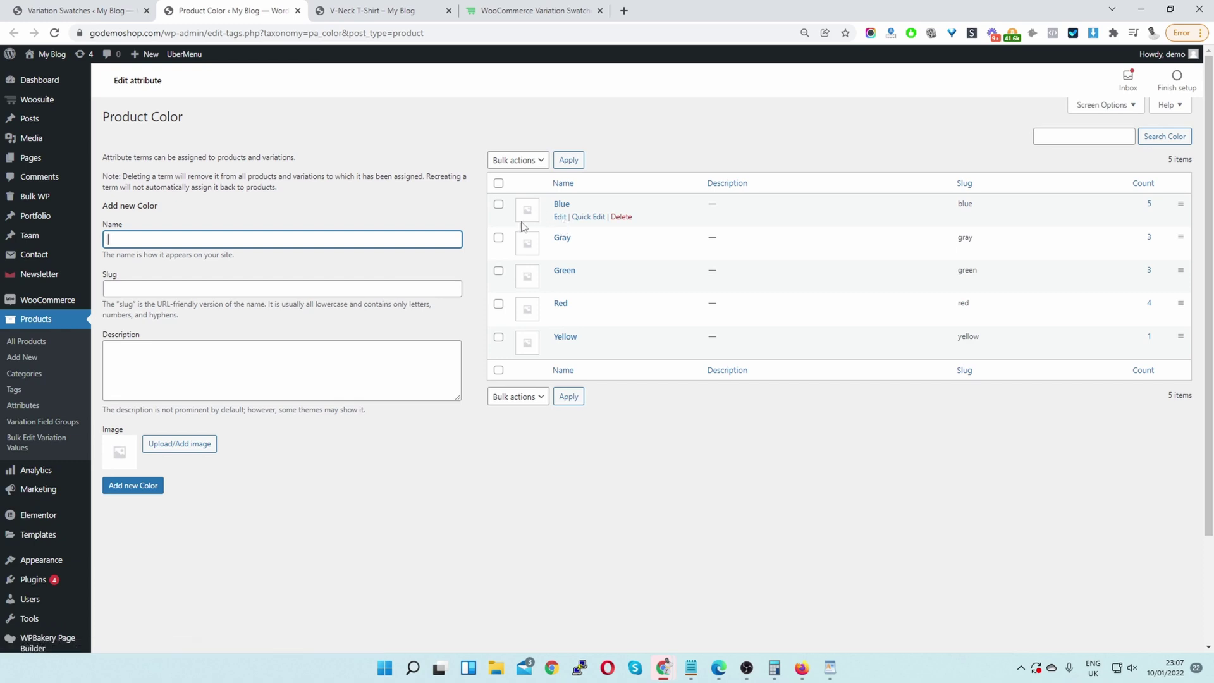
Step: Open the Blue, Green and Red edit pages in new tabs and switch to Blue's
scroll(556, 218, down, 1)
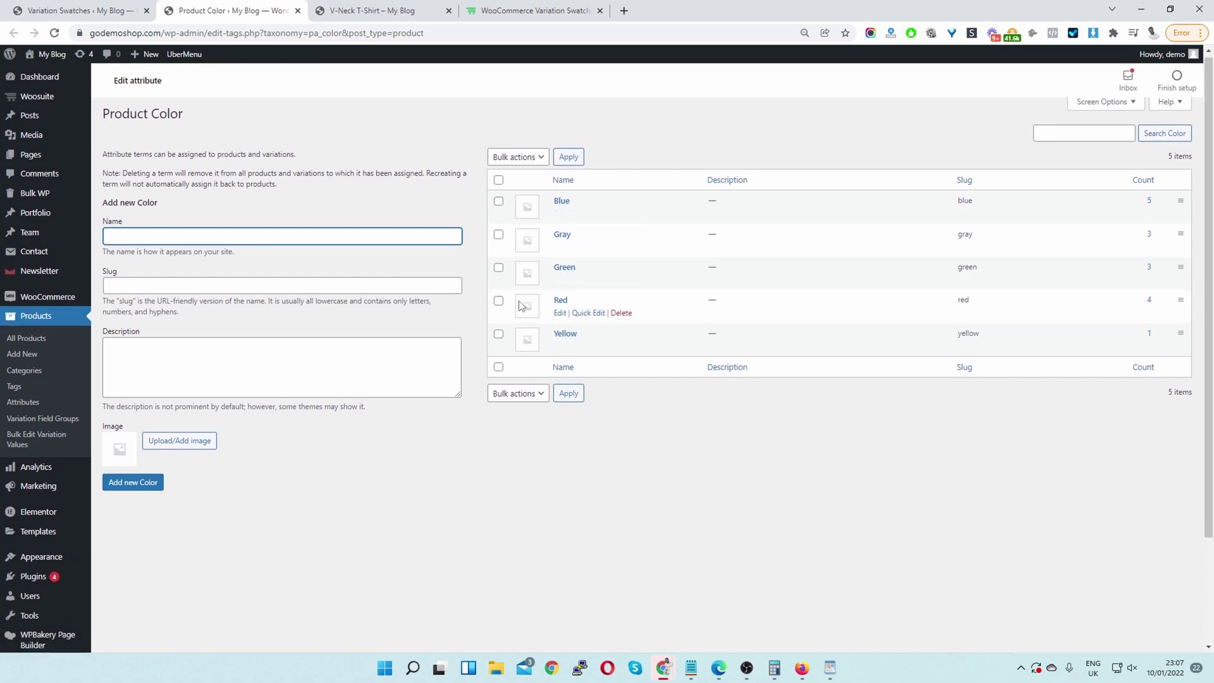
middle_click(561, 215)
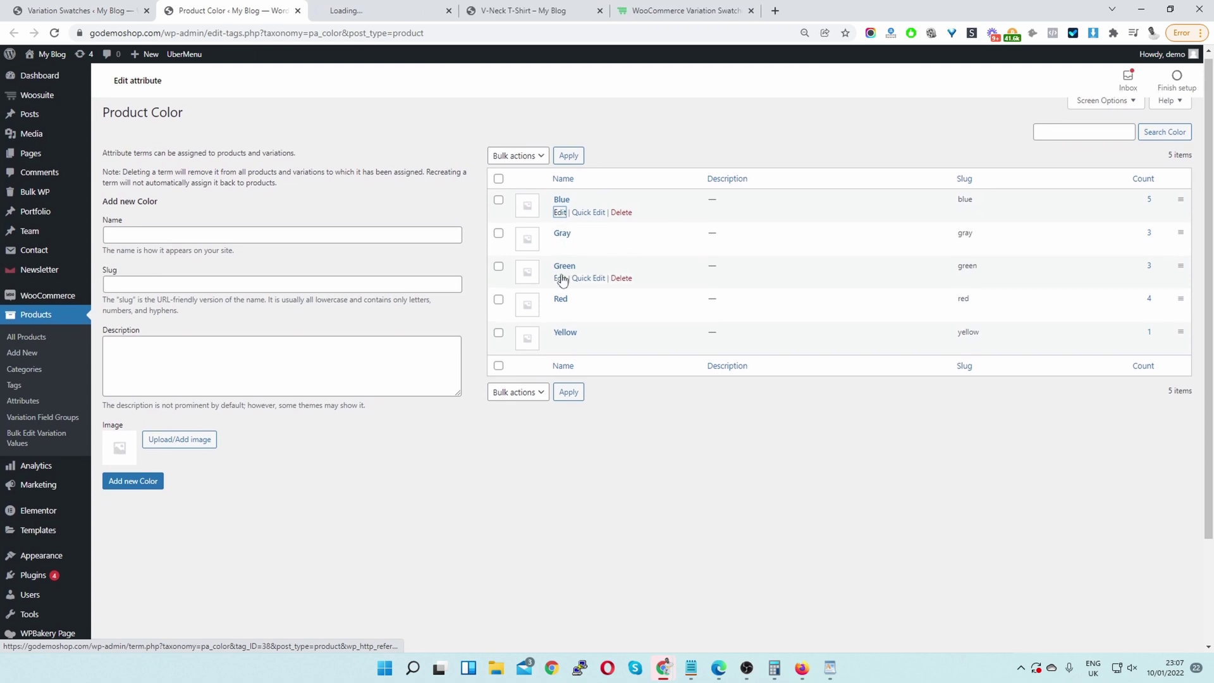
scroll(560, 281, up, 1)
middle_click(558, 282)
middle_click(559, 315)
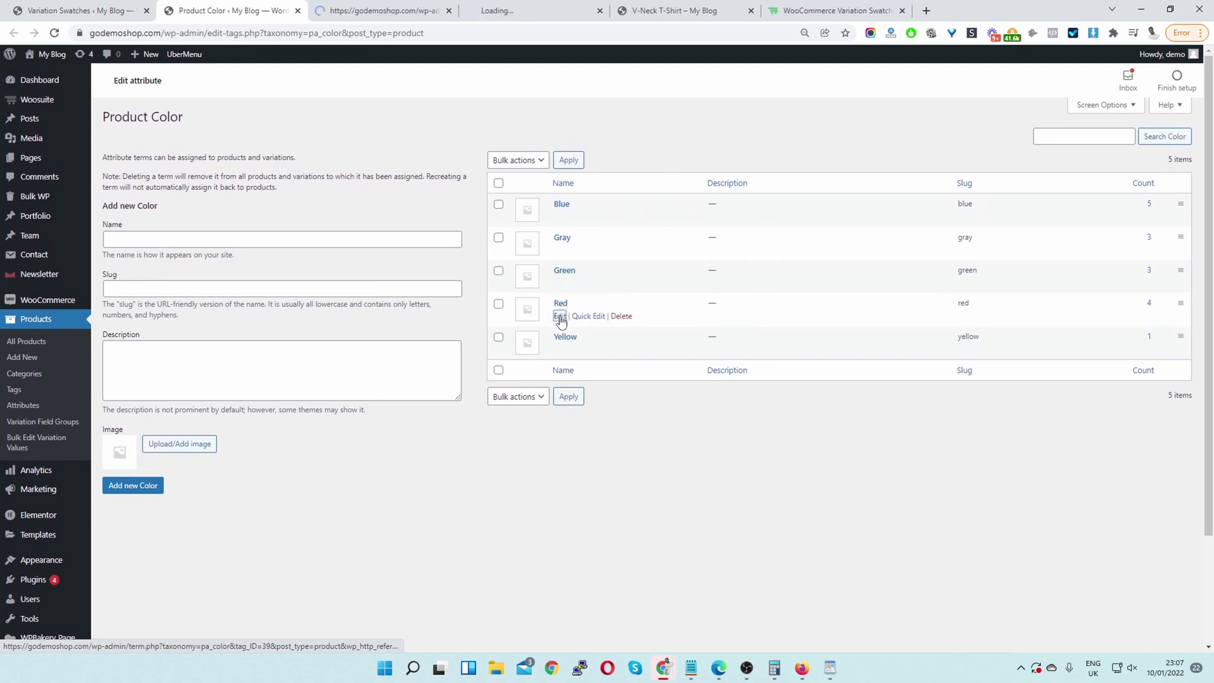
click(366, 10)
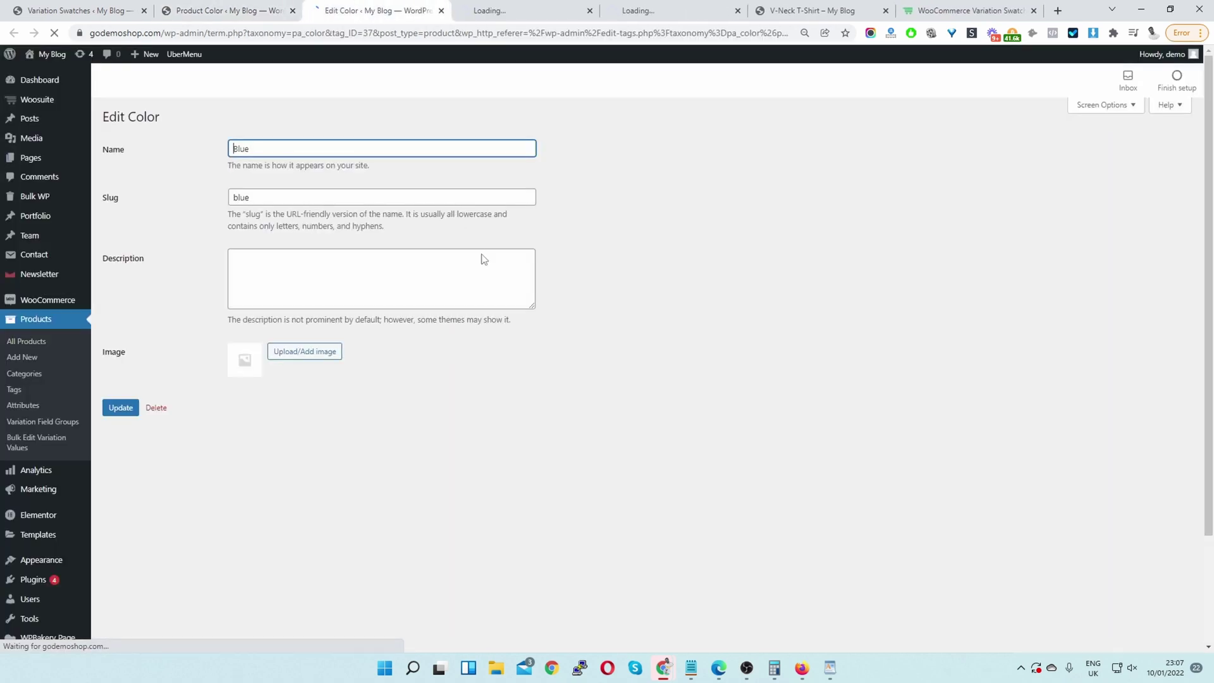
Step: Upload three pattern images to the media library and set the flowers image on Blue
click(272, 353)
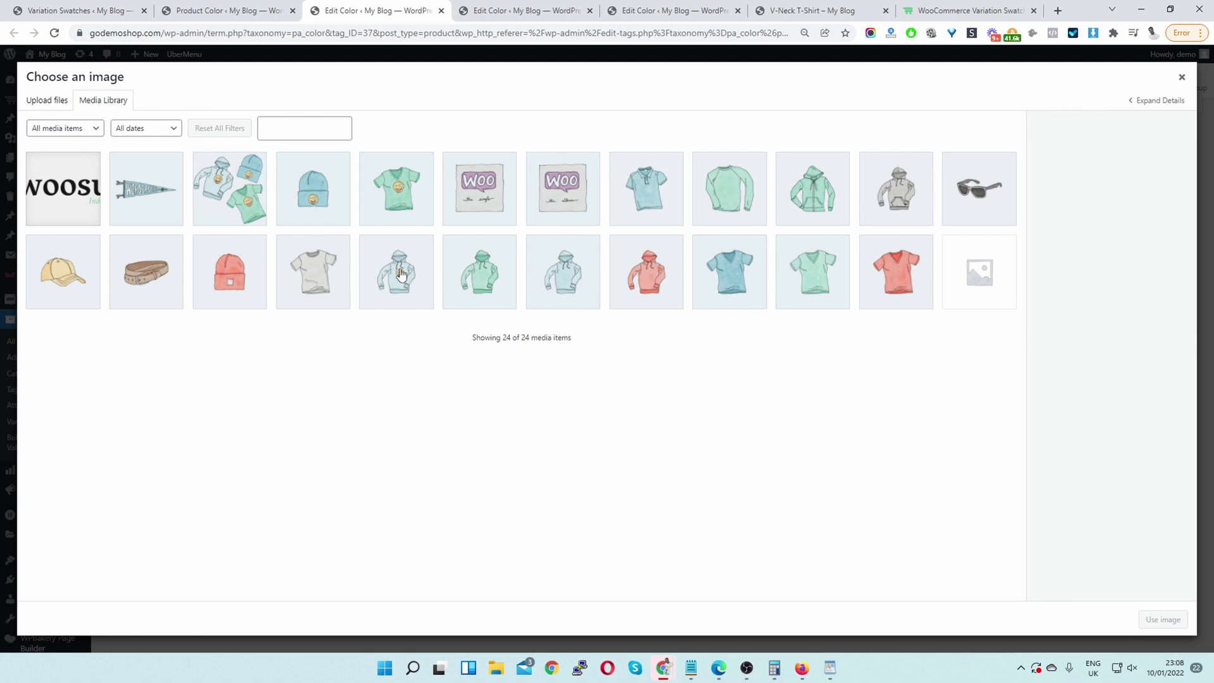
click(58, 102)
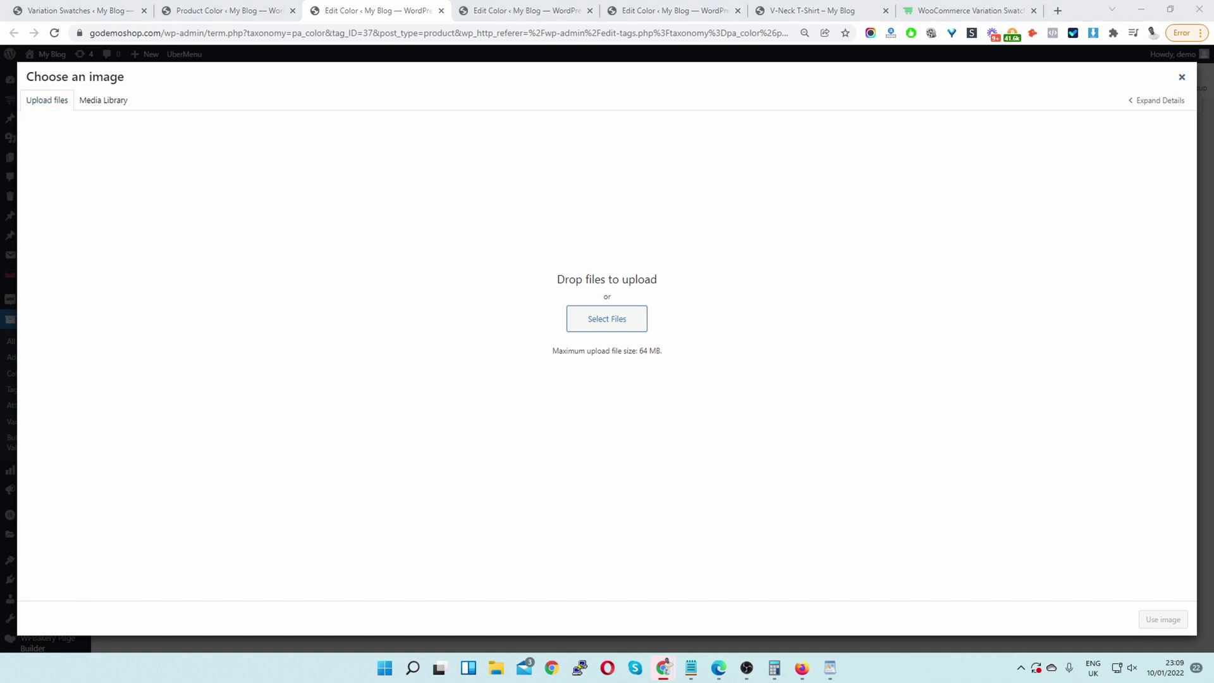
drag(0, 506, 482, 506)
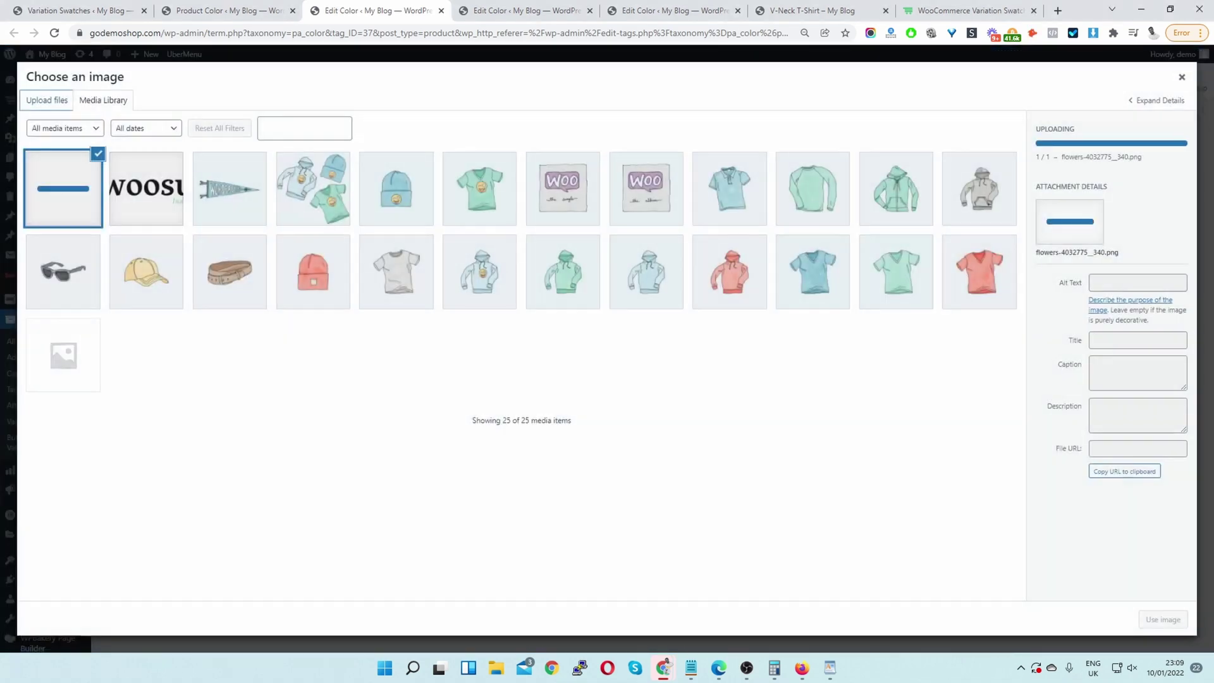
drag(0, 282, 546, 281)
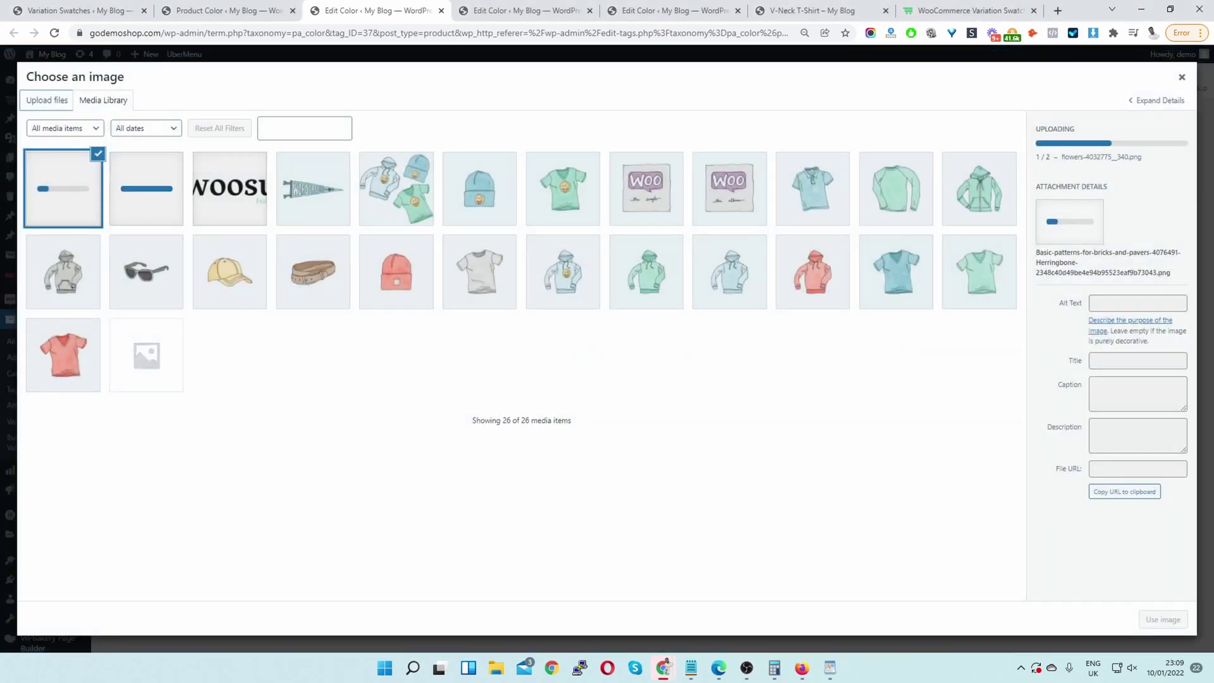
drag(0, 332, 555, 360)
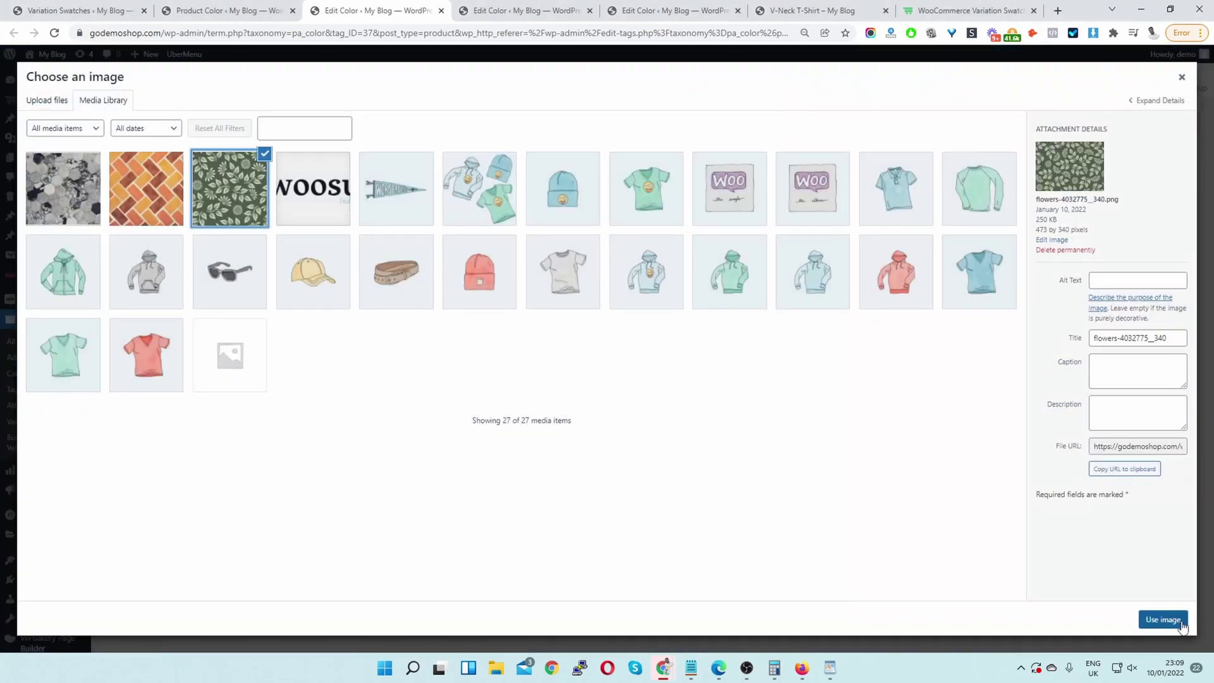
click(1181, 621)
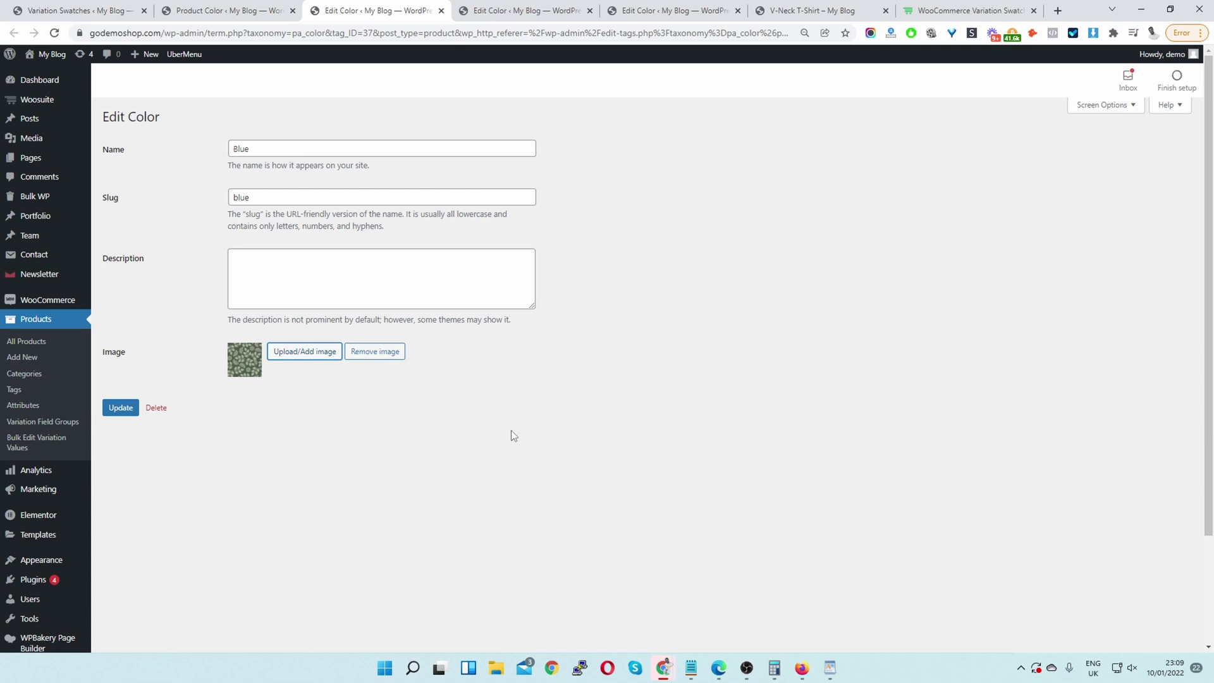
Step: Replace Blue's swatch with the brick pattern image and update the colour term
click(296, 353)
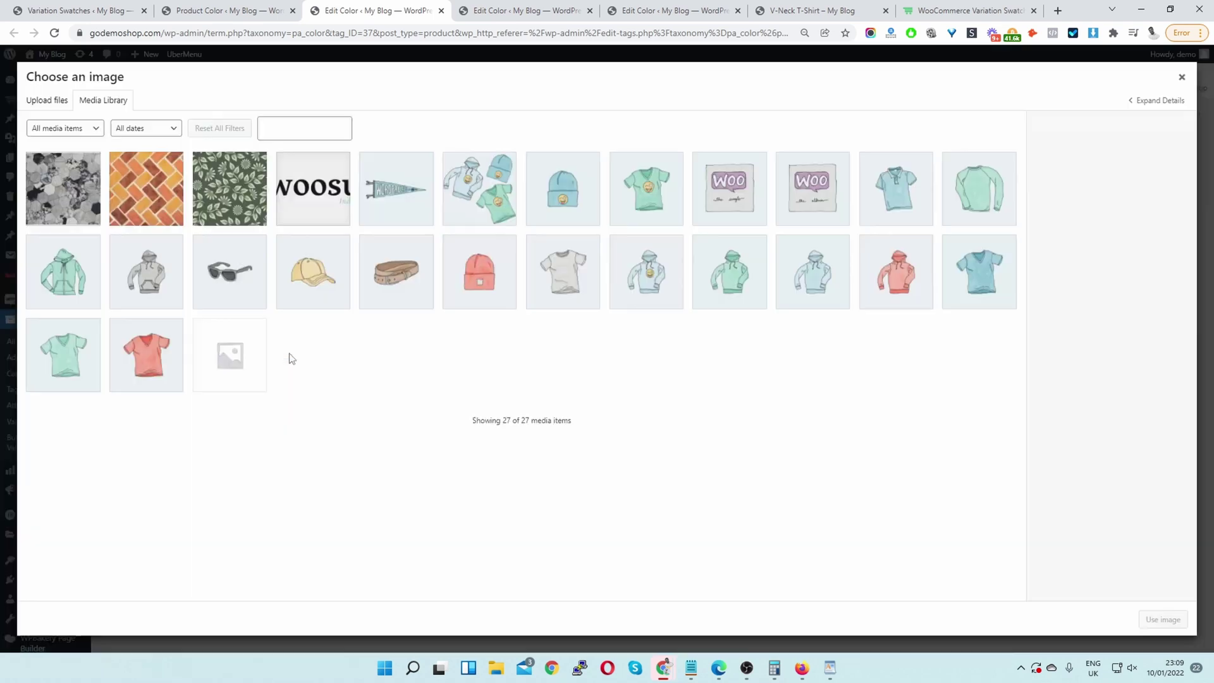
click(144, 188)
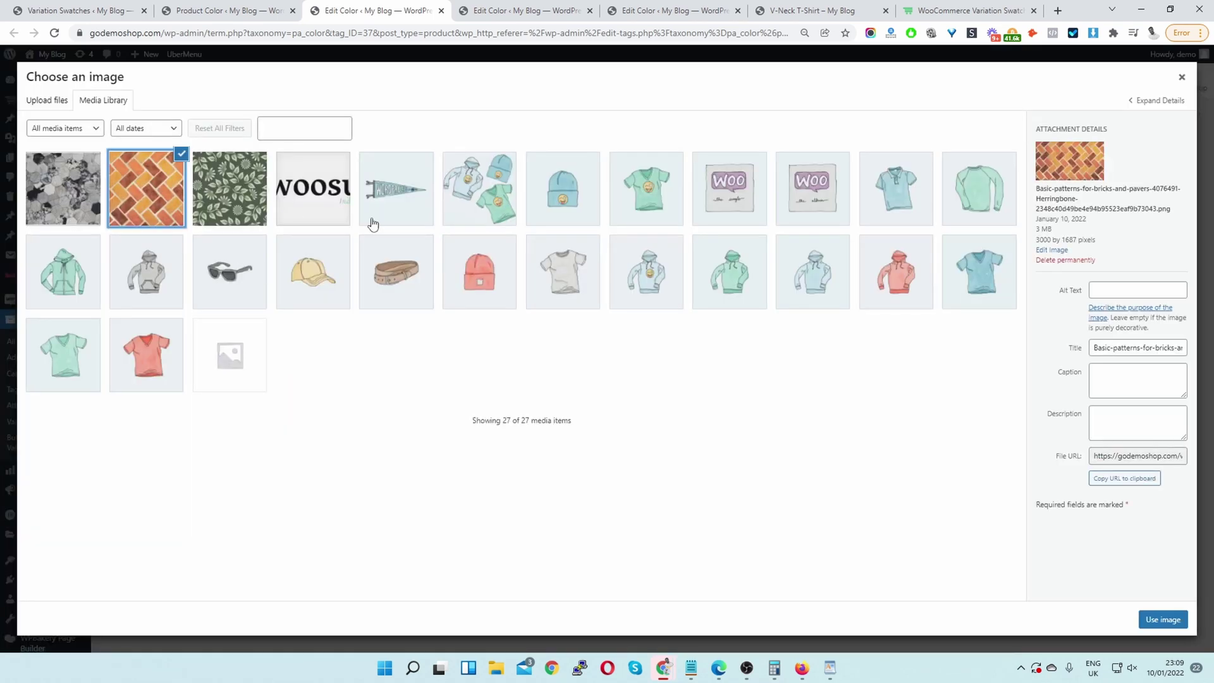
click(1160, 620)
click(128, 411)
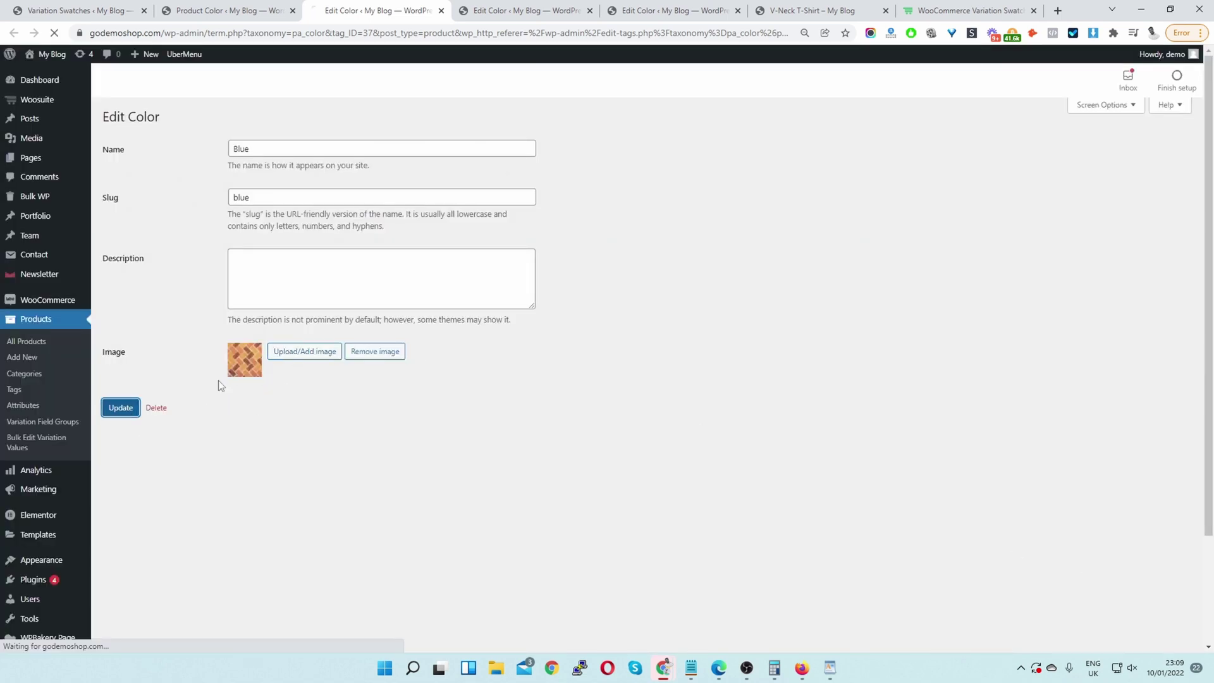
double_click(262, 149)
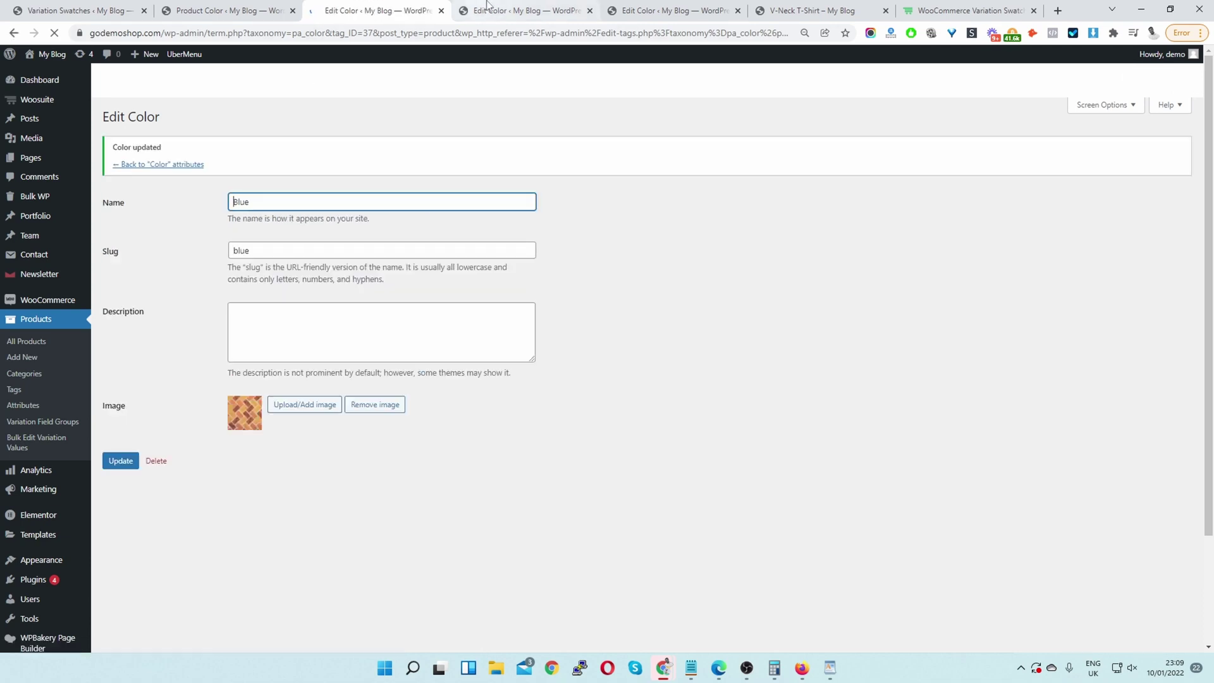
Step: Give Green the leaf pattern image as its swatch and save it
click(487, 11)
click(277, 359)
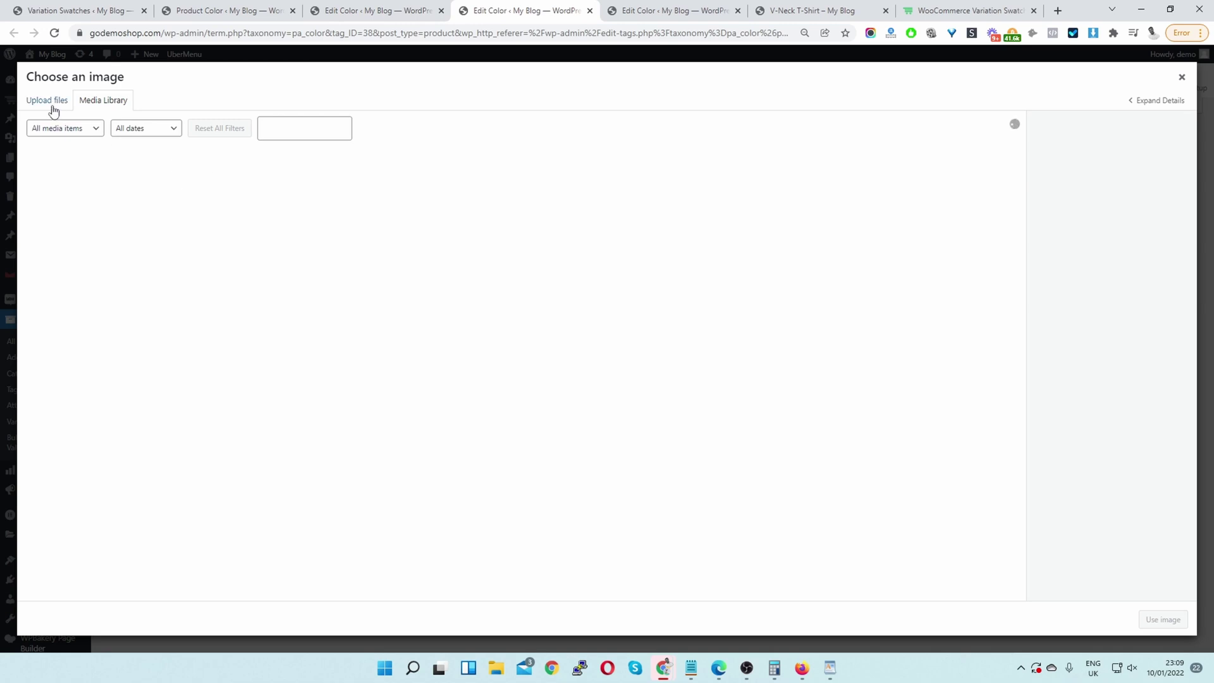
click(1162, 619)
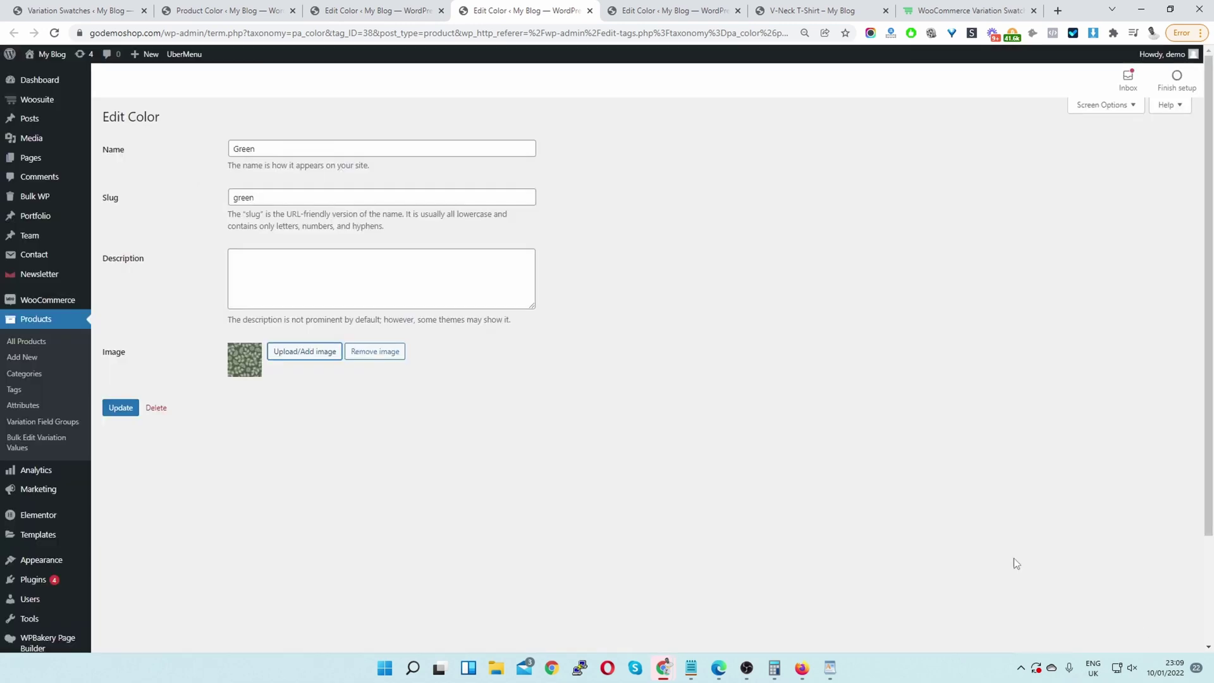
click(123, 408)
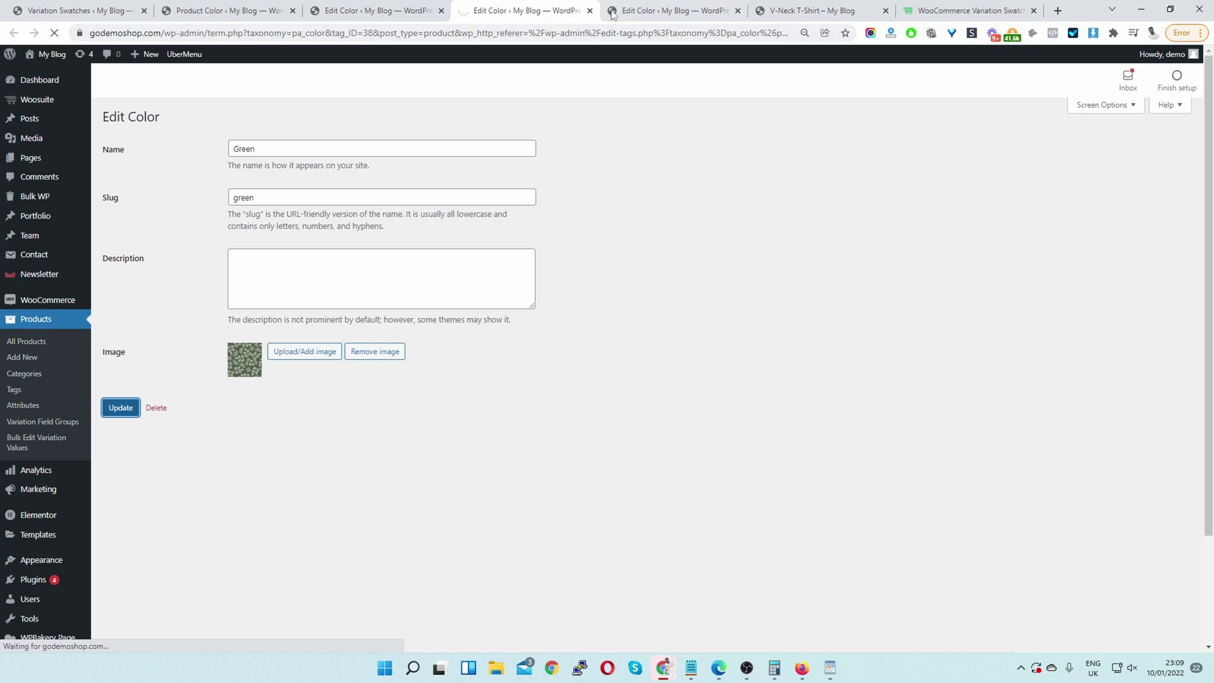
Step: Assign Red the grey design-patterns image, update it, and go to the V-Neck T-Shirt page
click(612, 14)
click(303, 351)
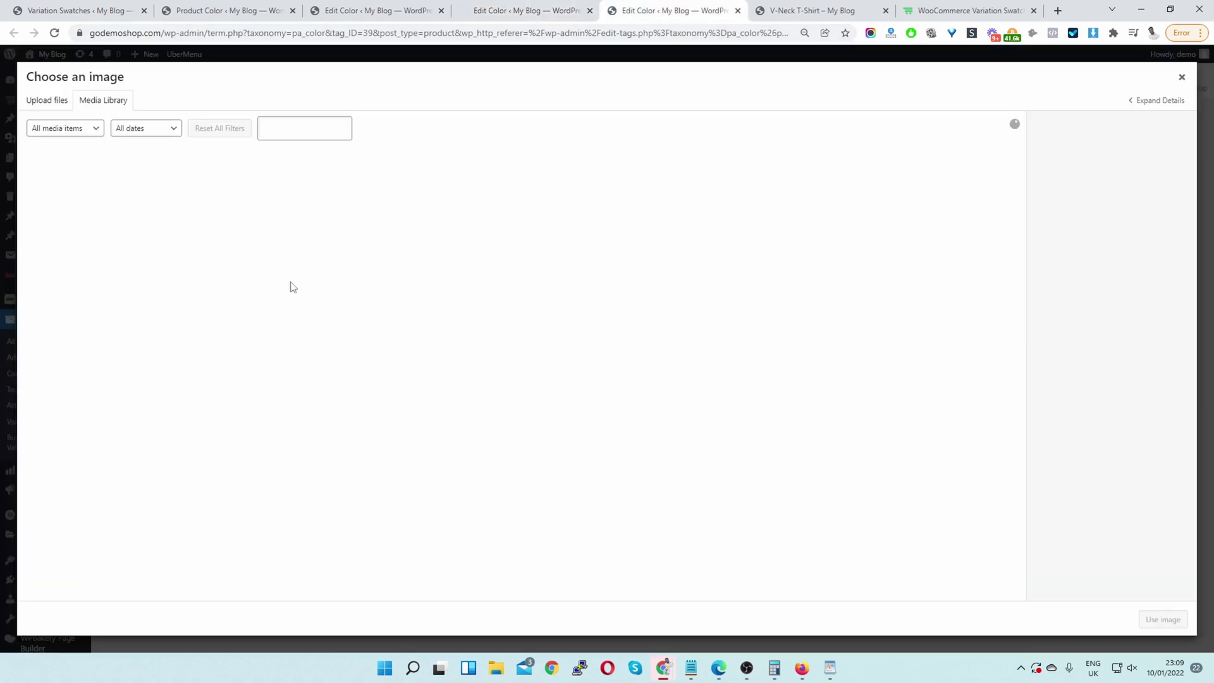
click(97, 203)
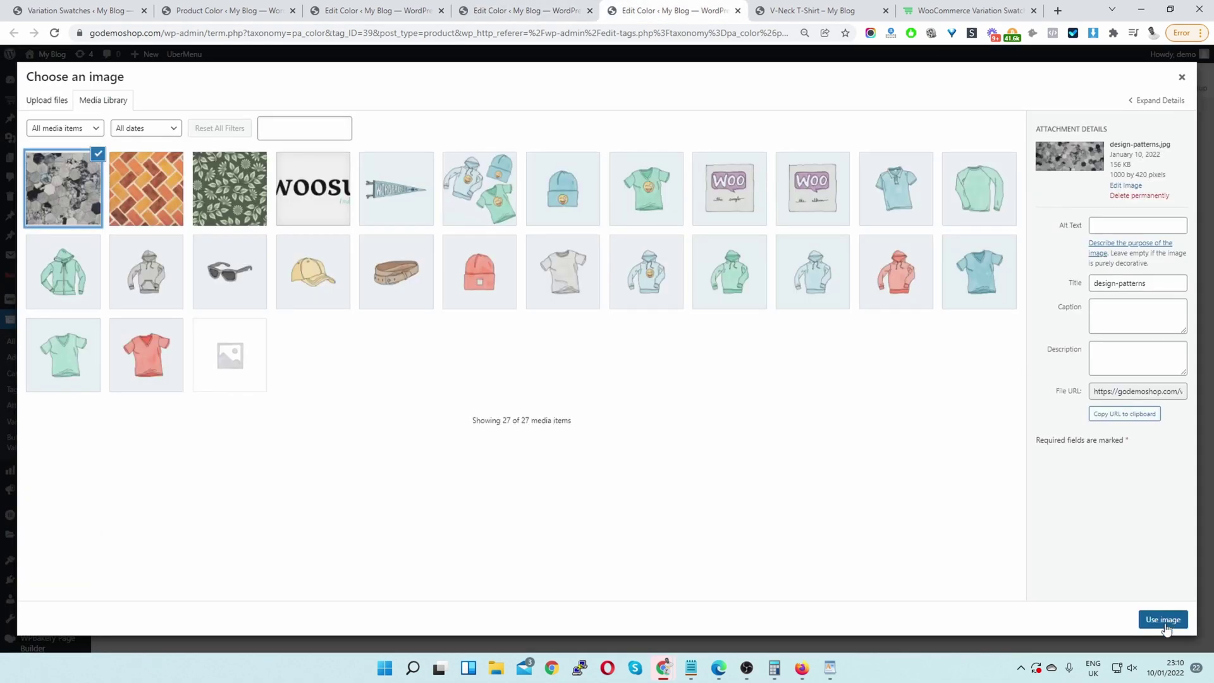
click(1160, 618)
click(120, 407)
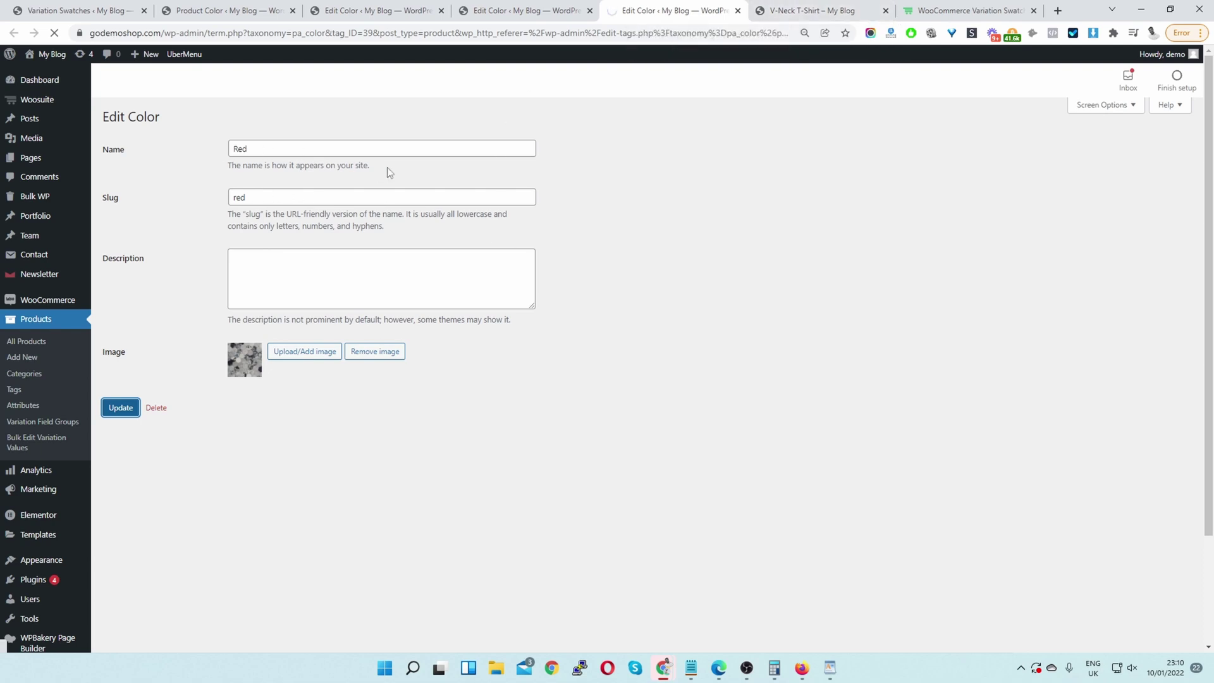
click(834, 10)
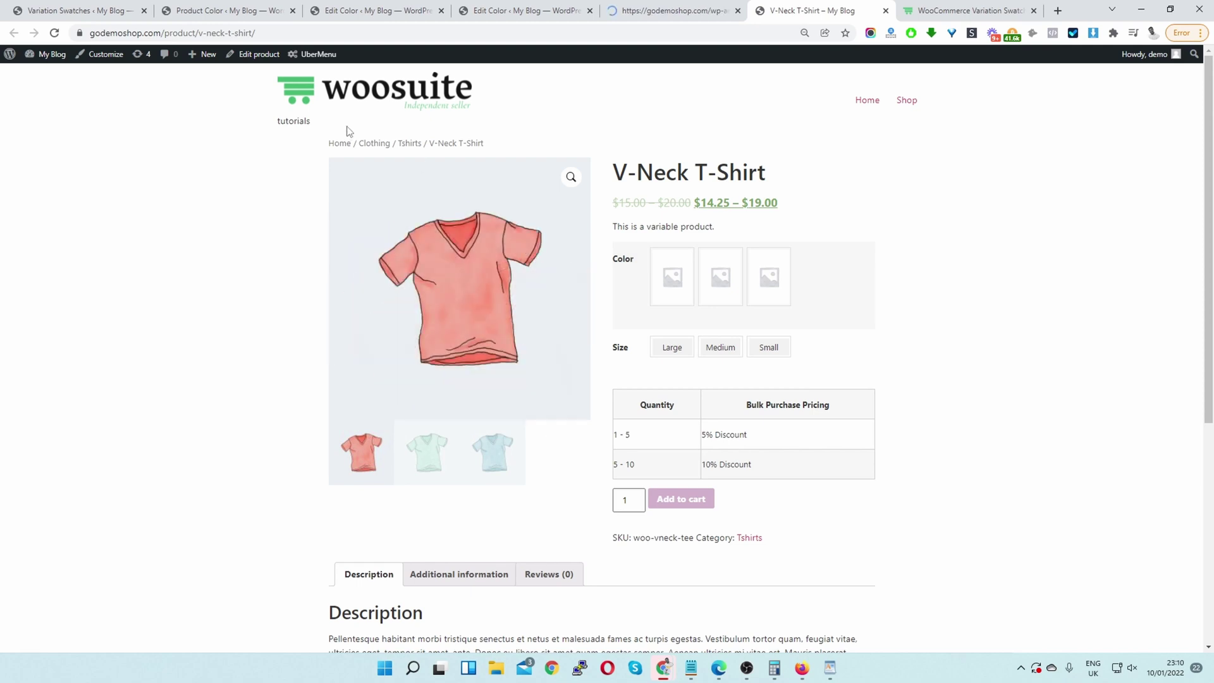
Step: Reload the V-Neck T-Shirt page to see the brick, leaf and grey image swatches, then go back to swatch settings
click(59, 36)
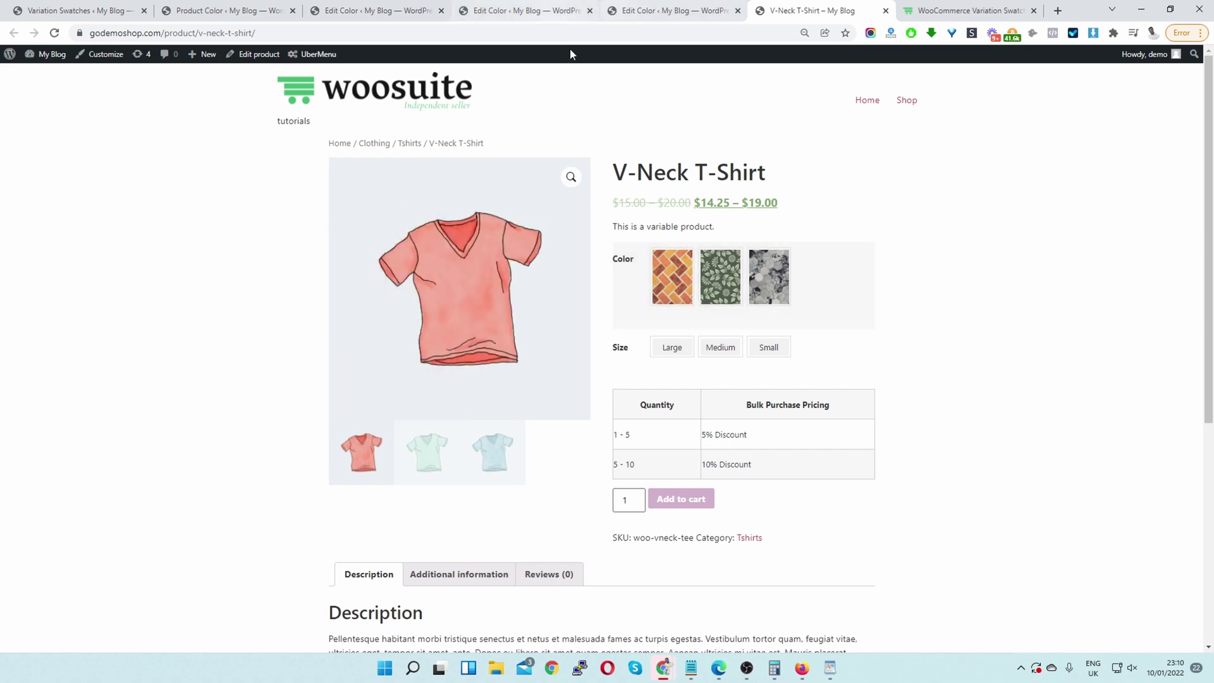
click(89, 11)
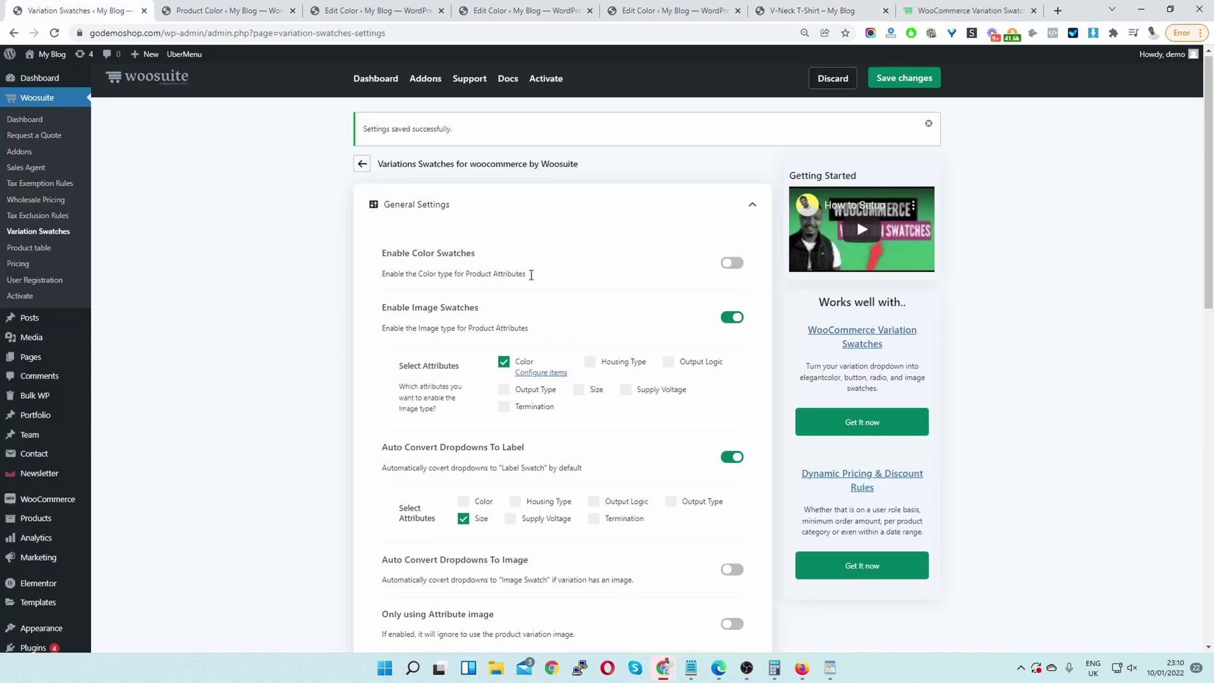
Step: Set the swatch image ratio to 16:9
scroll(682, 375, down, 1)
scroll(682, 375, down, 10)
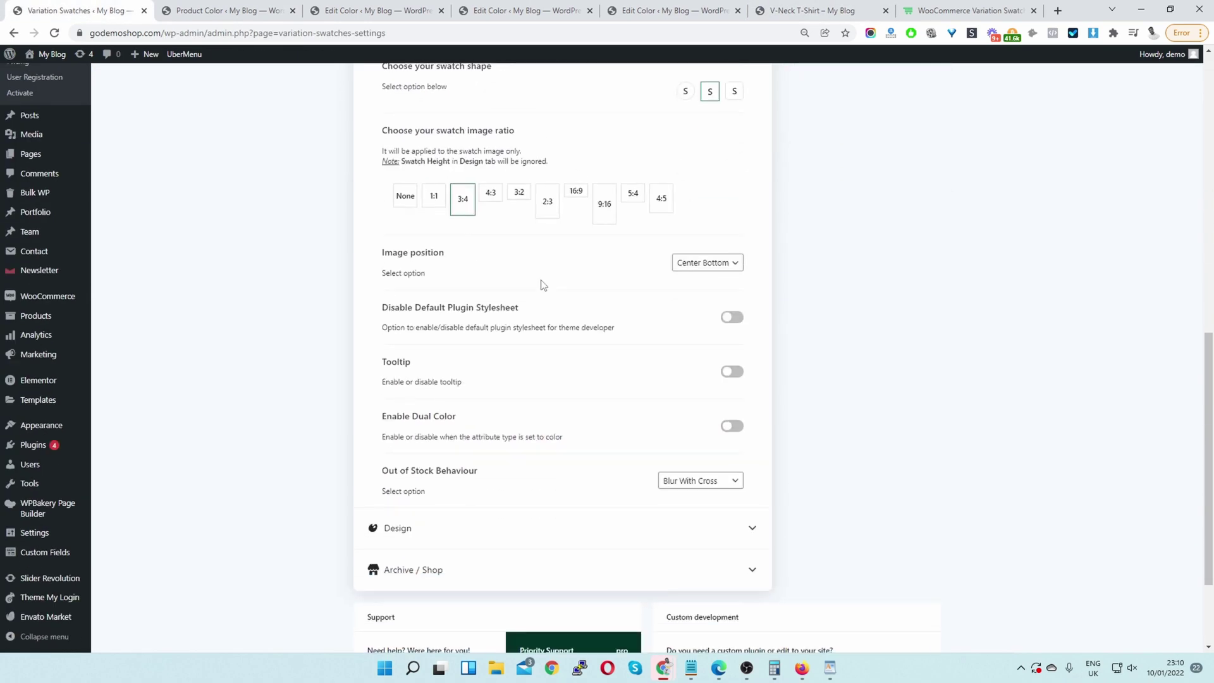
click(575, 196)
scroll(784, 327, up, 15)
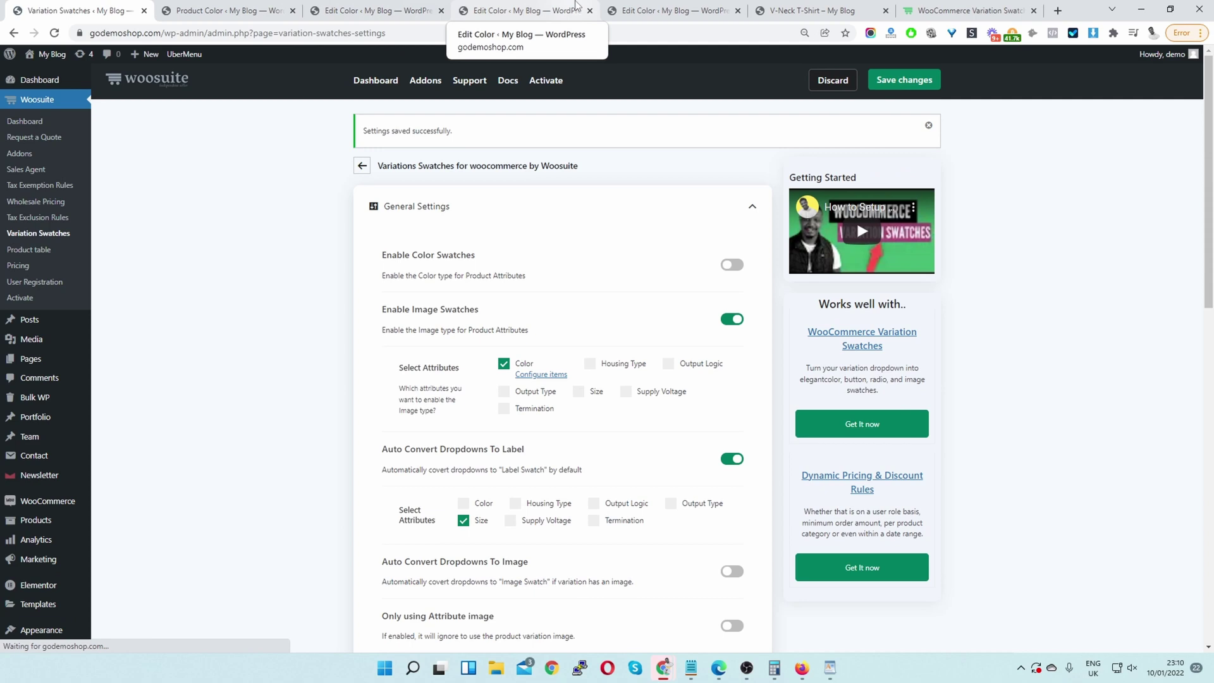
Step: Reload the V-Neck T-Shirt page to view the swatches as wide rectangles
click(758, 13)
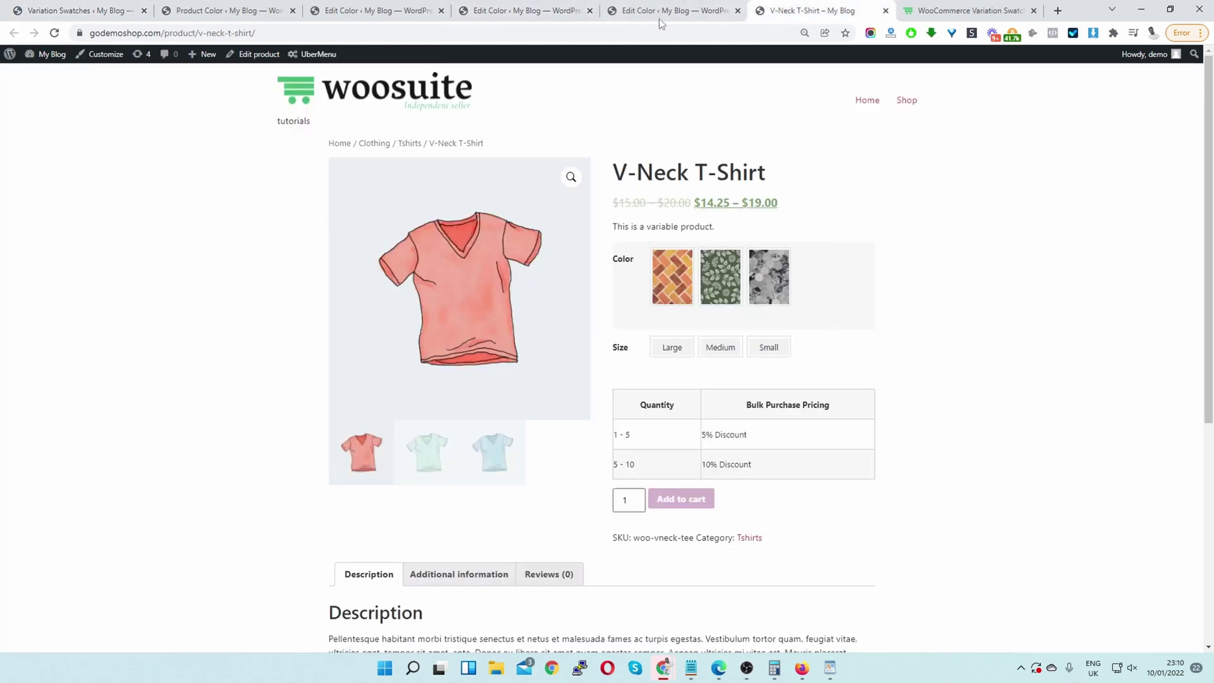
click(59, 34)
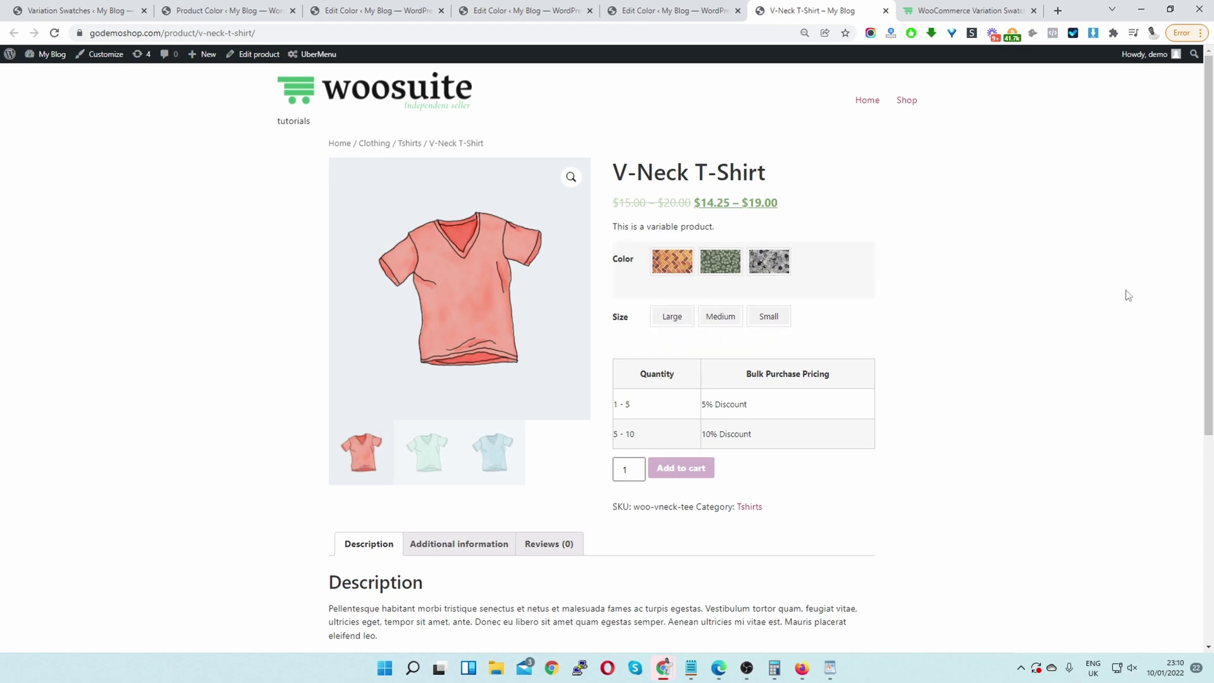
scroll(710, 365, down, 5)
scroll(841, 380, up, 5)
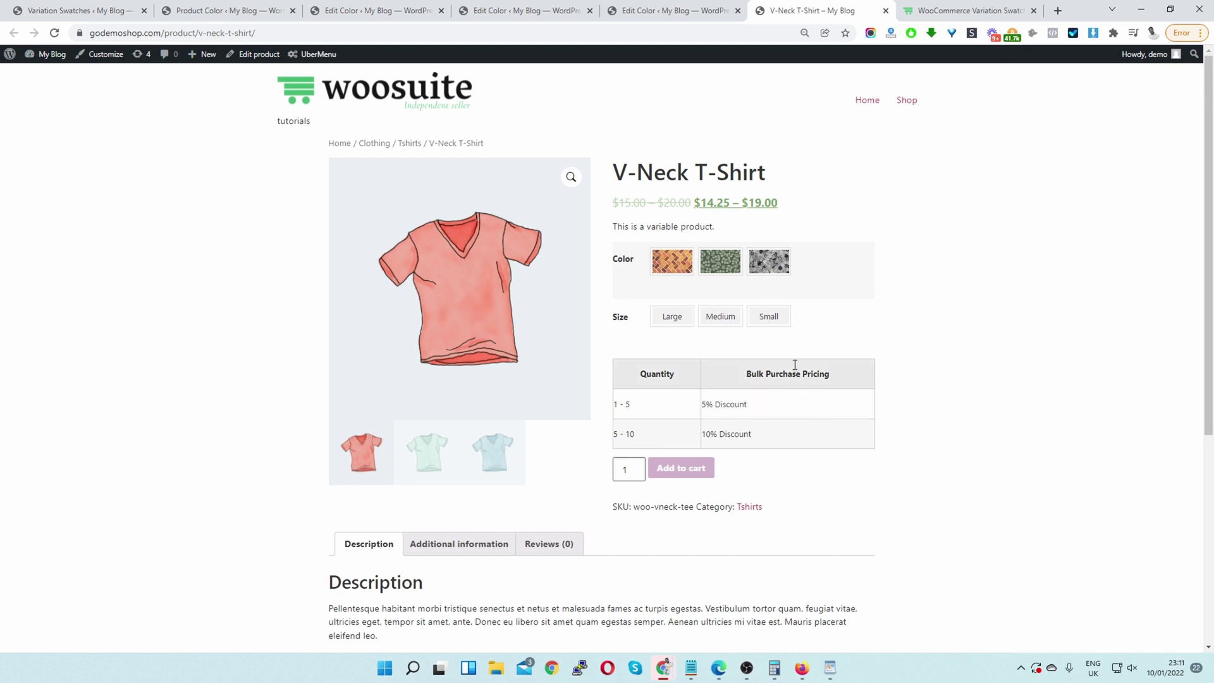
Step: Open the Tshirts category and pick the green leaf pattern and Medium size for V-Neck T-Shirt
click(407, 143)
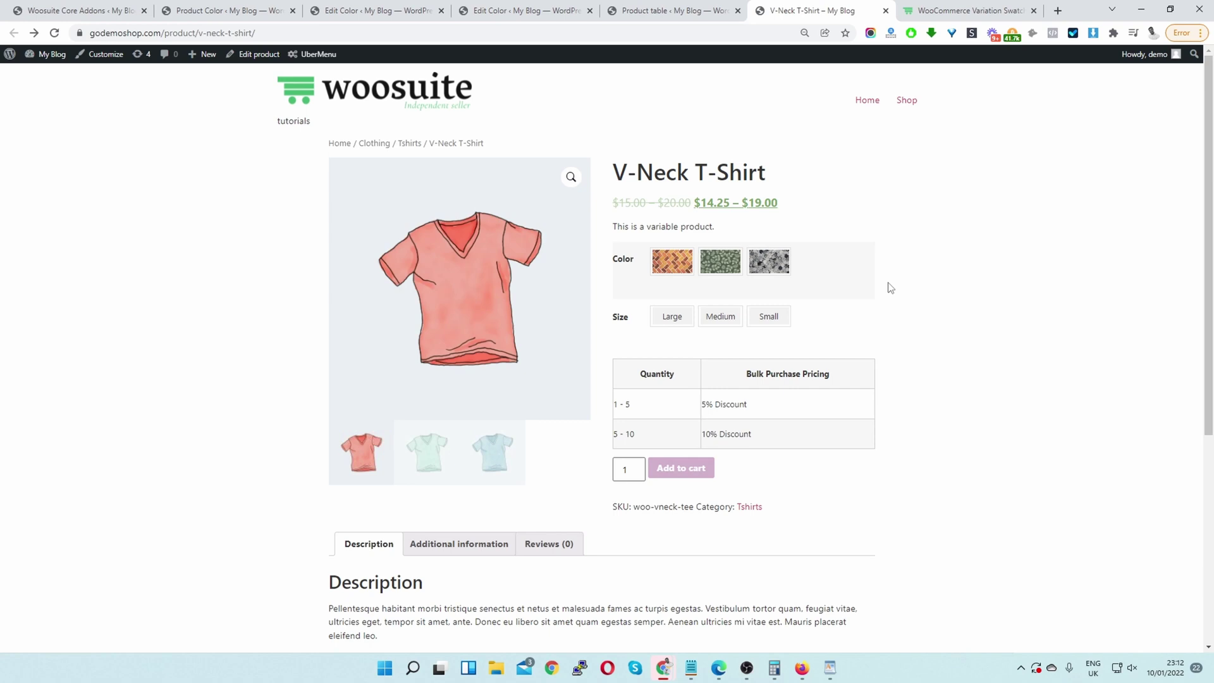
click(409, 145)
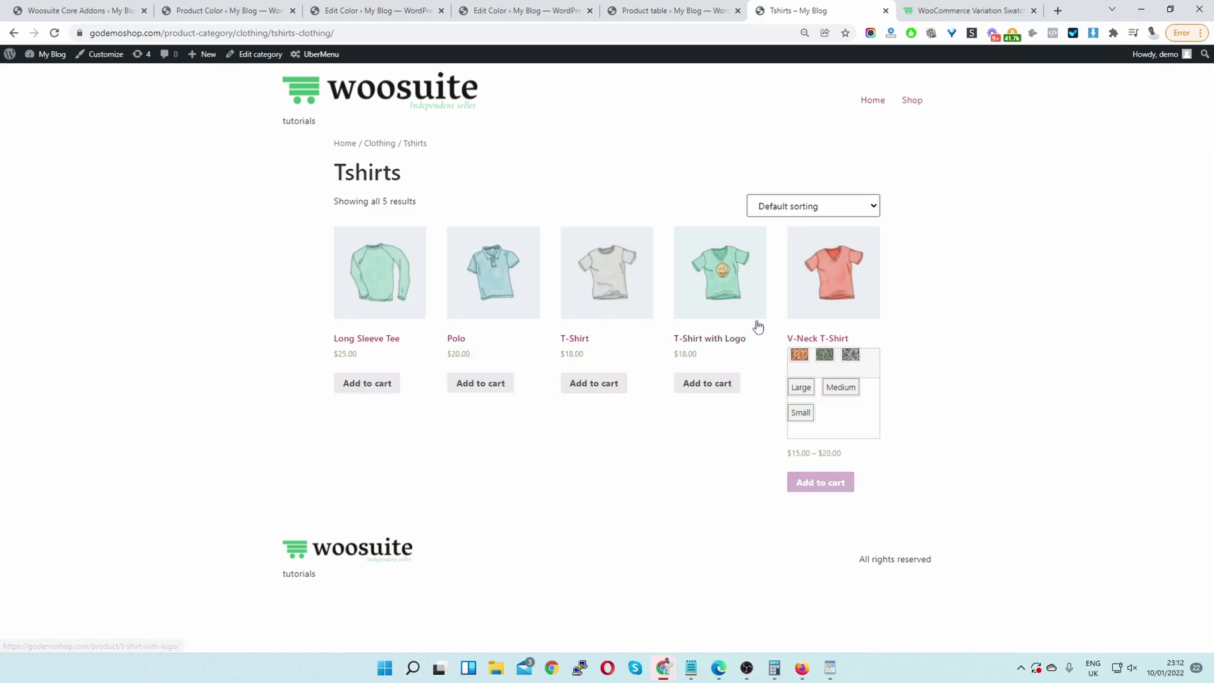
click(835, 355)
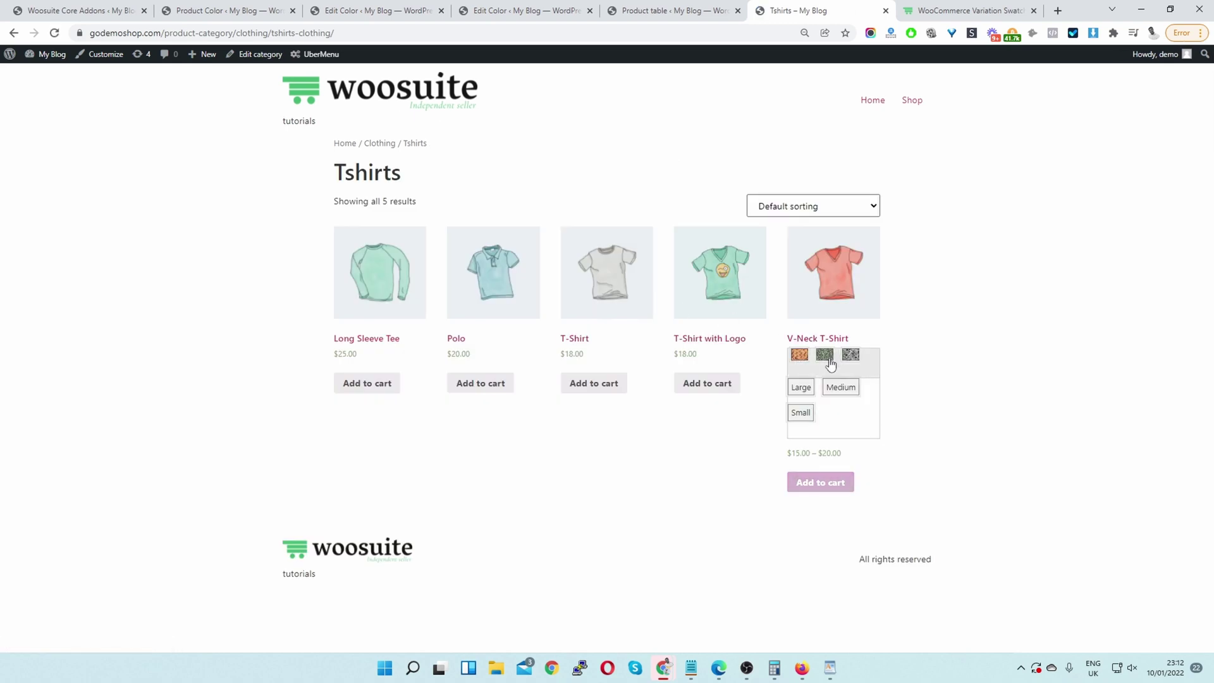
click(849, 390)
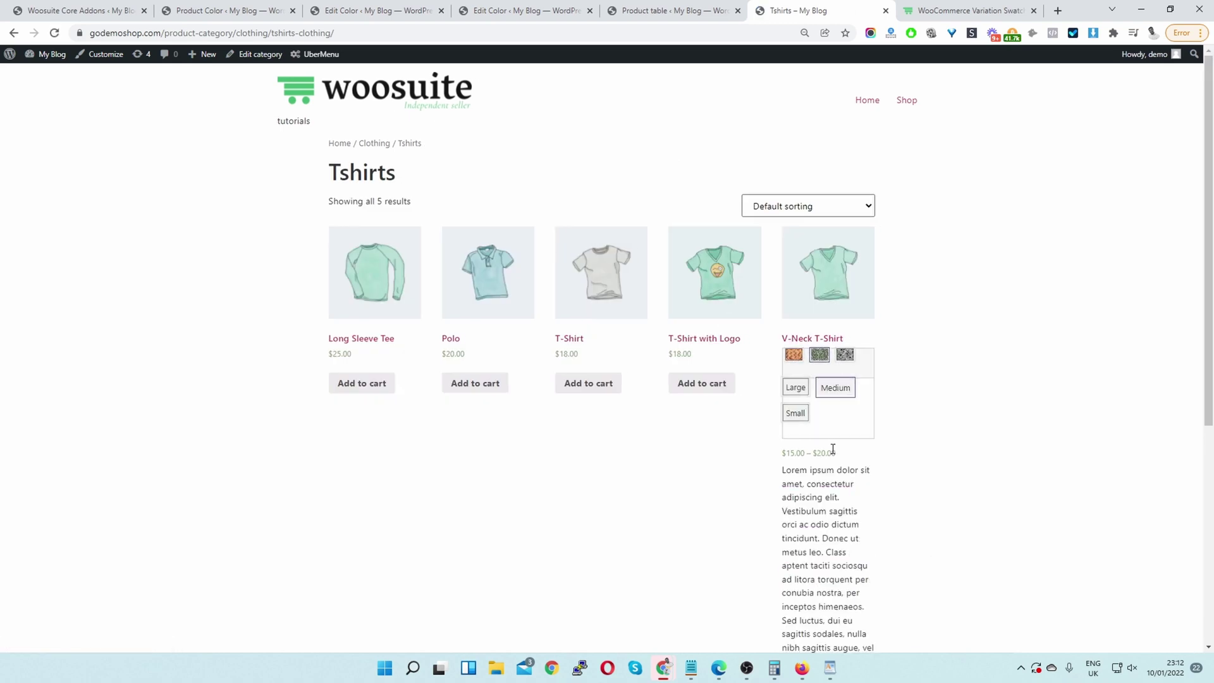
Step: Try the Small and Large sizes, then clear the V-Neck T-Shirt selections and return to settings
click(800, 412)
click(794, 388)
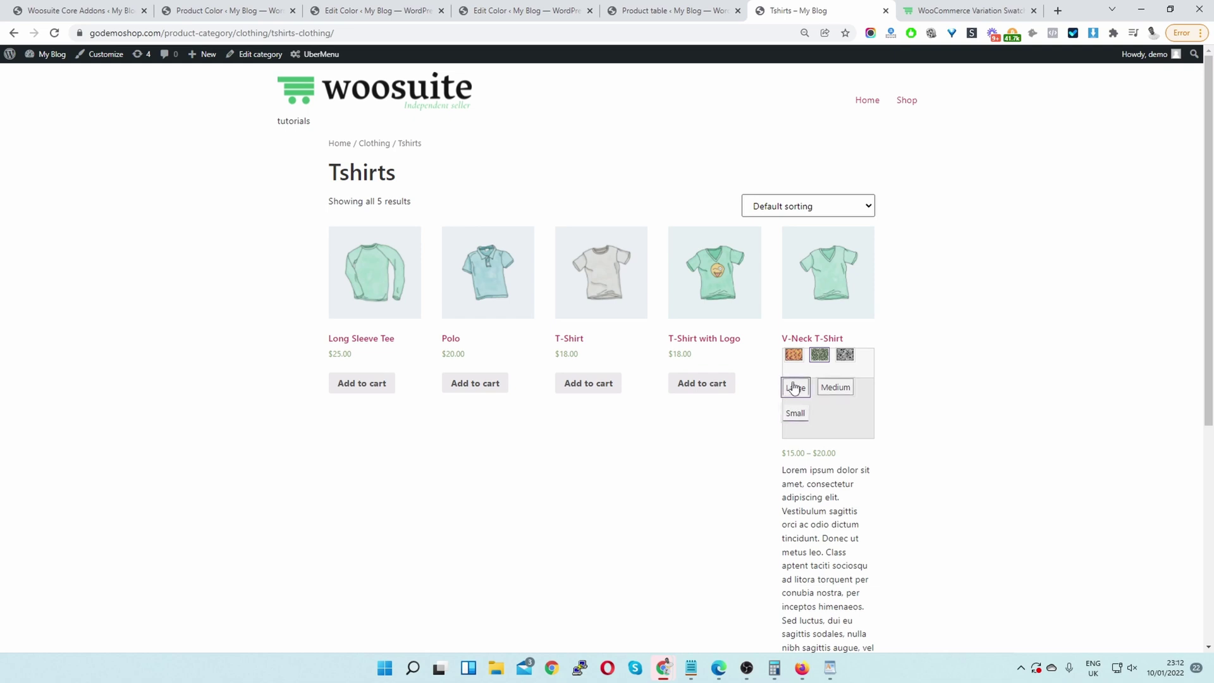
scroll(908, 425, down, 5)
scroll(876, 395, up, 5)
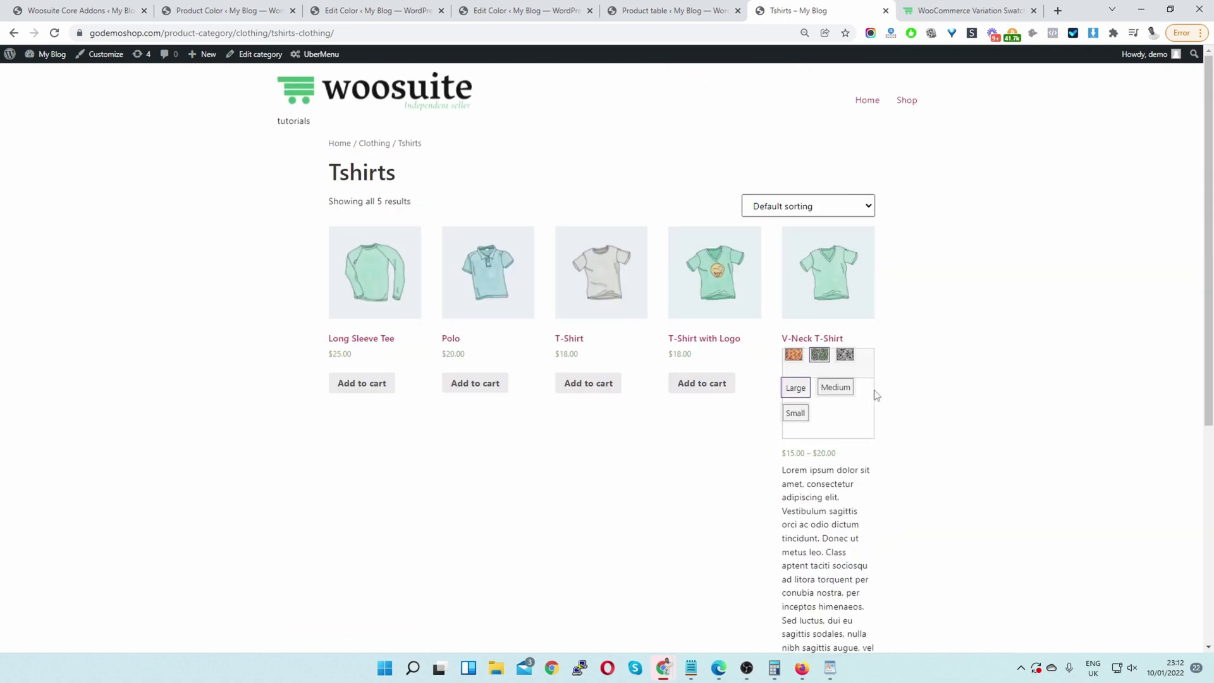
click(835, 387)
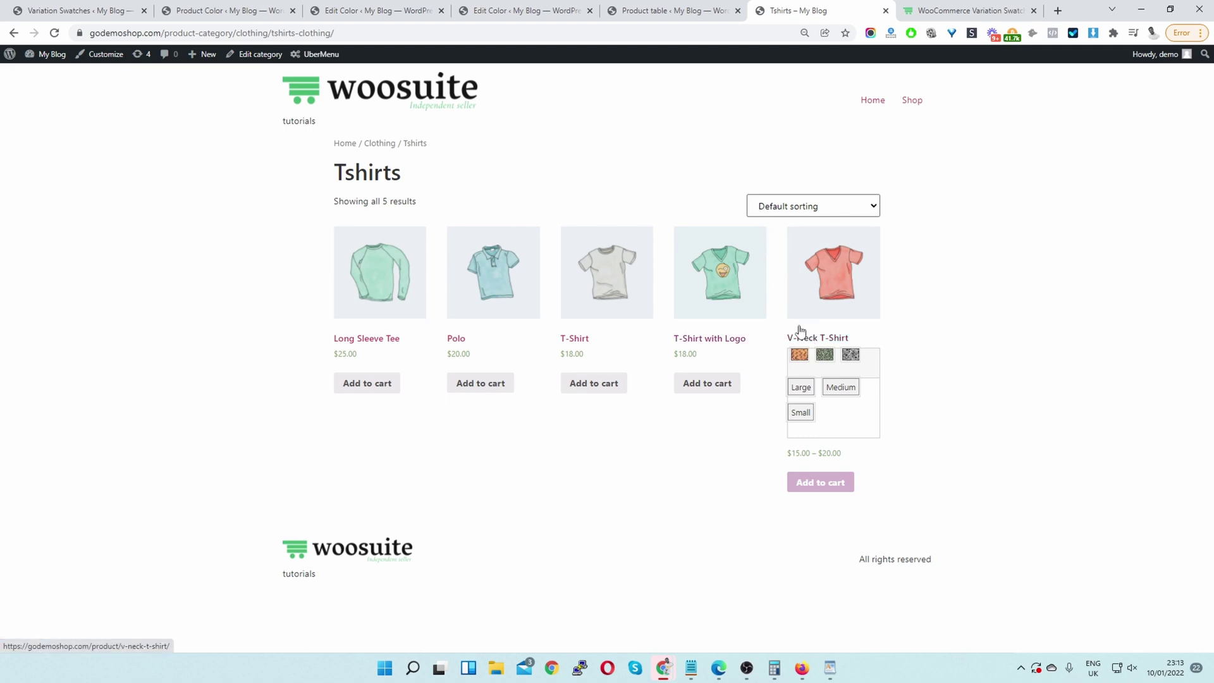
click(94, 12)
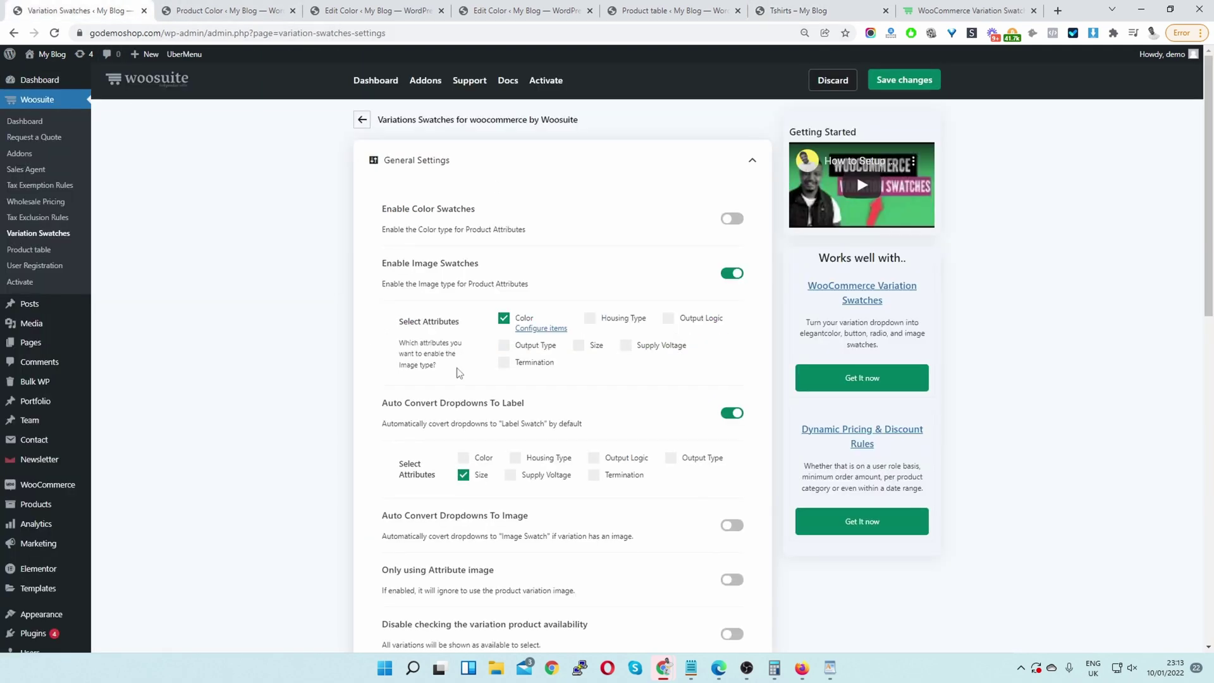
Step: Expand Archive / Shop settings, keep the swatches label on, and enable Show clear link
scroll(612, 408, down, 12)
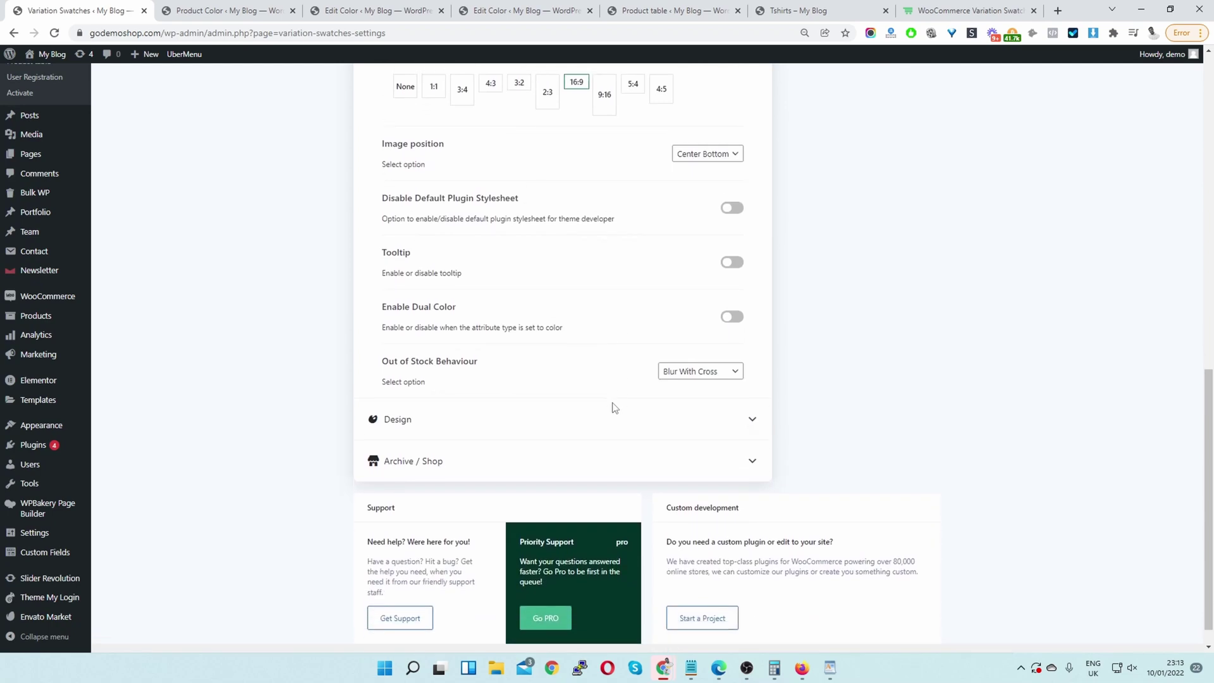
click(471, 437)
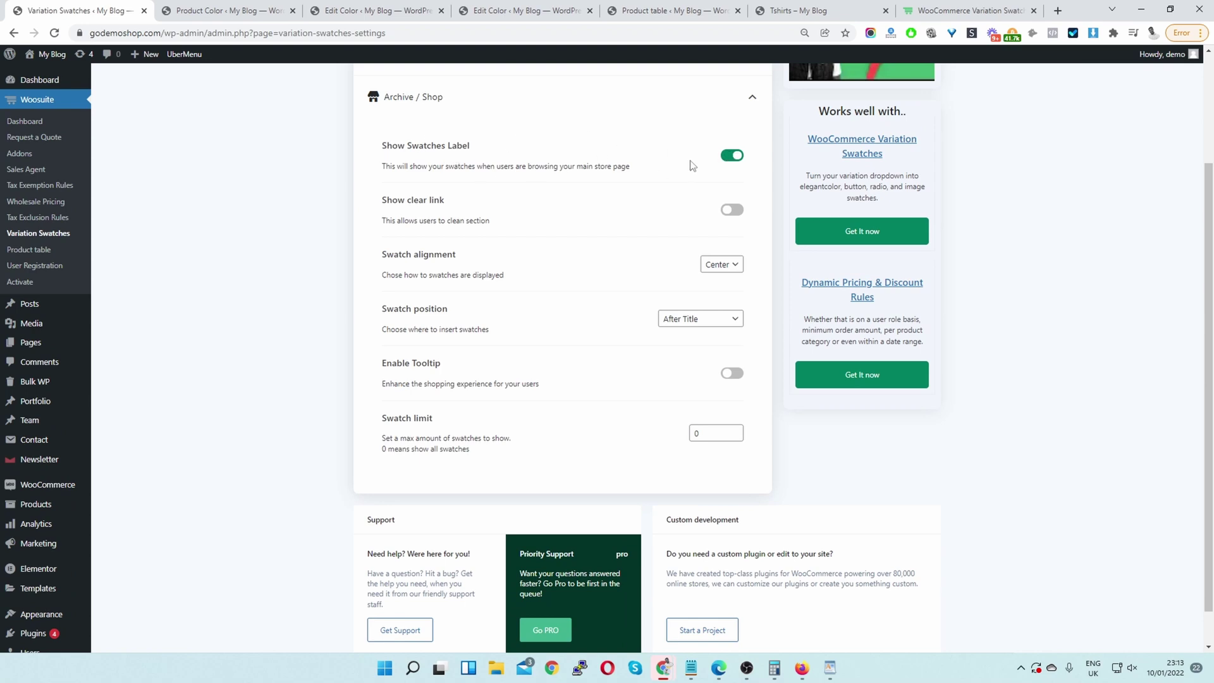
click(741, 161)
click(742, 162)
click(732, 214)
Step: Keep shop swatches centre aligned and placed After Title
click(726, 264)
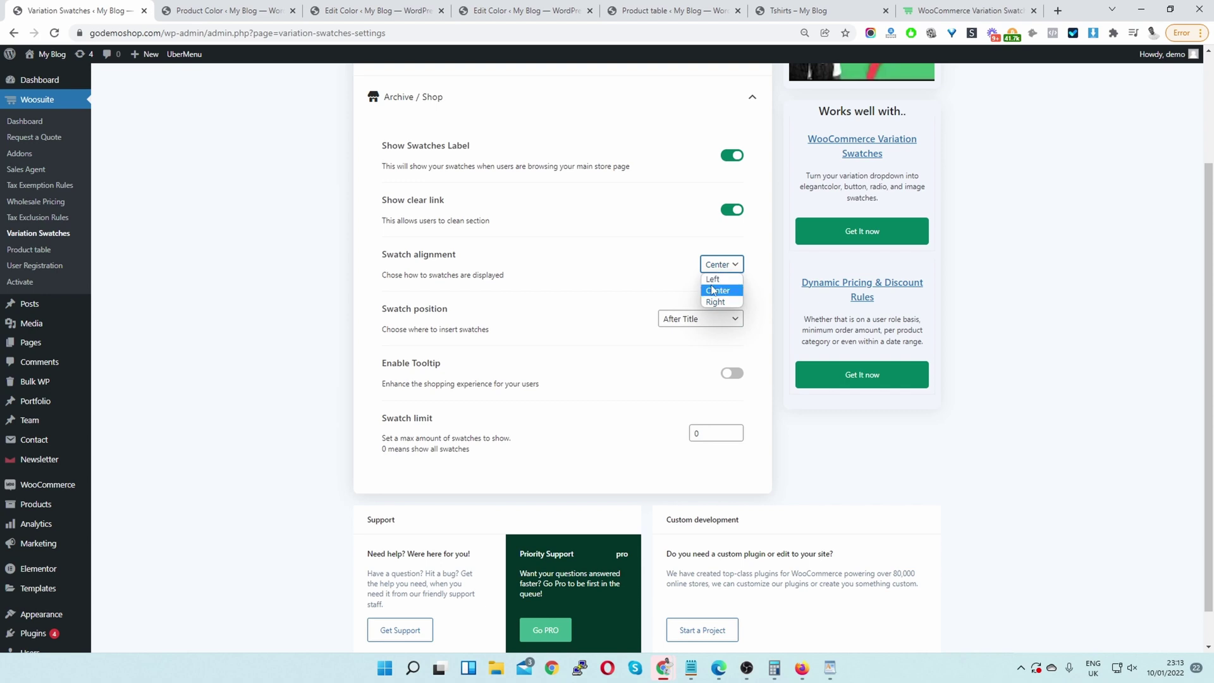
click(716, 290)
click(711, 325)
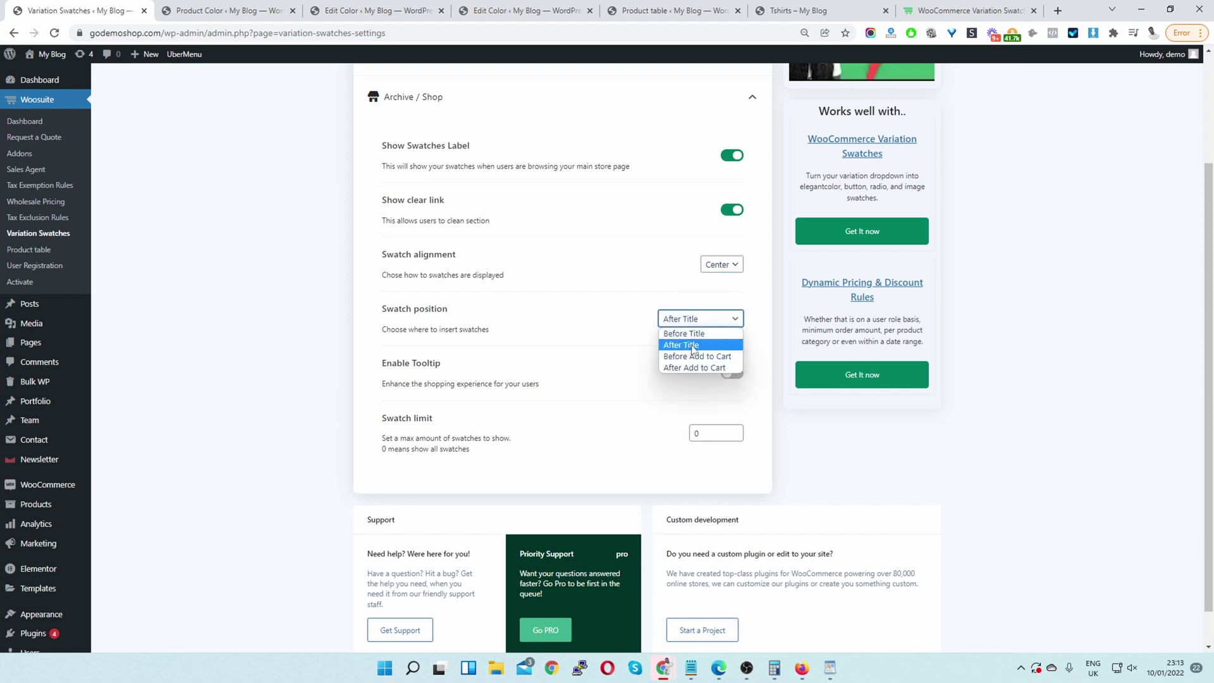
click(551, 330)
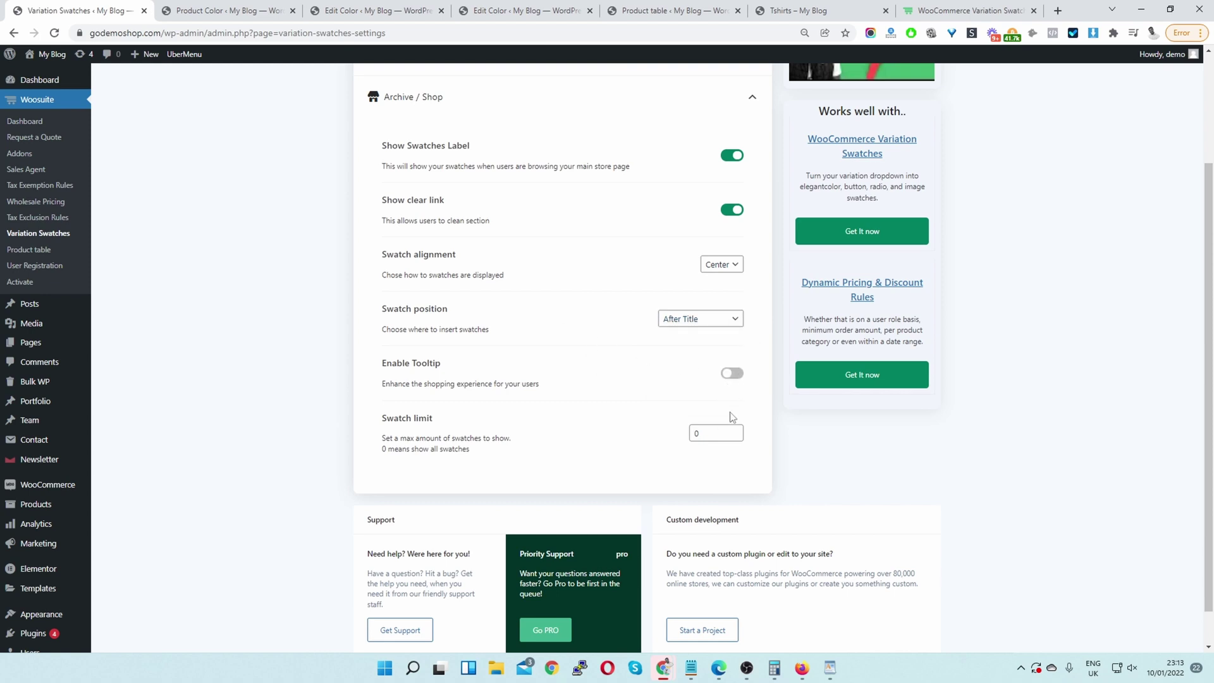
Step: Set the shop Swatch limit to 2 and save the settings
click(705, 433)
drag(704, 433, 672, 437)
scroll(761, 408, up, 3)
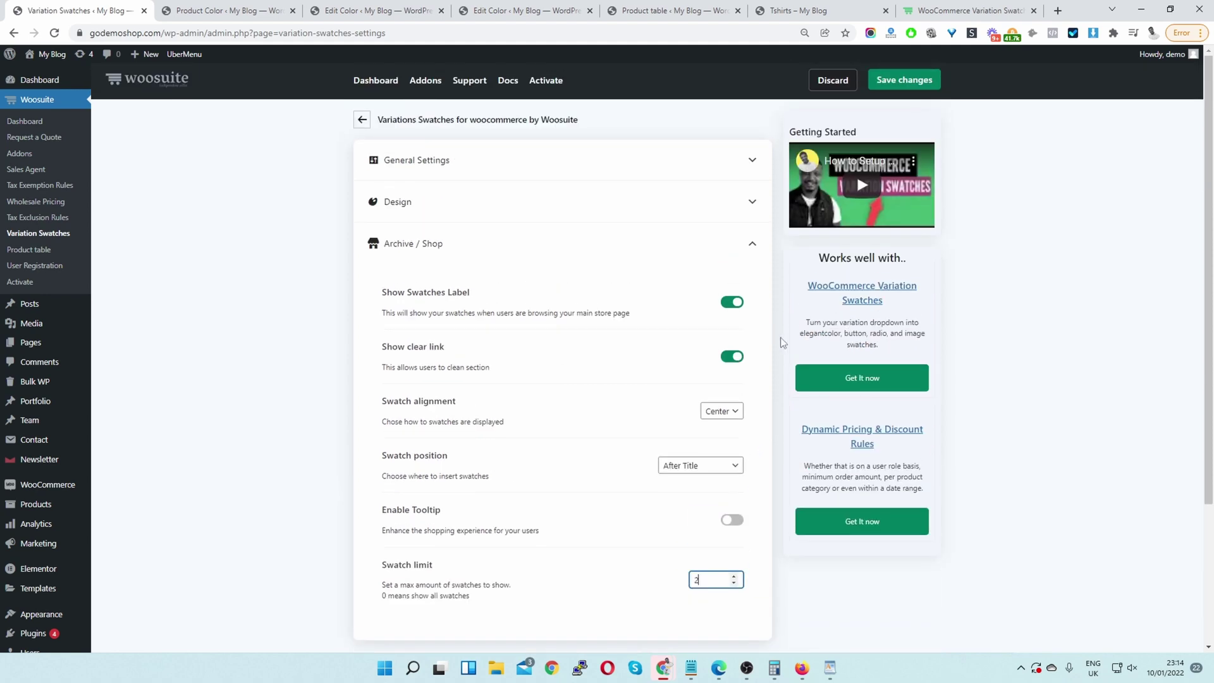
click(904, 80)
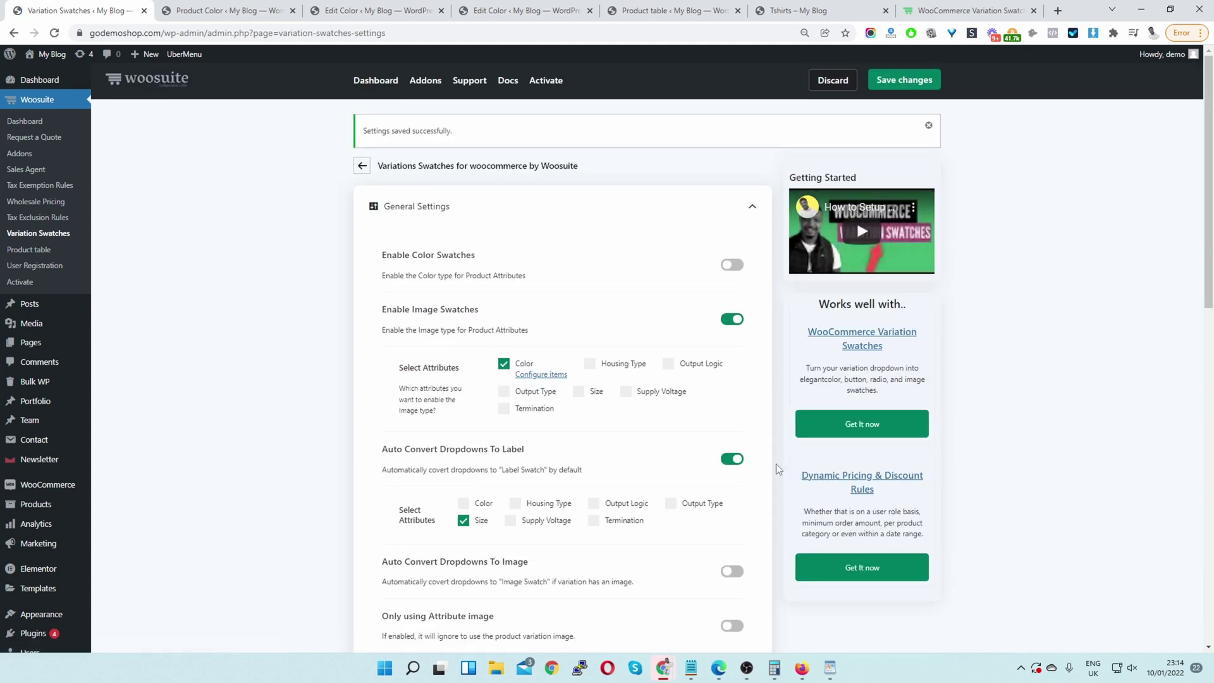
Step: Check the Tshirts listing shows two V-Neck T-Shirt swatches, then open its remaining options via the overflow marker
scroll(794, 451, down, 1)
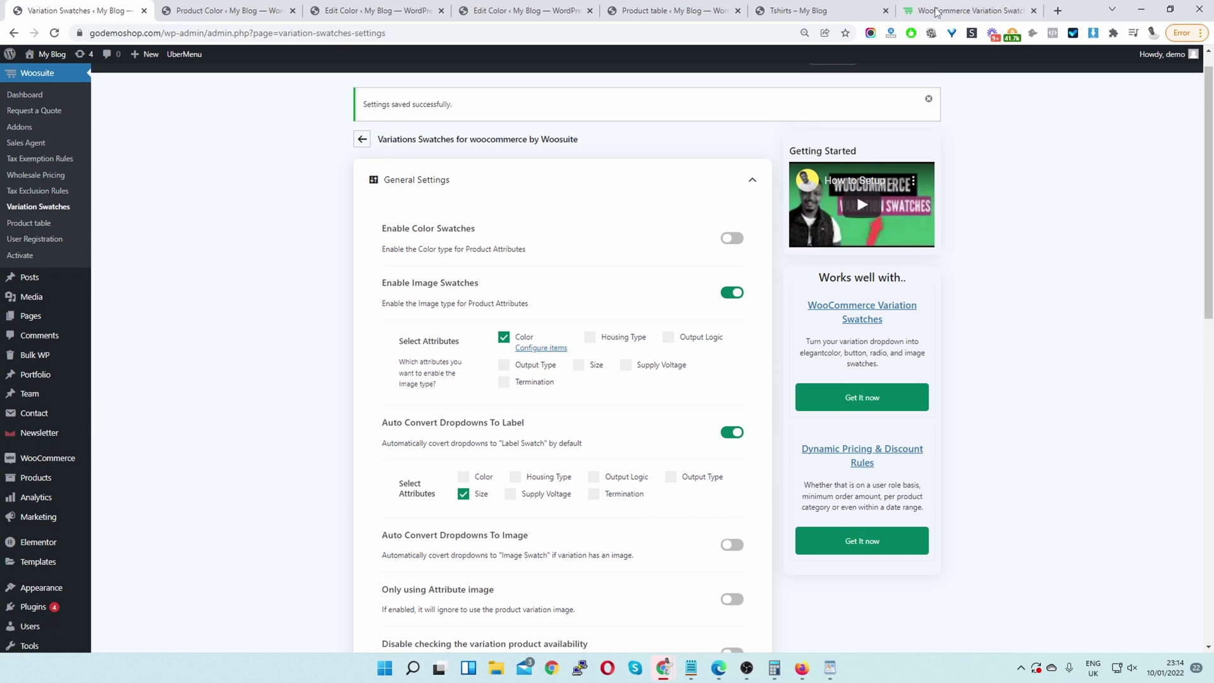
click(822, 10)
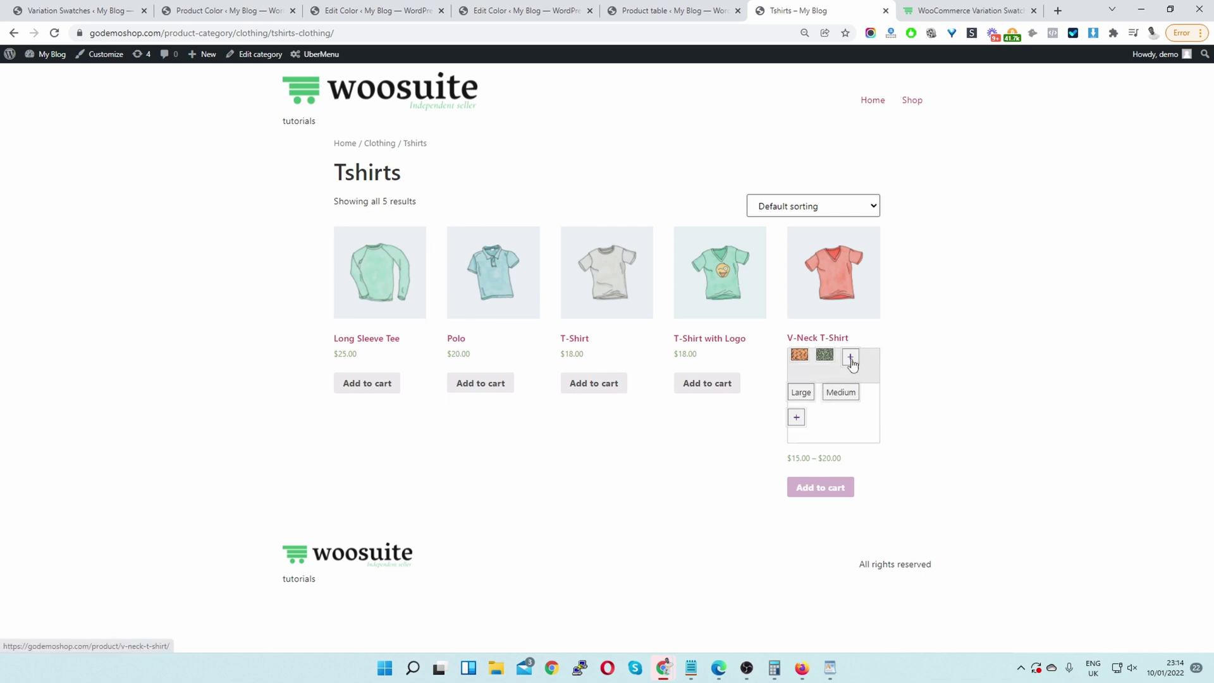
click(797, 419)
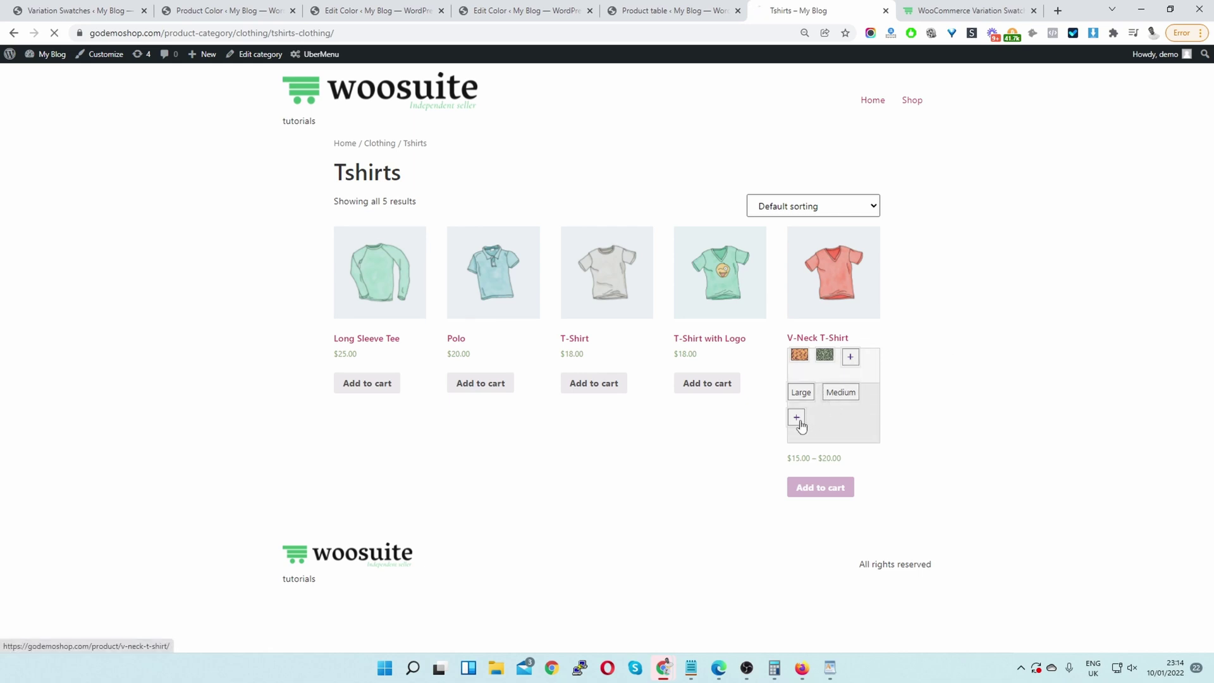